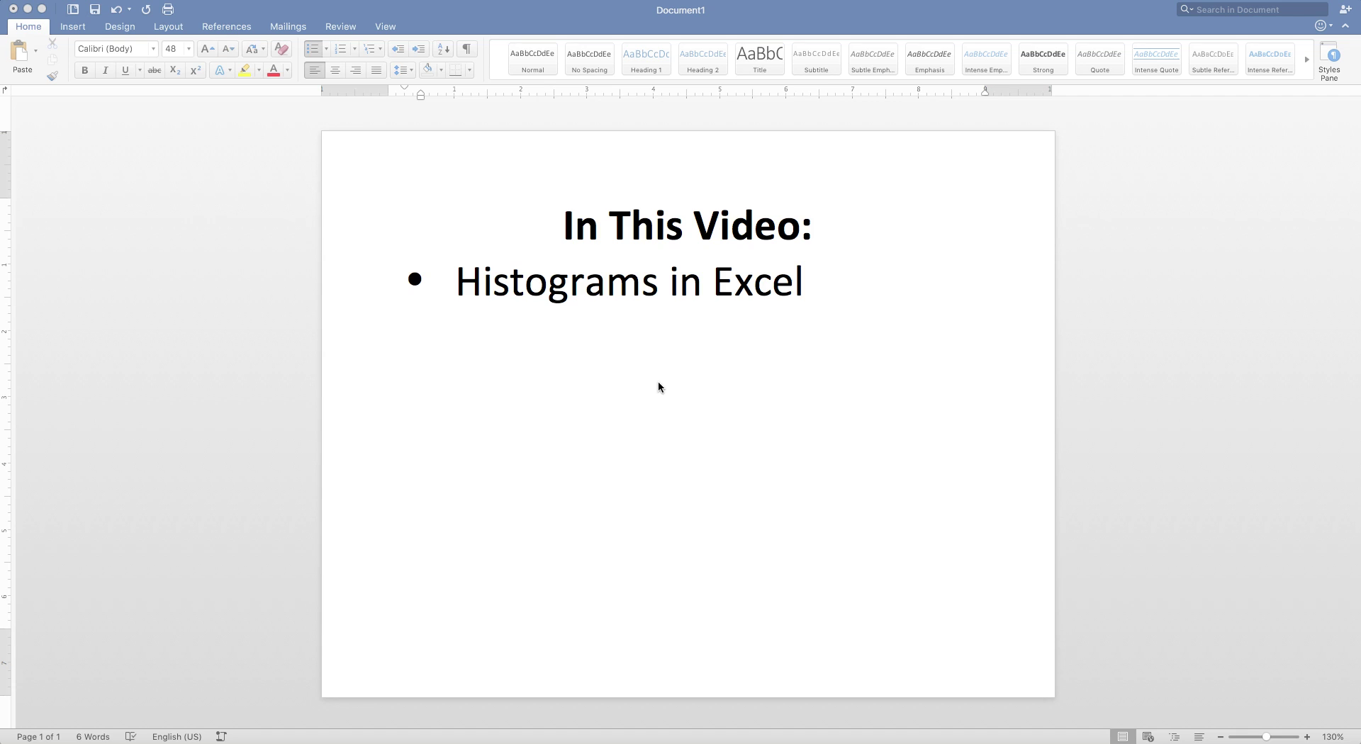
- Leave the Word title page and switch to Workbook1's Sheet2 of male ACT scores in Excel
click(530, 306)
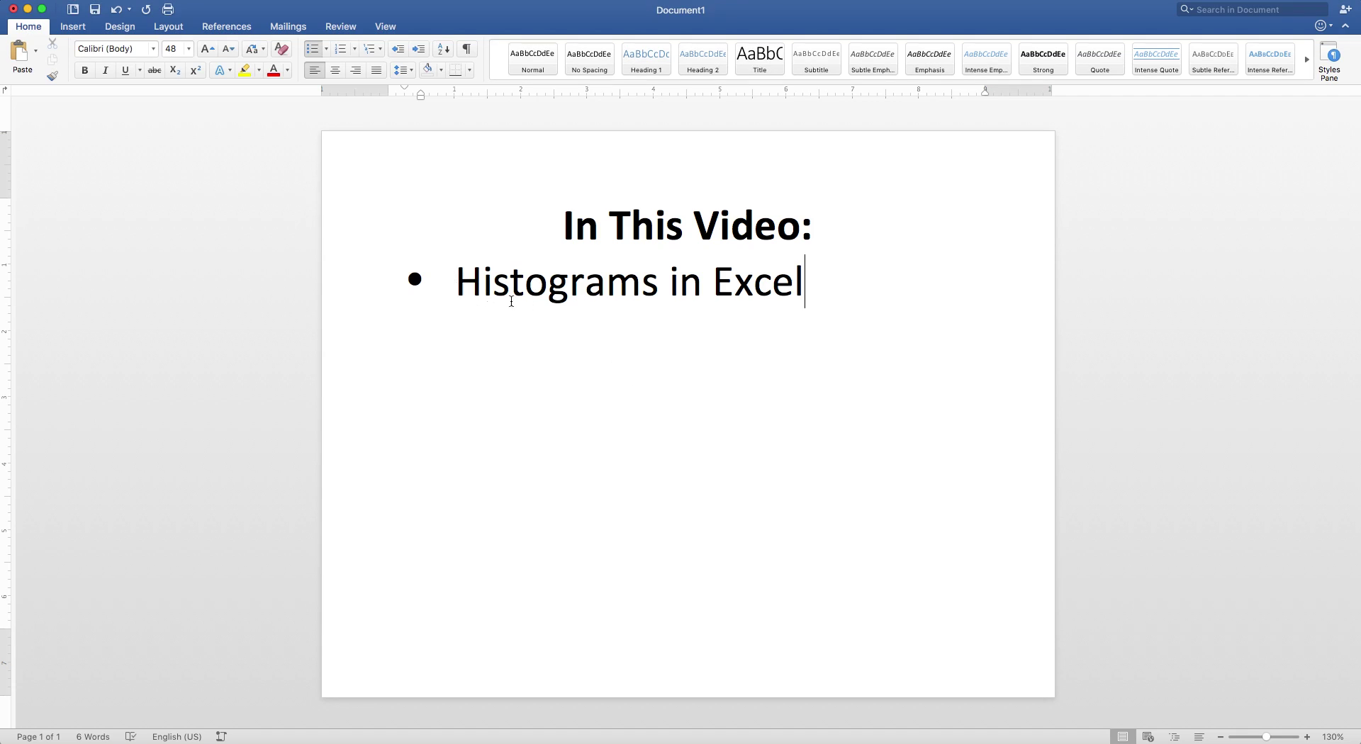
key(super+Tab)
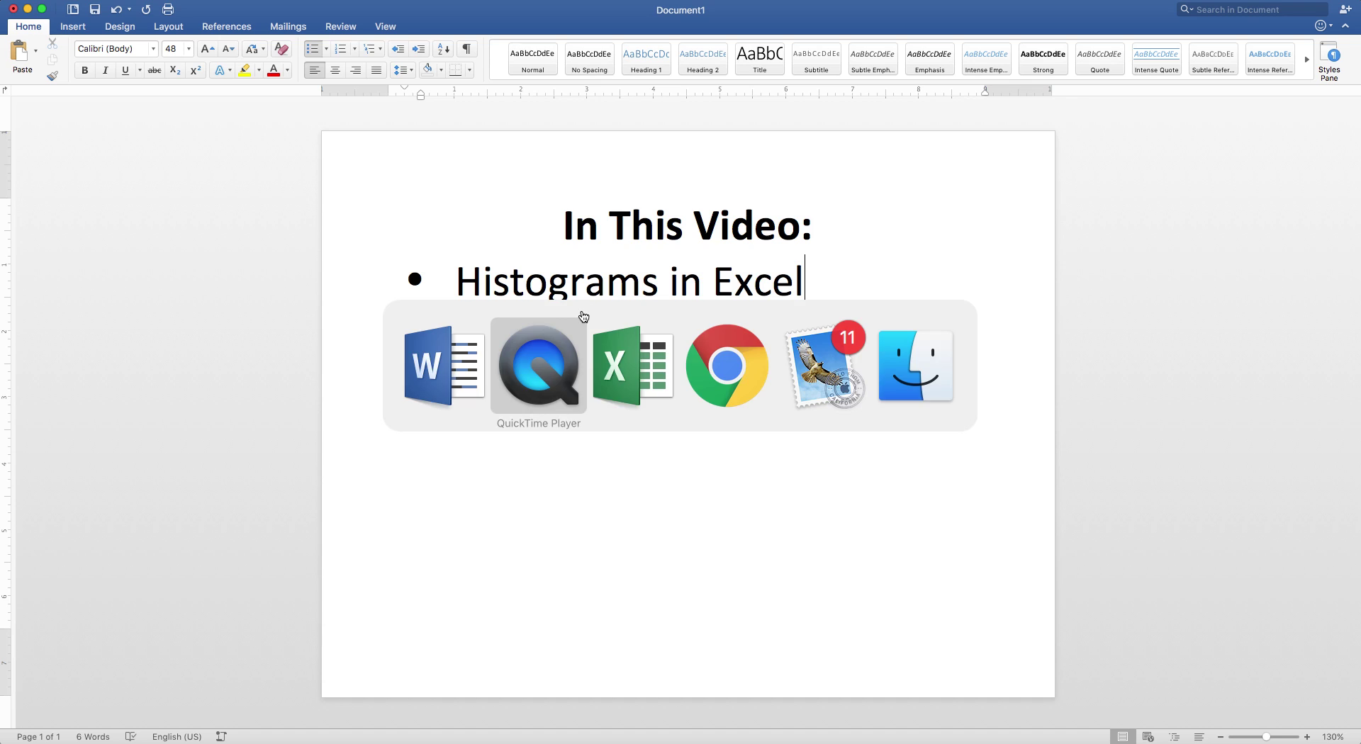
key(super+Tab)
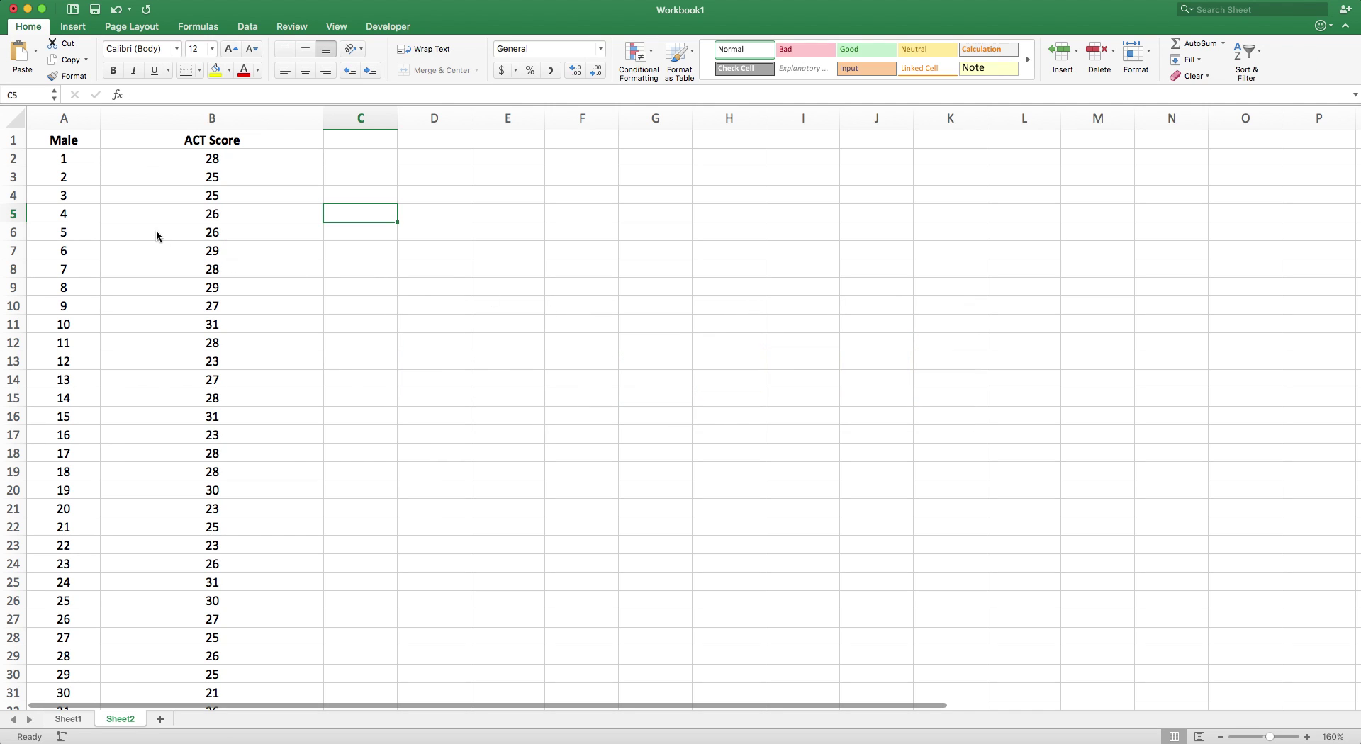
- Check the Male and ACT Score columns down to row 290, then show the Data tab
click(83, 176)
click(65, 143)
key(Tab)
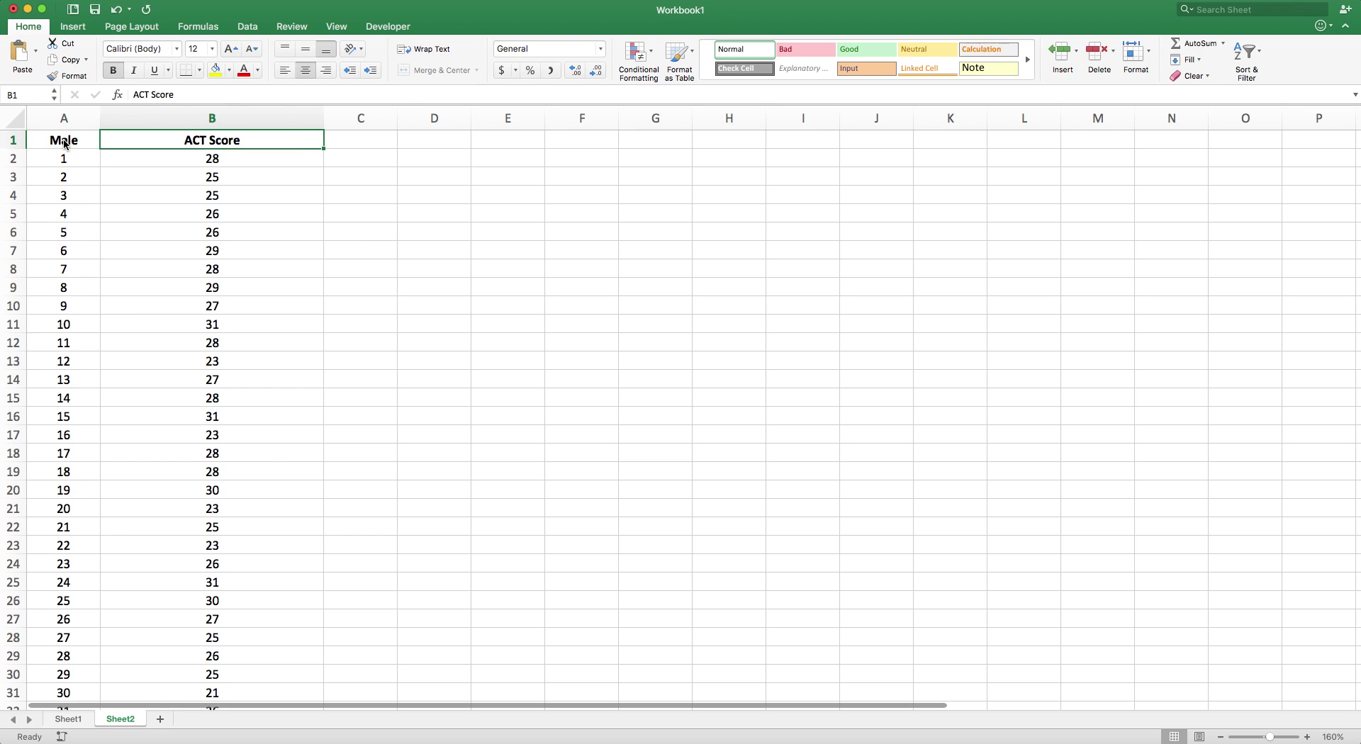
click(65, 143)
key(Down)
key(Down)
key(Down)
key(Down)
key(Down)
key(Down)
key(Down)
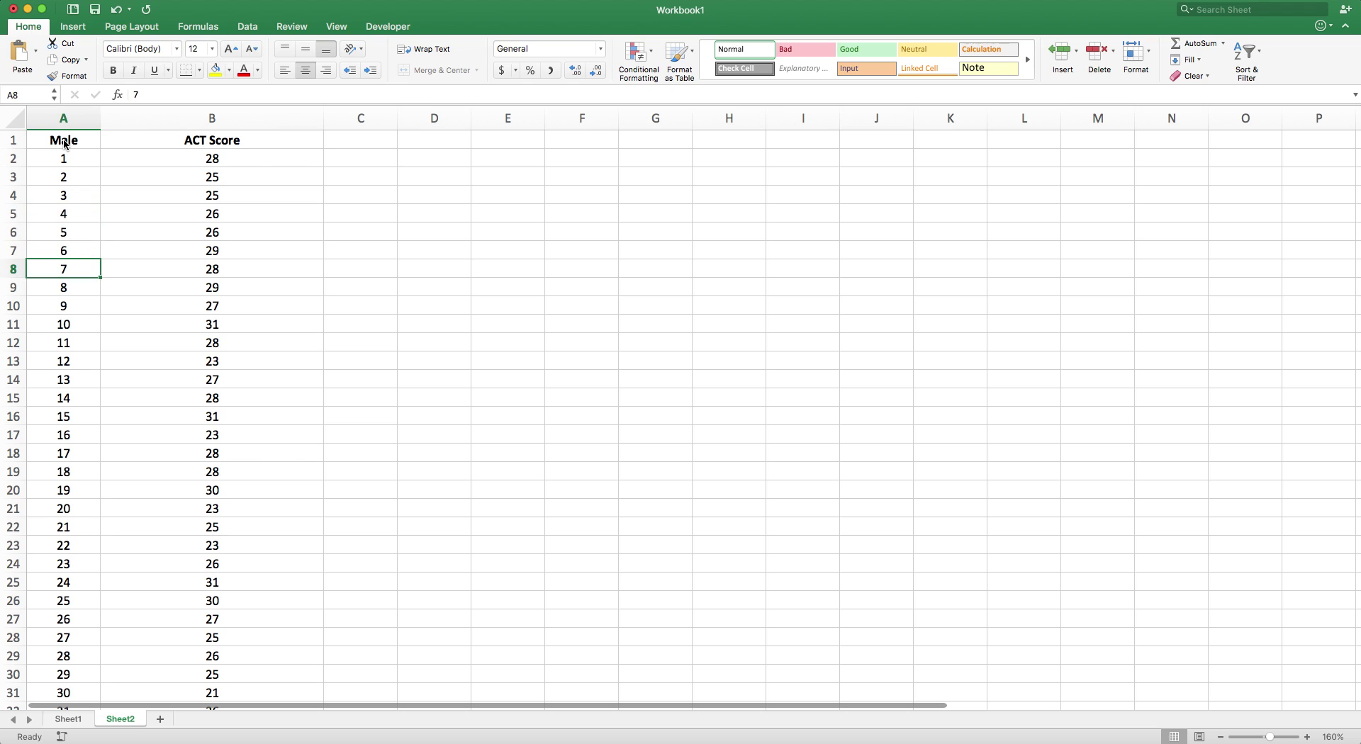
key(super+Down)
key(super+Up)
key(Tab)
key(Down)
key(Up)
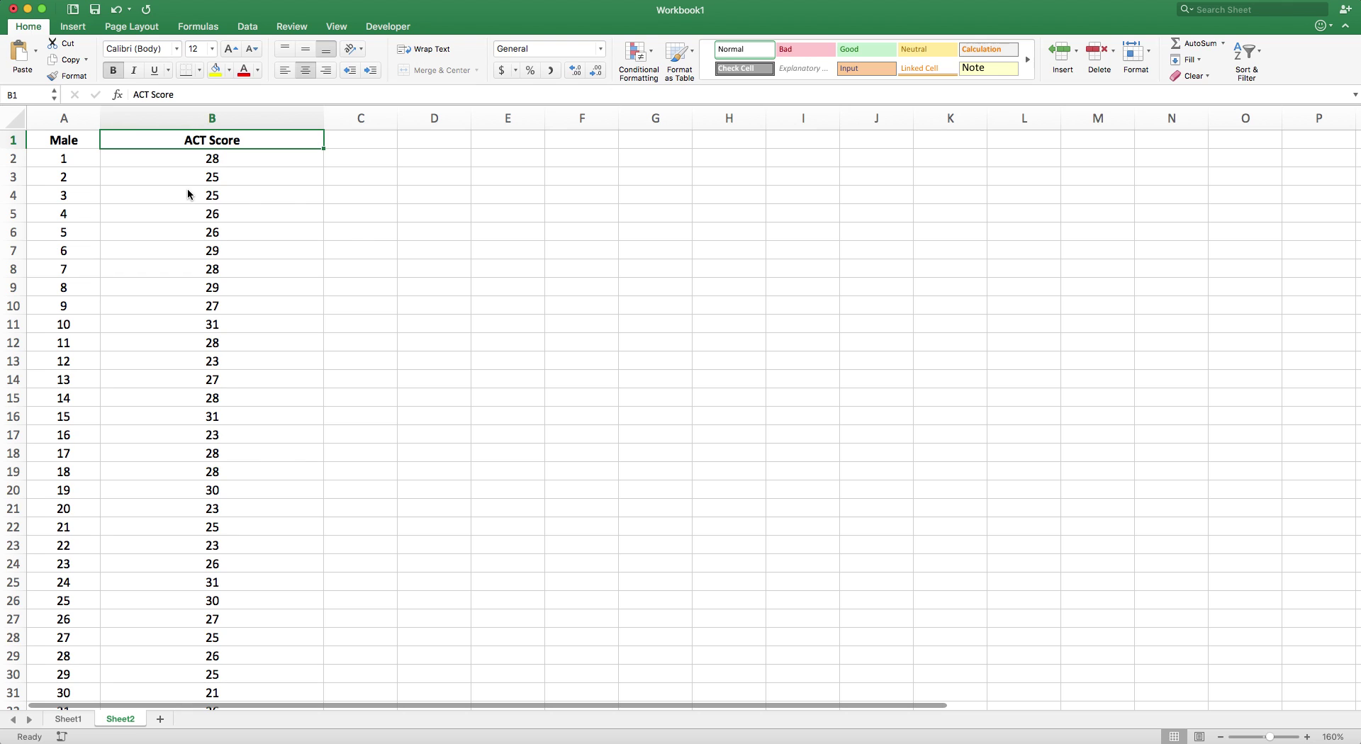
click(246, 27)
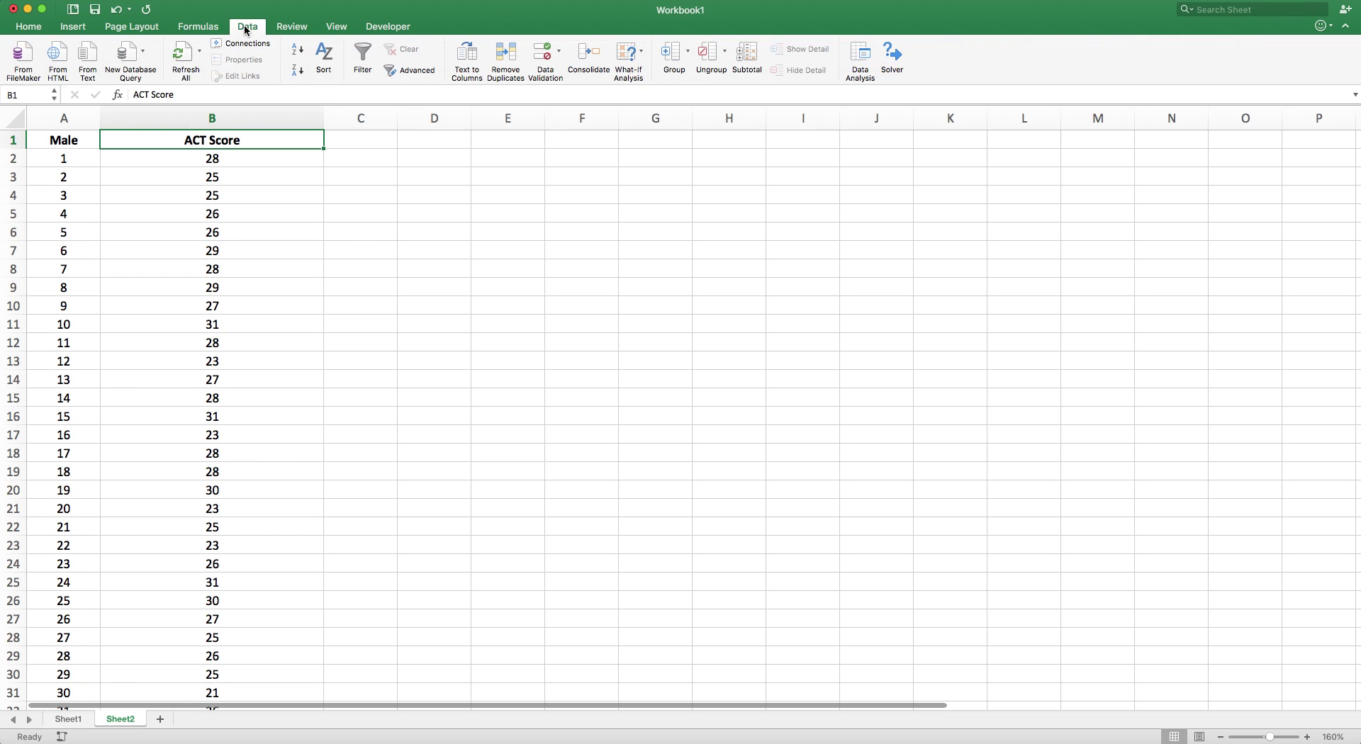
- Choose Histogram from the Data Analysis tools to bring up its settings
click(860, 55)
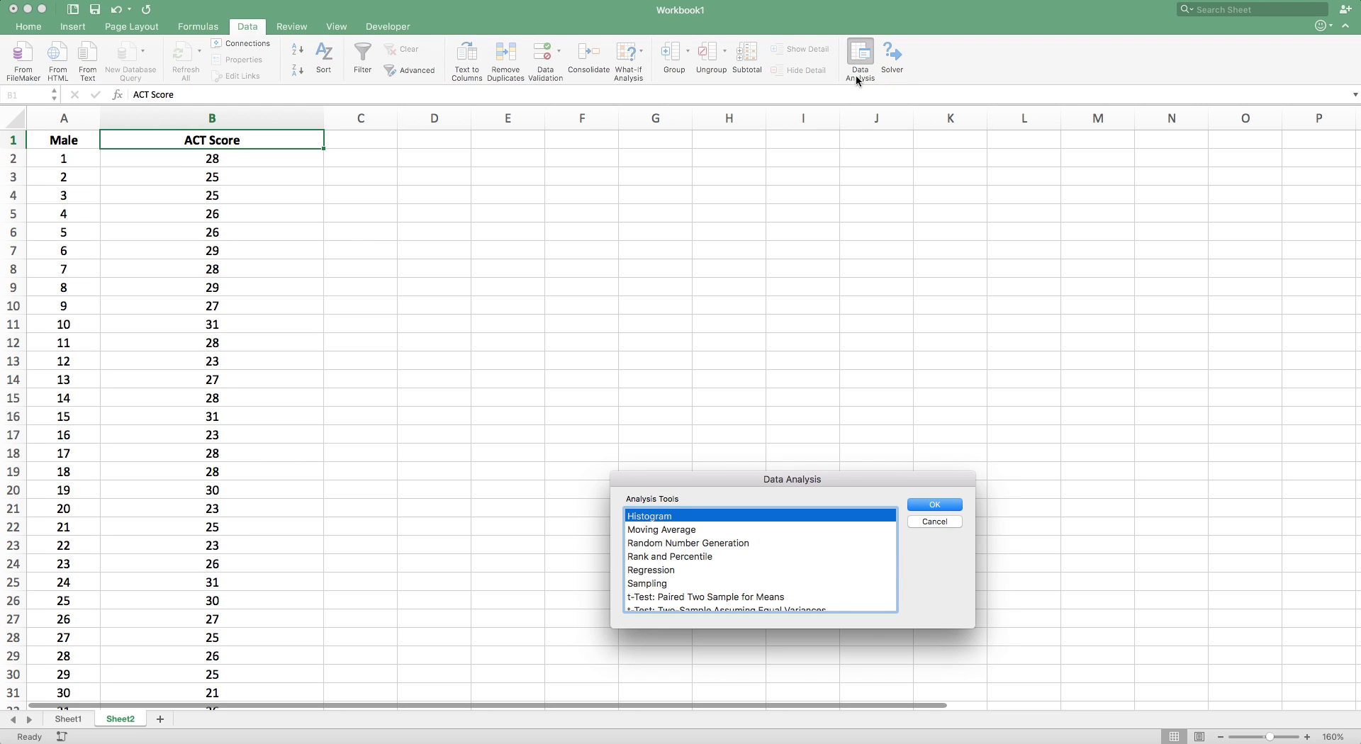
scroll(747, 559, up, 3)
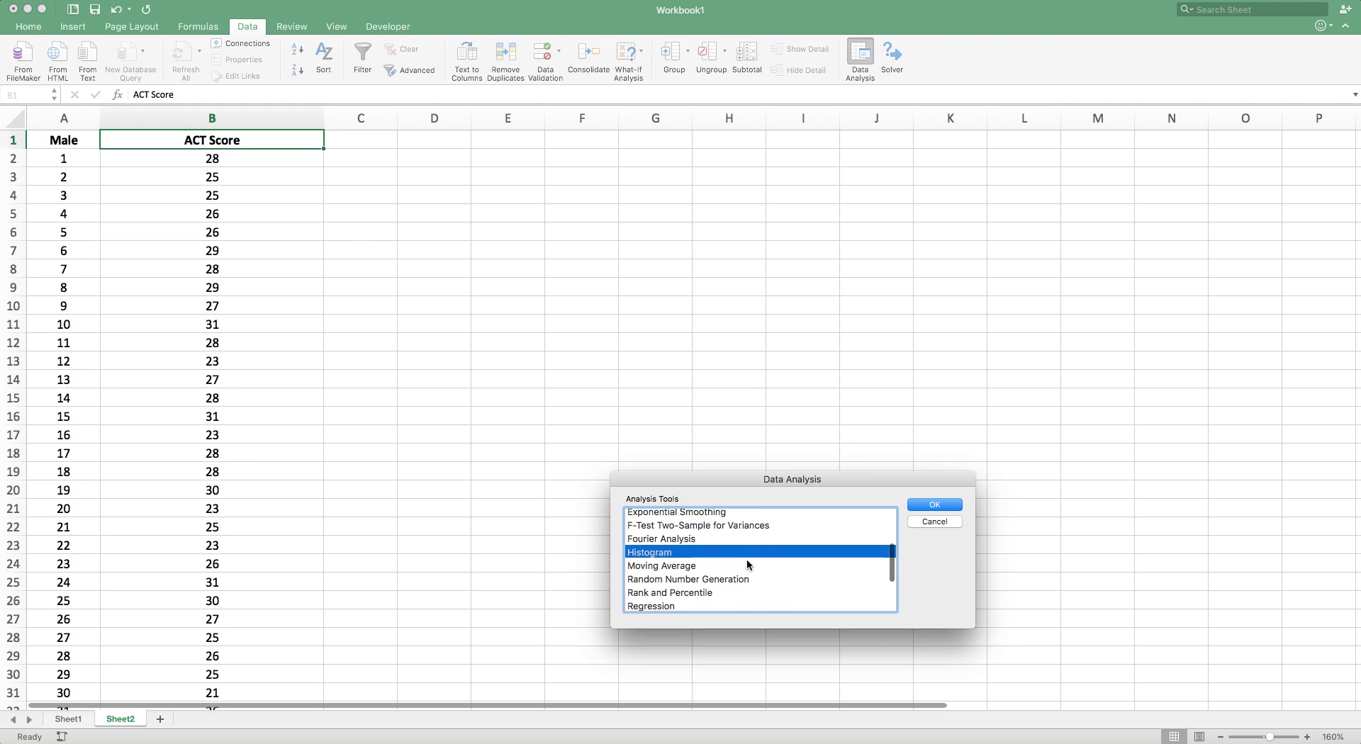
scroll(747, 559, up, 2)
scroll(747, 558, down, 2)
scroll(747, 558, down, 2)
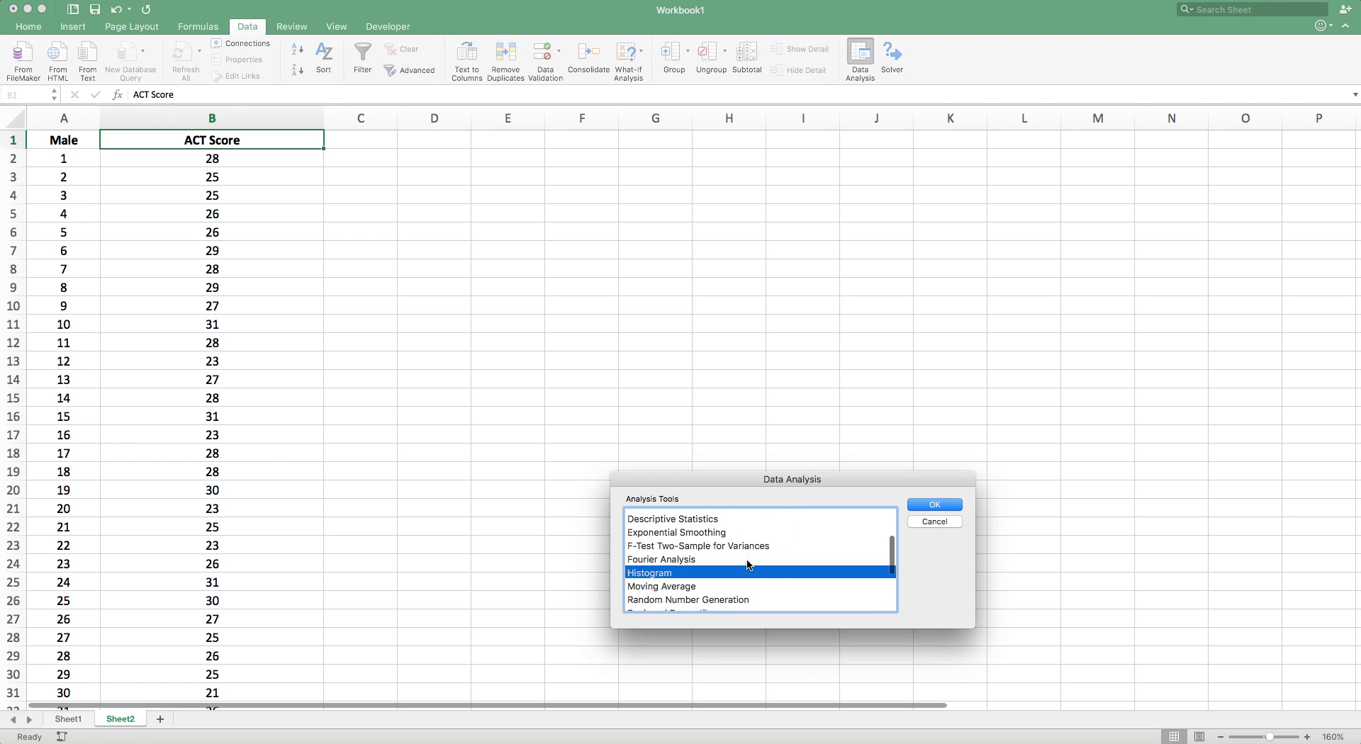
click(709, 517)
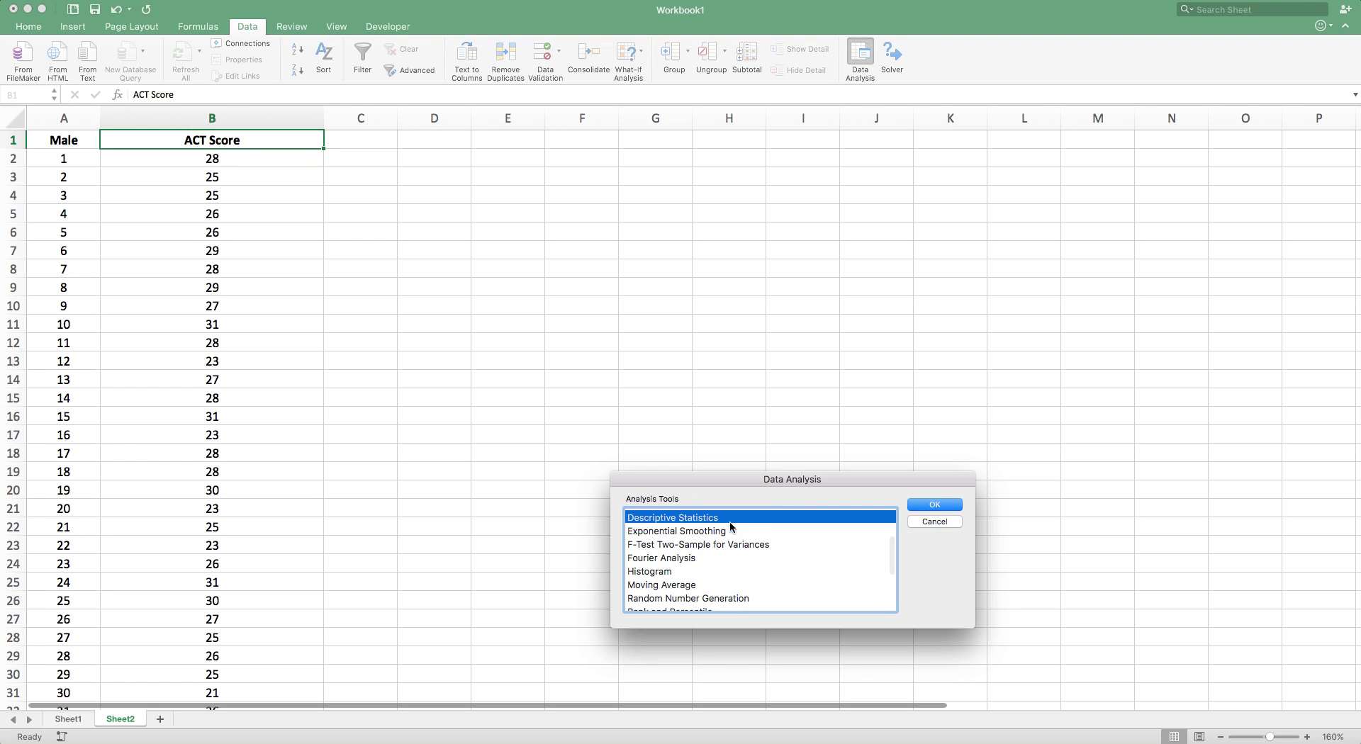
click(662, 573)
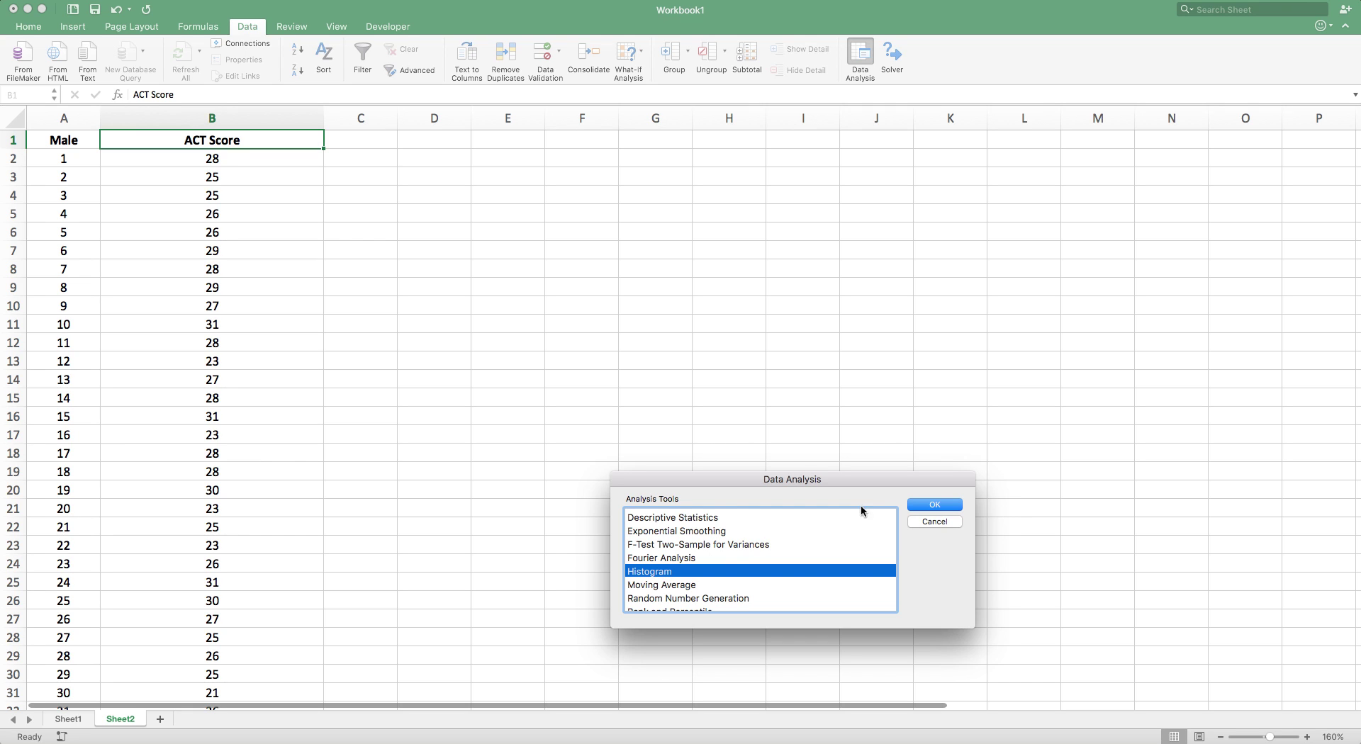
click(924, 505)
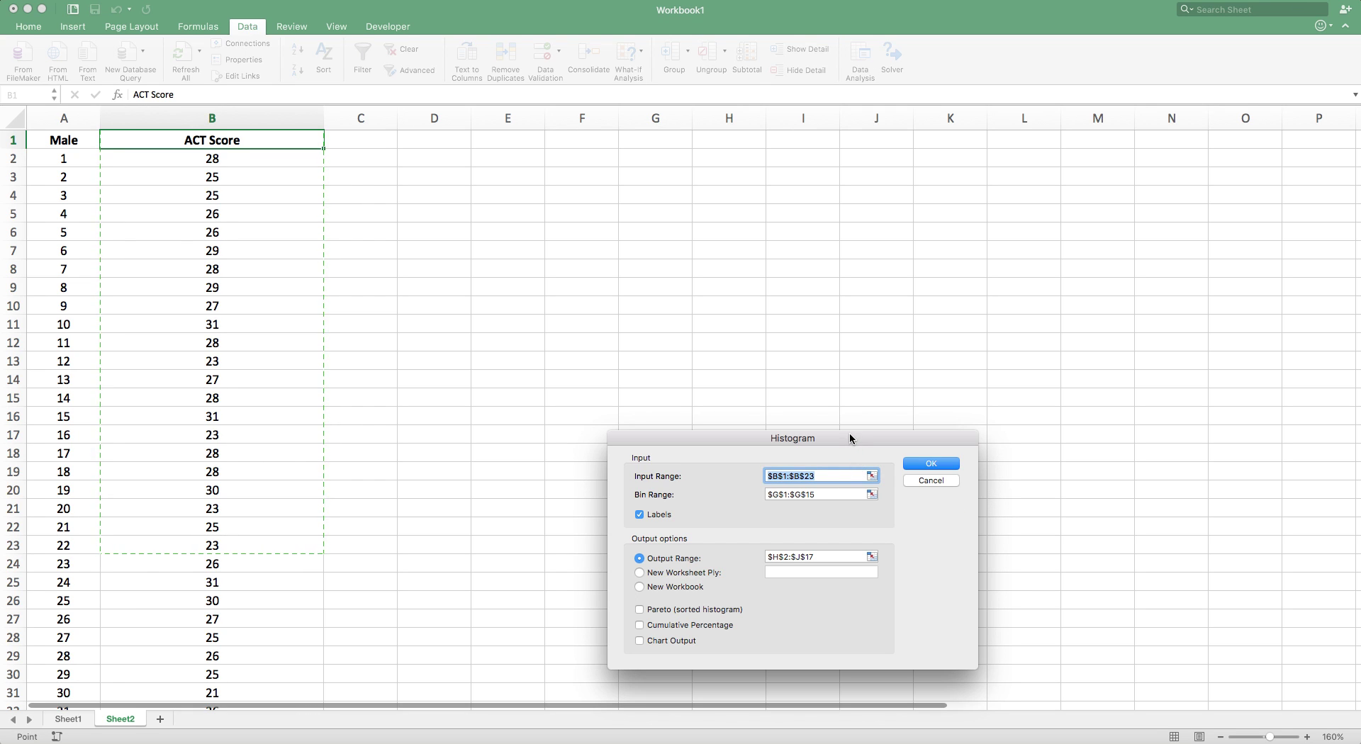
- Replace the Histogram input range with $B$1:$B$290, the full ACT Score column
drag(849, 438, 684, 212)
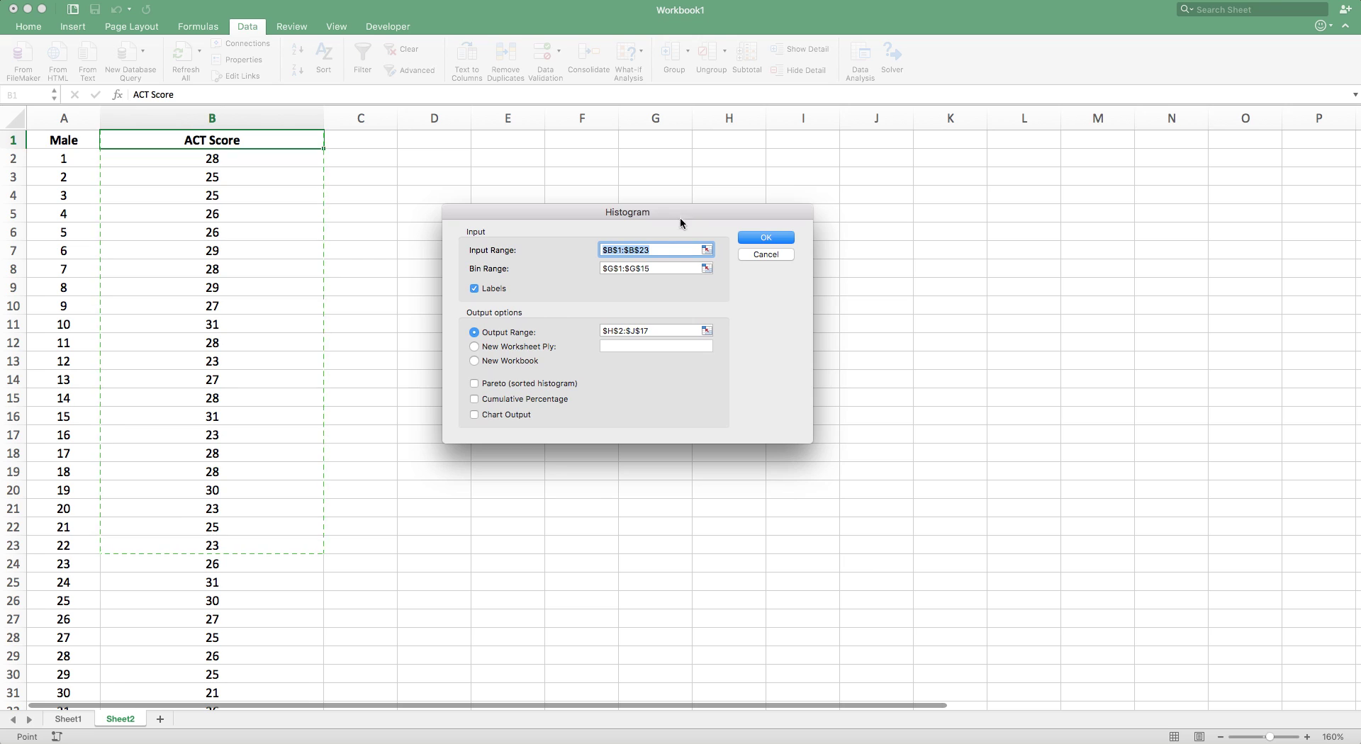
click(659, 250)
key(BackSpace)
key(BackSpace)
key(BackSpace)
key(BackSpace)
key(BackSpace)
key(BackSpace)
key(BackSpace)
key(BackSpace)
key(BackSpace)
key(BackSpace)
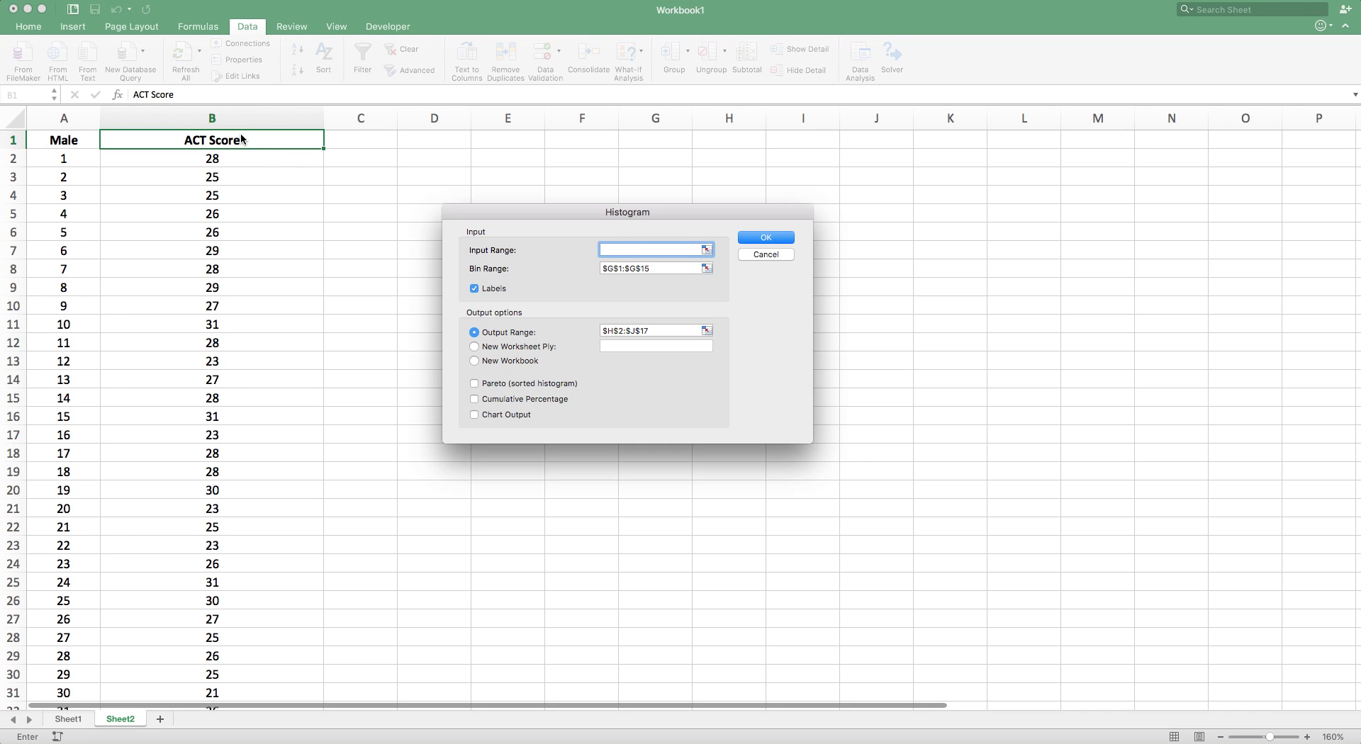
drag(241, 140, 211, 311)
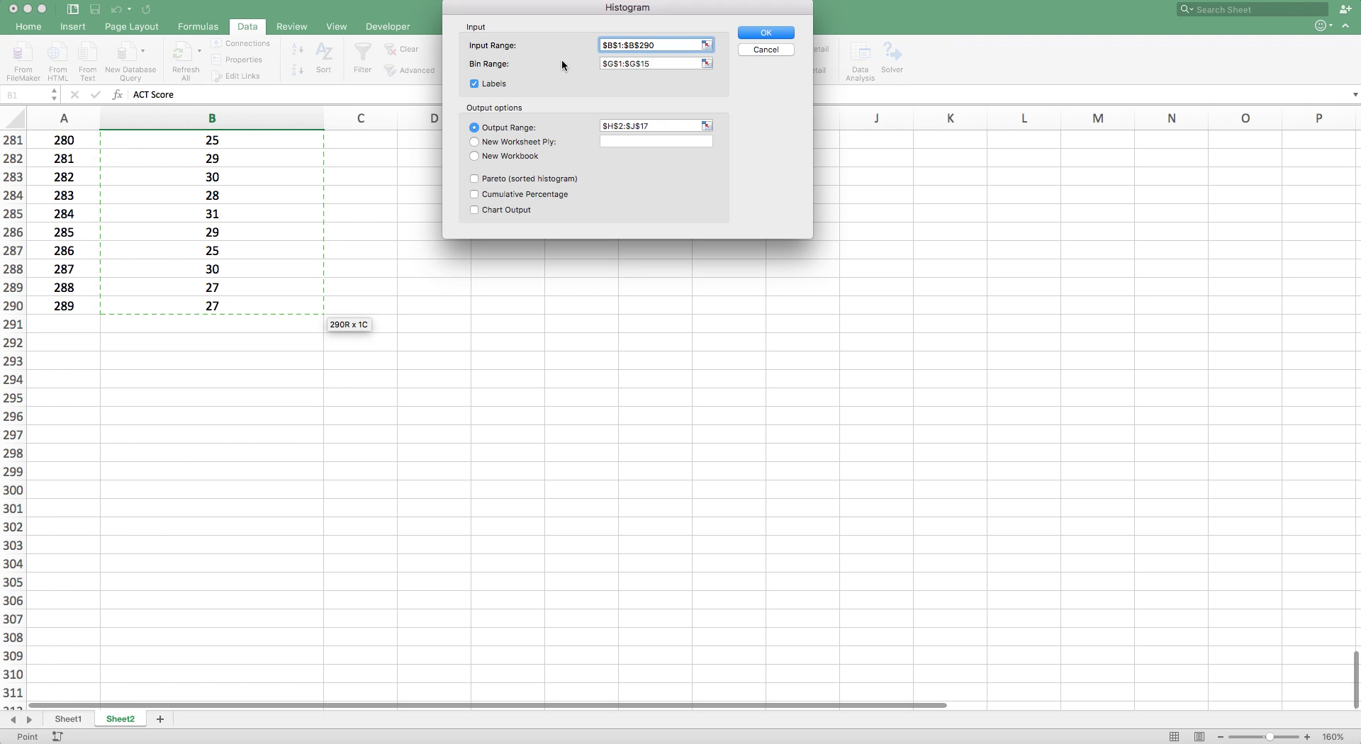
drag(617, 9, 759, 206)
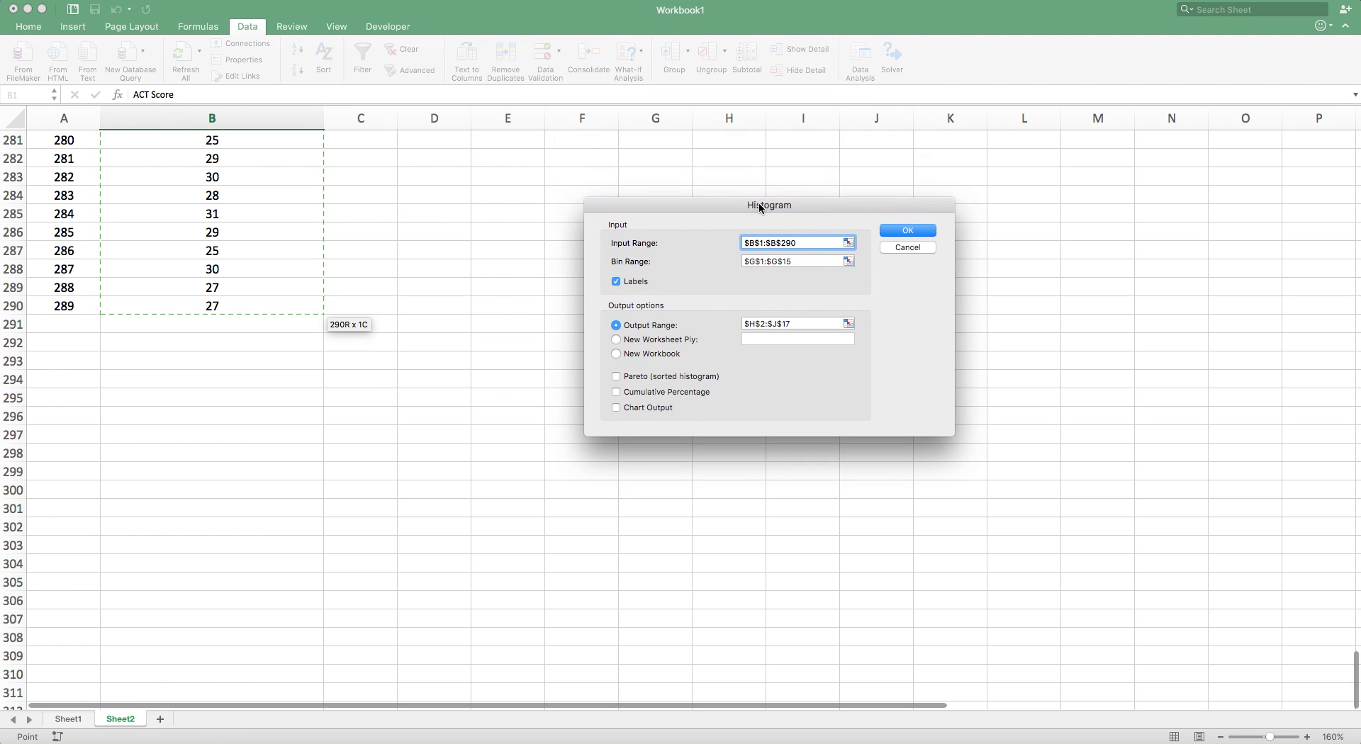
scroll(488, 243, up, 20)
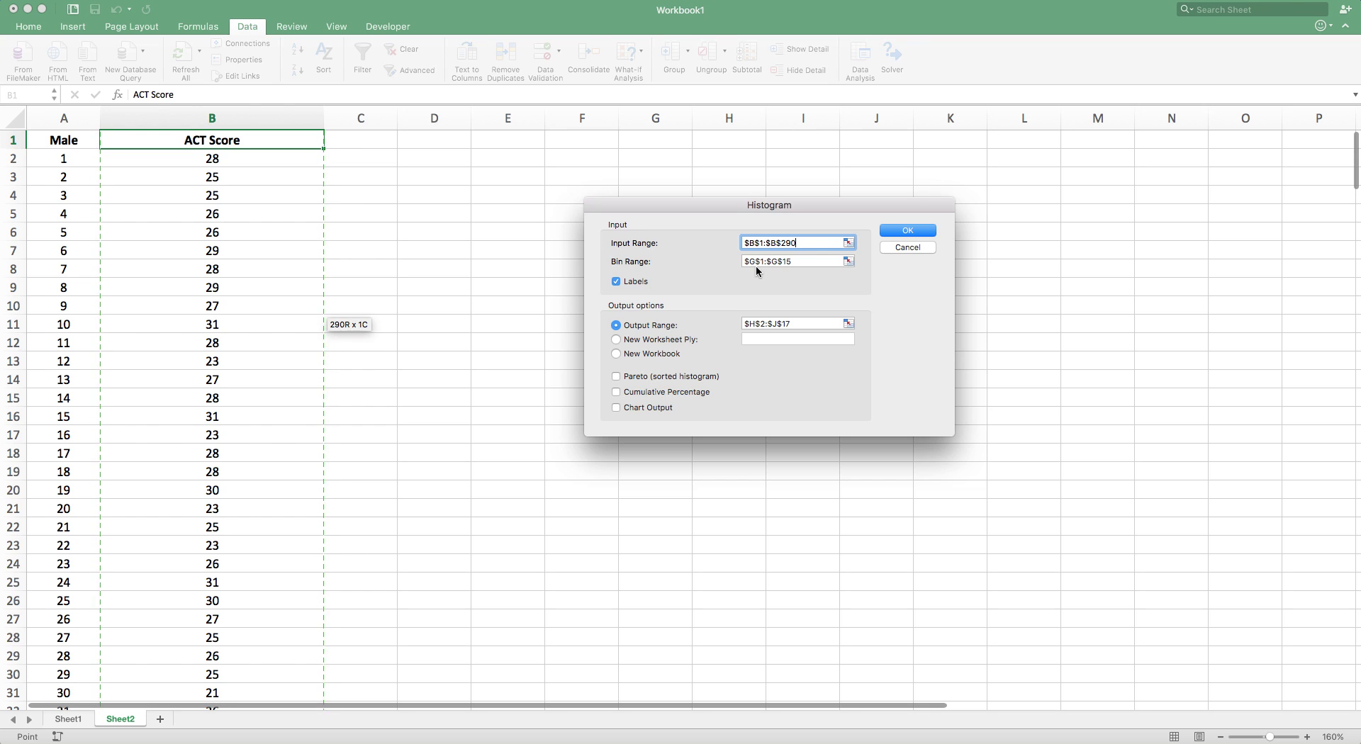
- Cancel the Histogram and Data Analysis dialogs and write the note 'Need: Bins' in G1
click(888, 251)
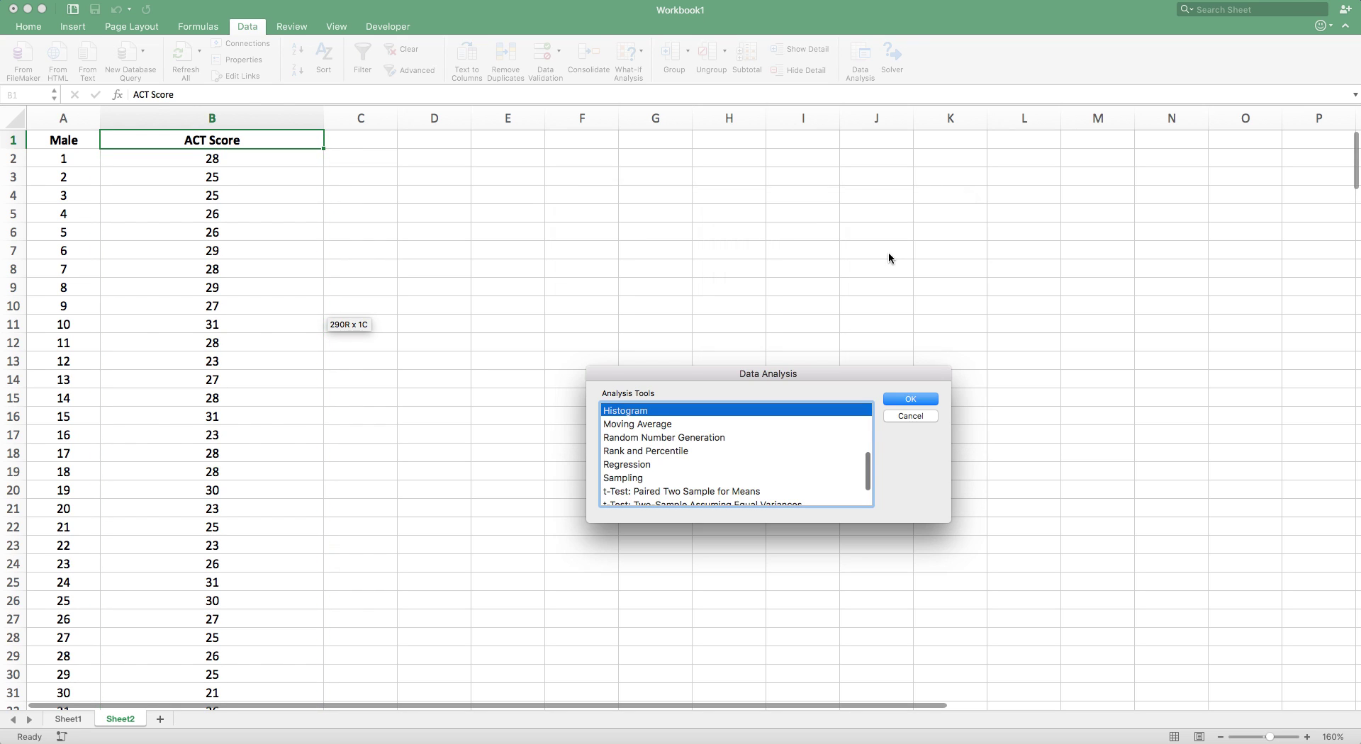
click(900, 417)
click(416, 208)
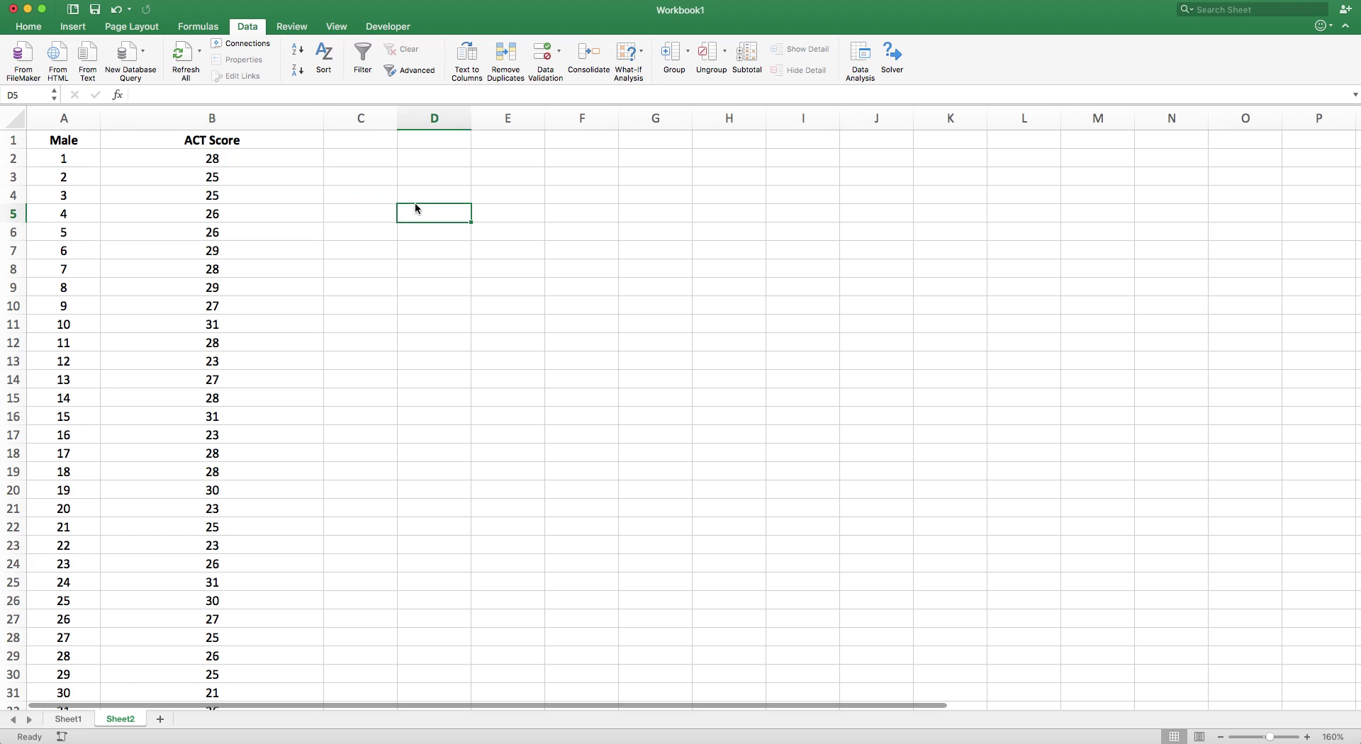
click(415, 144)
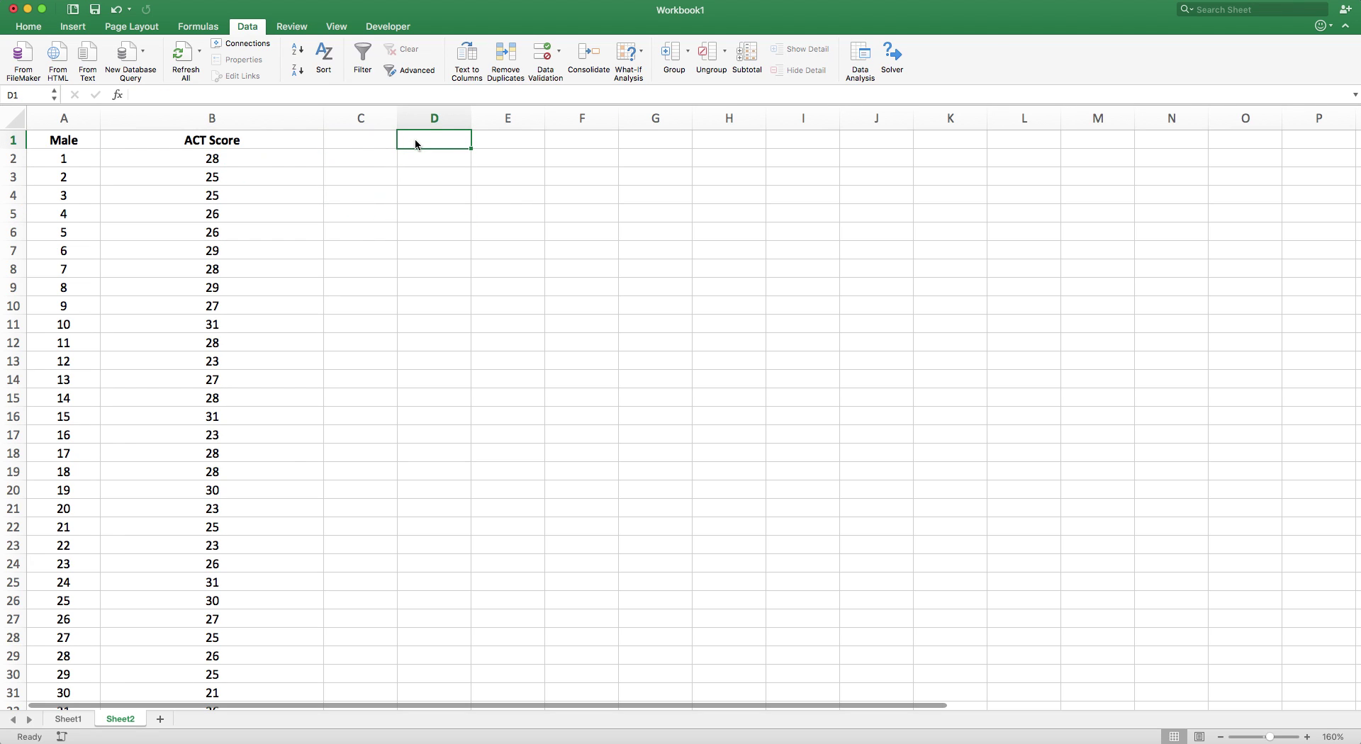
key(Right)
key(Right)
key(Right)
text(Need)
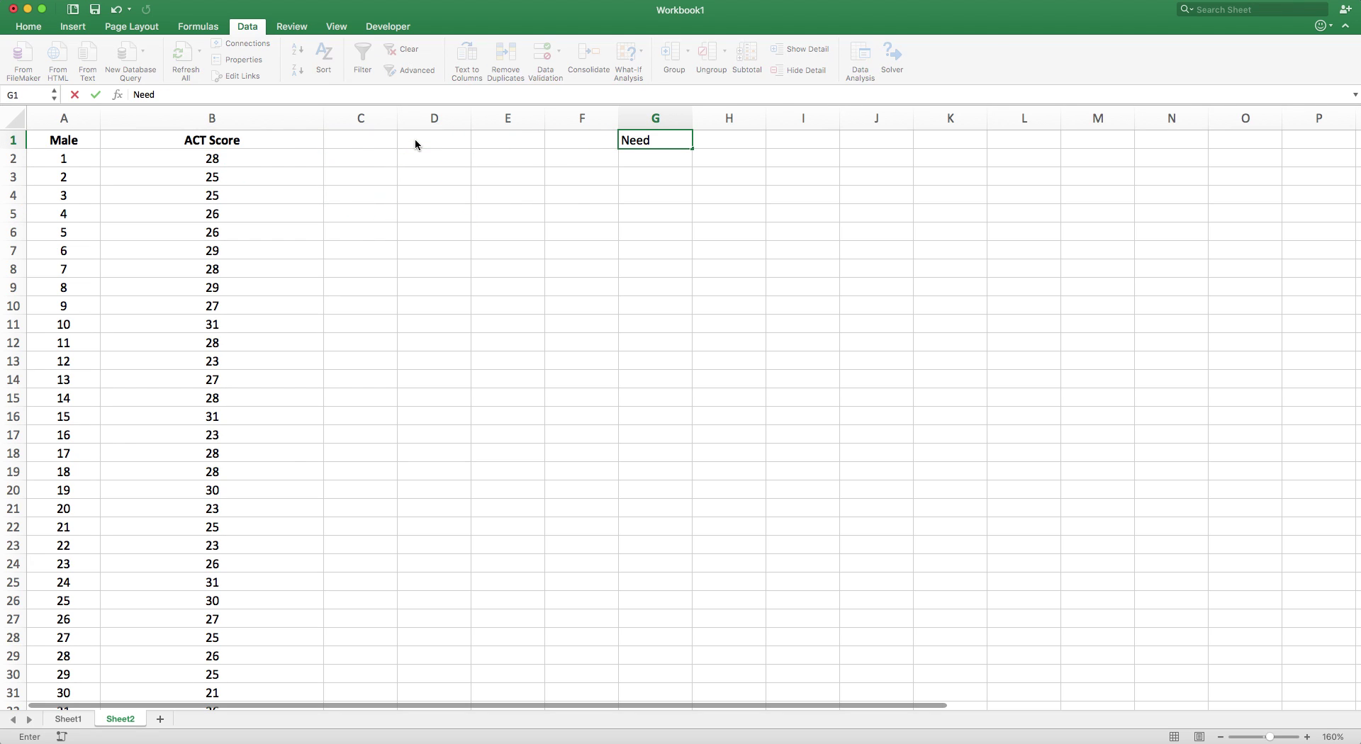
text(  Bins)
key(Return)
key(Up)
key(Left)
key(Left)
key(Left)
key(Left)
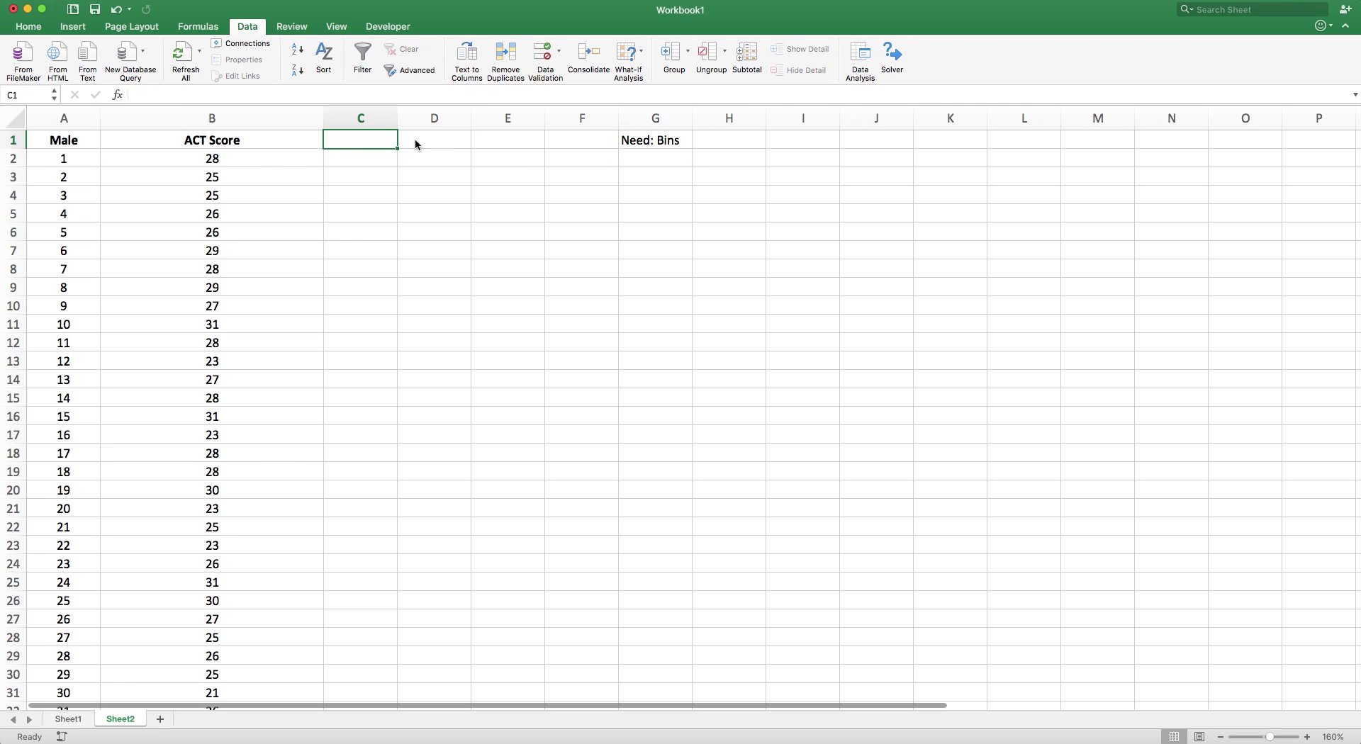
- Label C1 'count' and enter =COUNT(B:B) in D1, giving 289
text(count)
key(Tab)
text(=count()
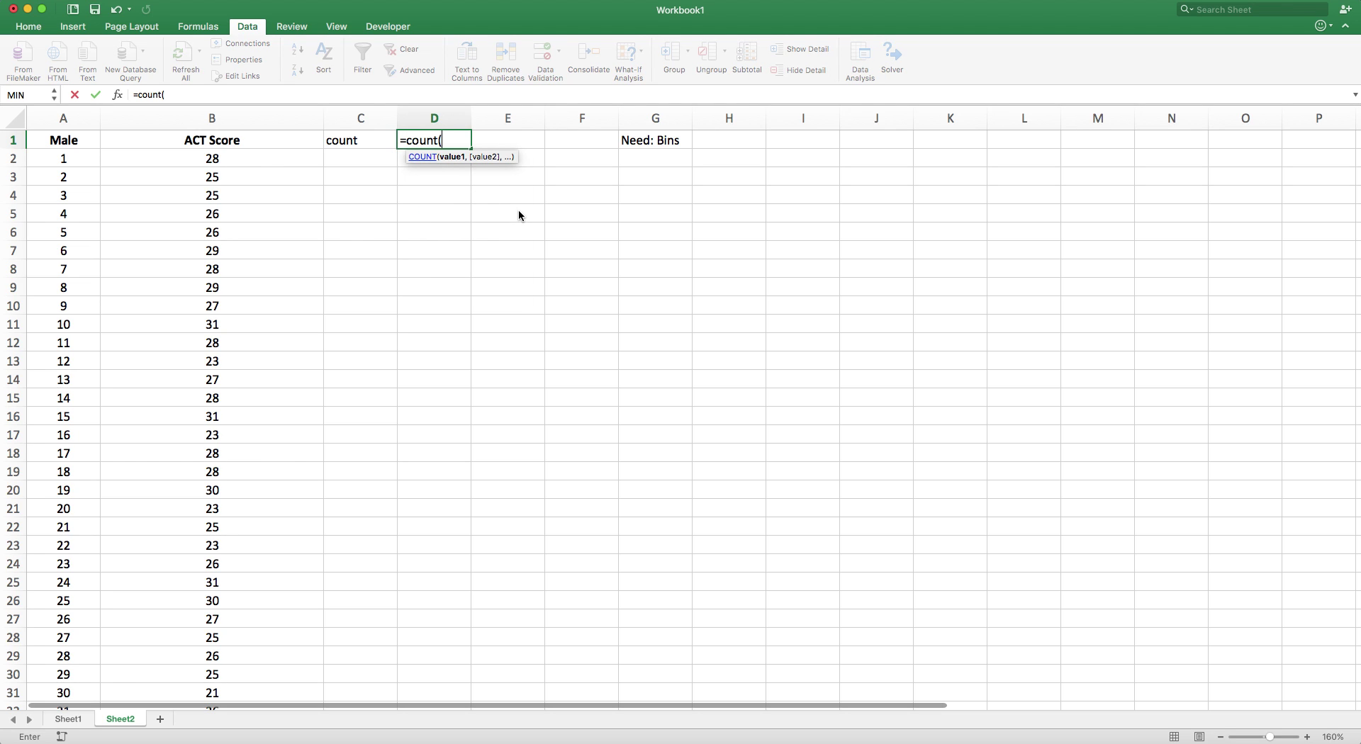
text(B:B))
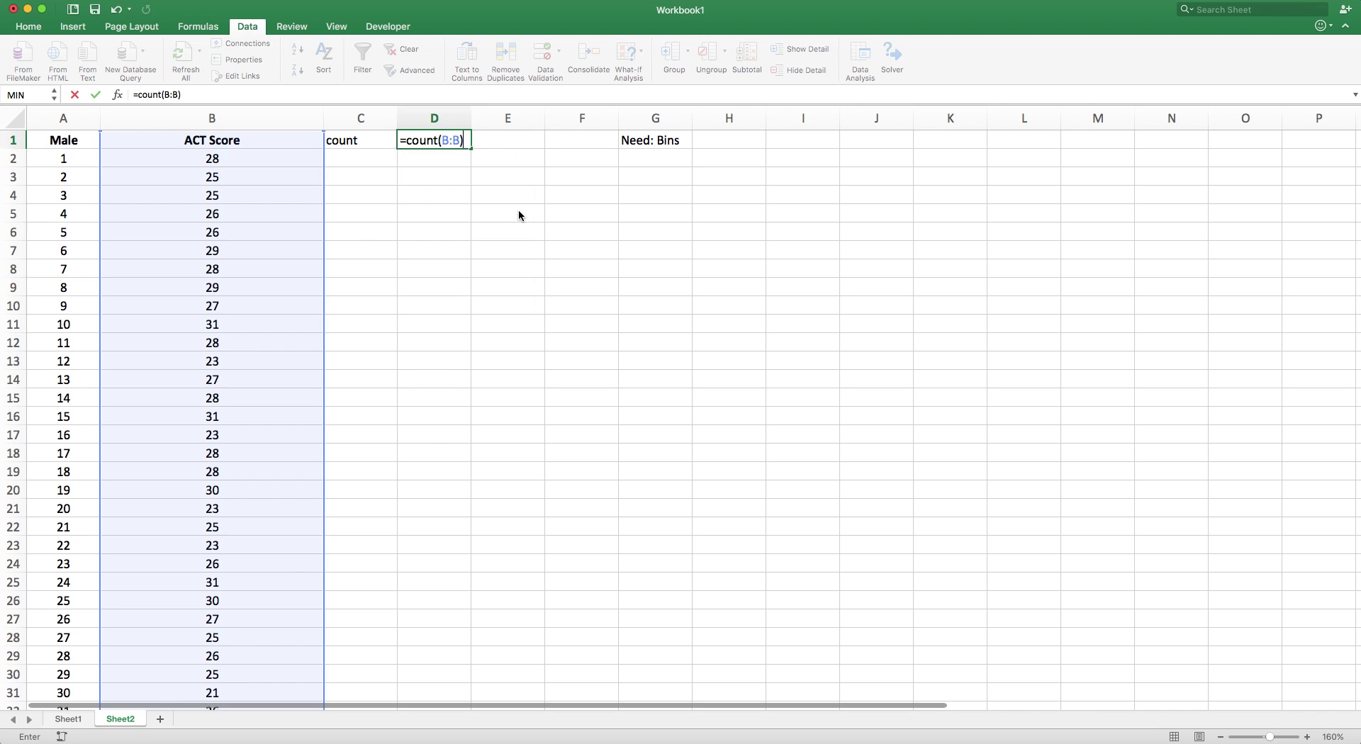
key(Return)
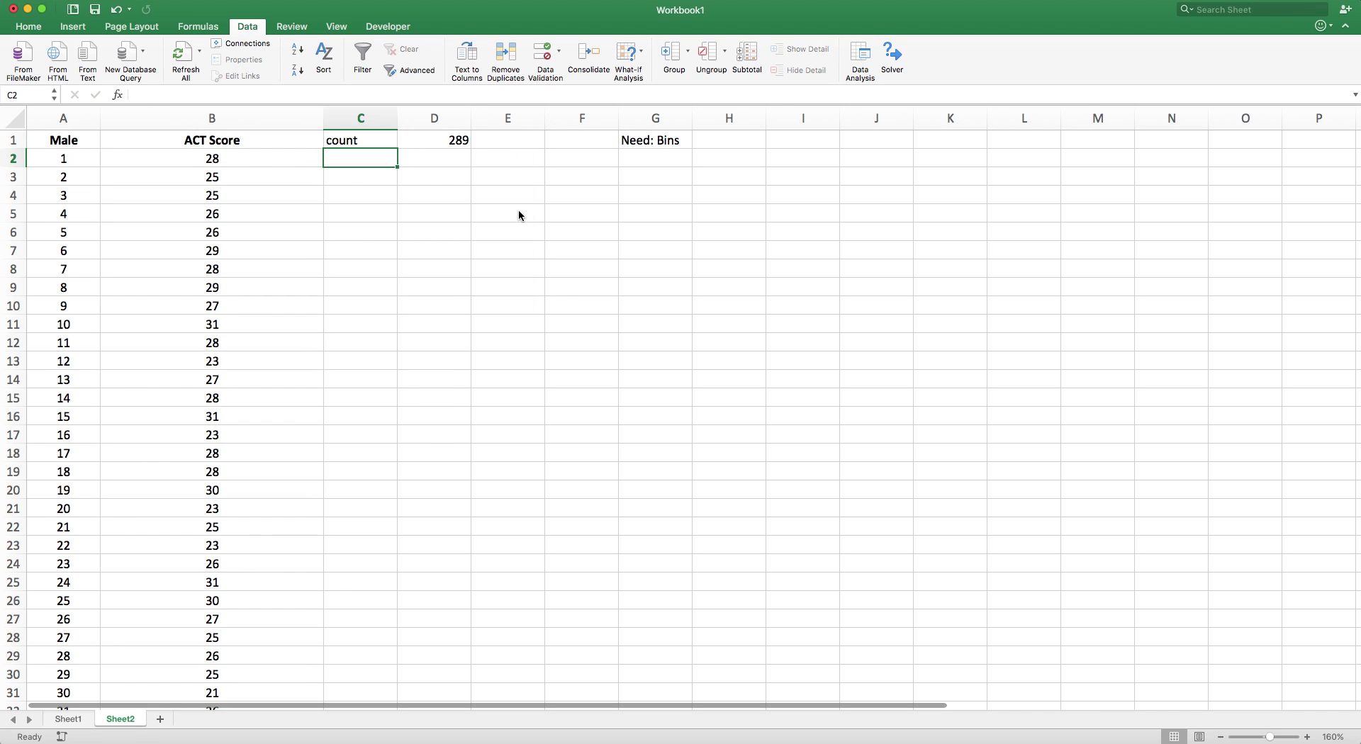
double_click(440, 140)
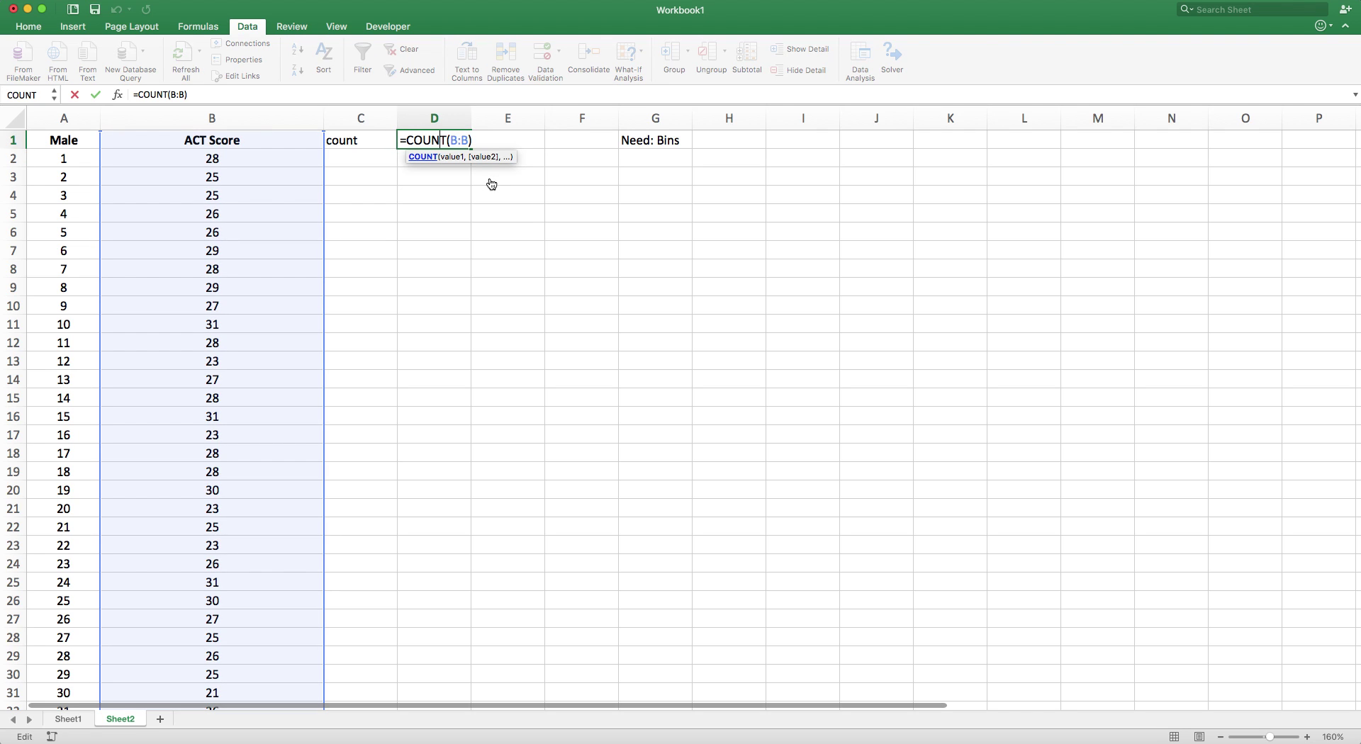
key(Return)
key(Left)
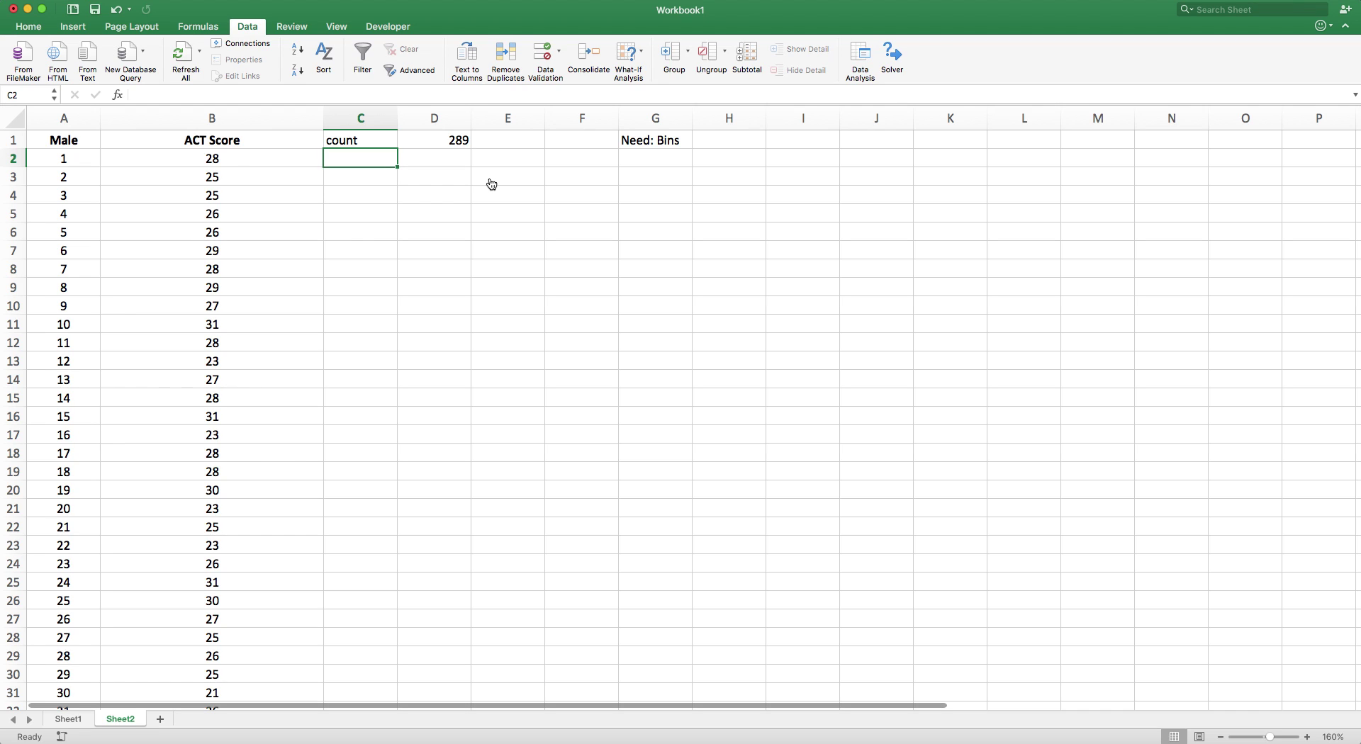
- Add 'max' and 'min' rows with =MAX(B:B) and =MIN(B:B), giving 33 and 20
text(=min)
key(BackSpace)
key(BackSpace)
text(ax)
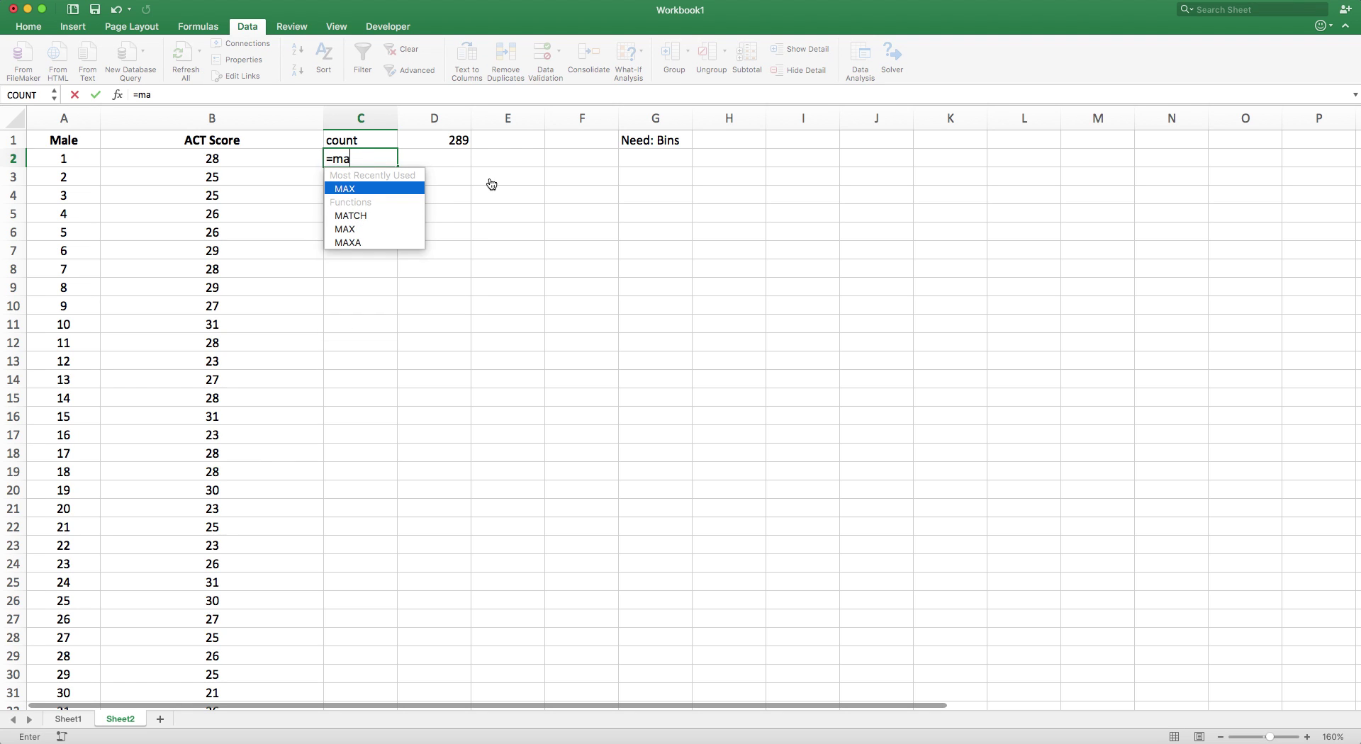
key(BackSpace)
key(BackSpace)
key(BackSpace)
key(BackSpace)
text(max)
key(Tab)
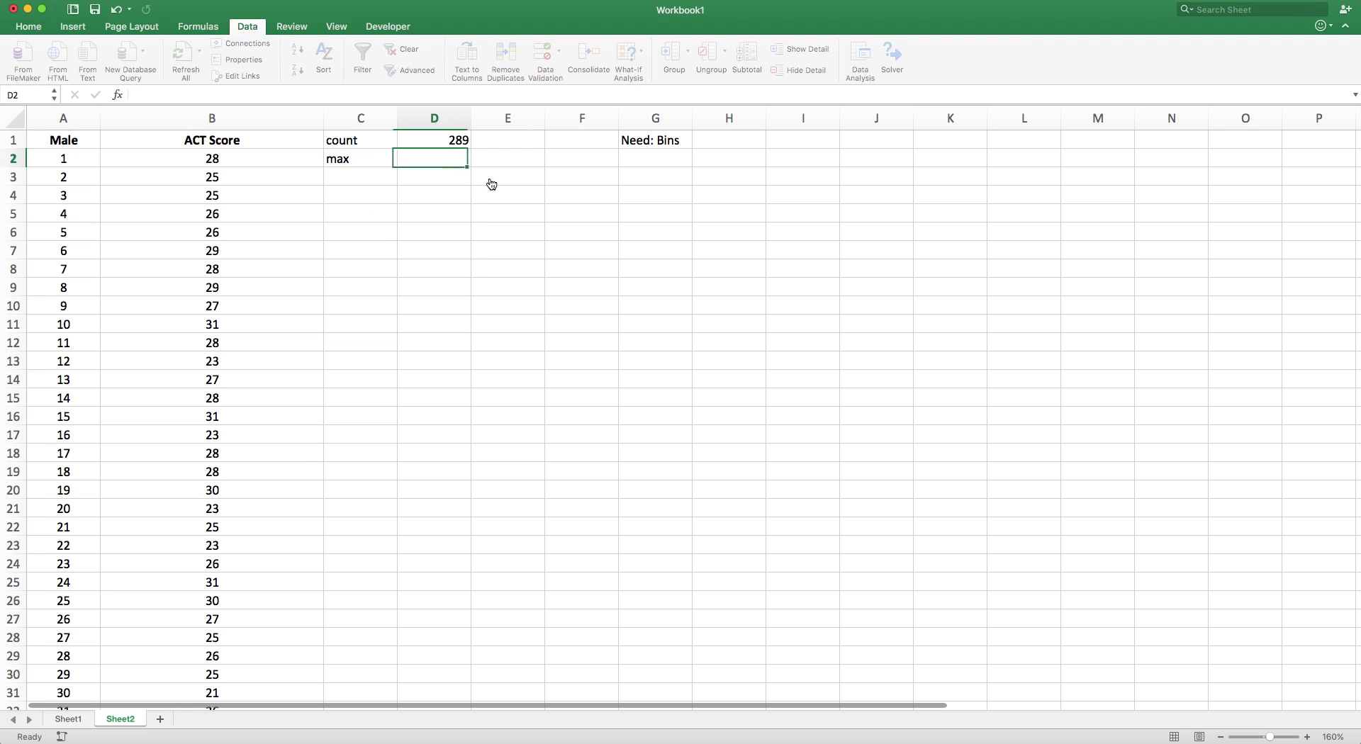
text(=max)
text(()
text(B:B)
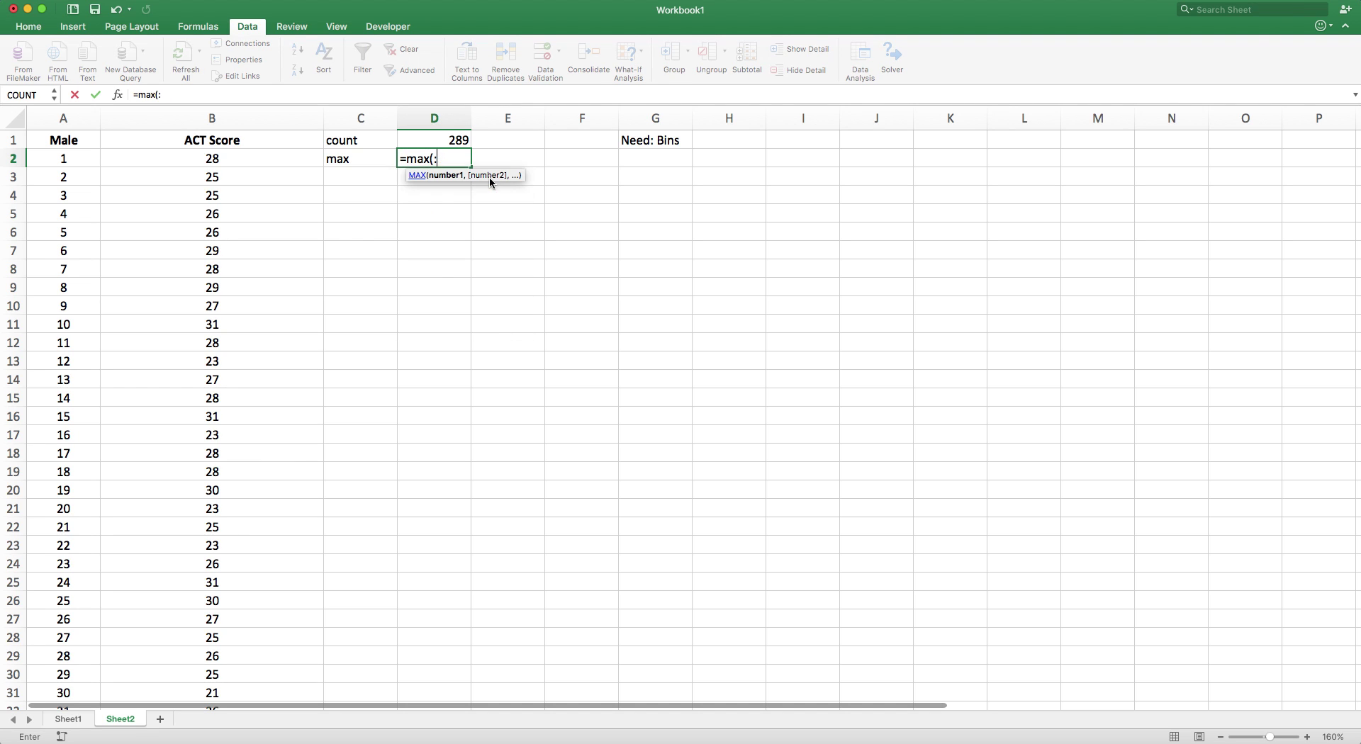
text())
key(Return)
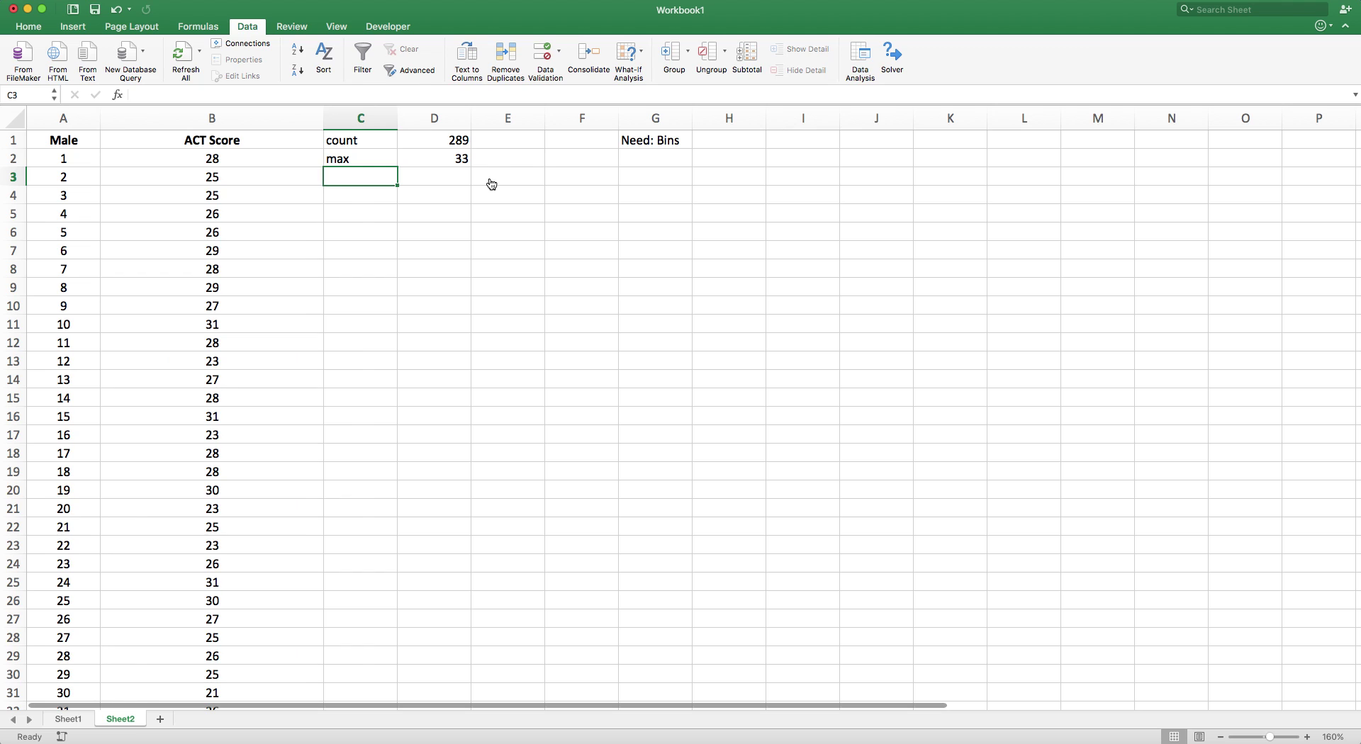
text(min)
key(Tab)
text(=min(B:B)
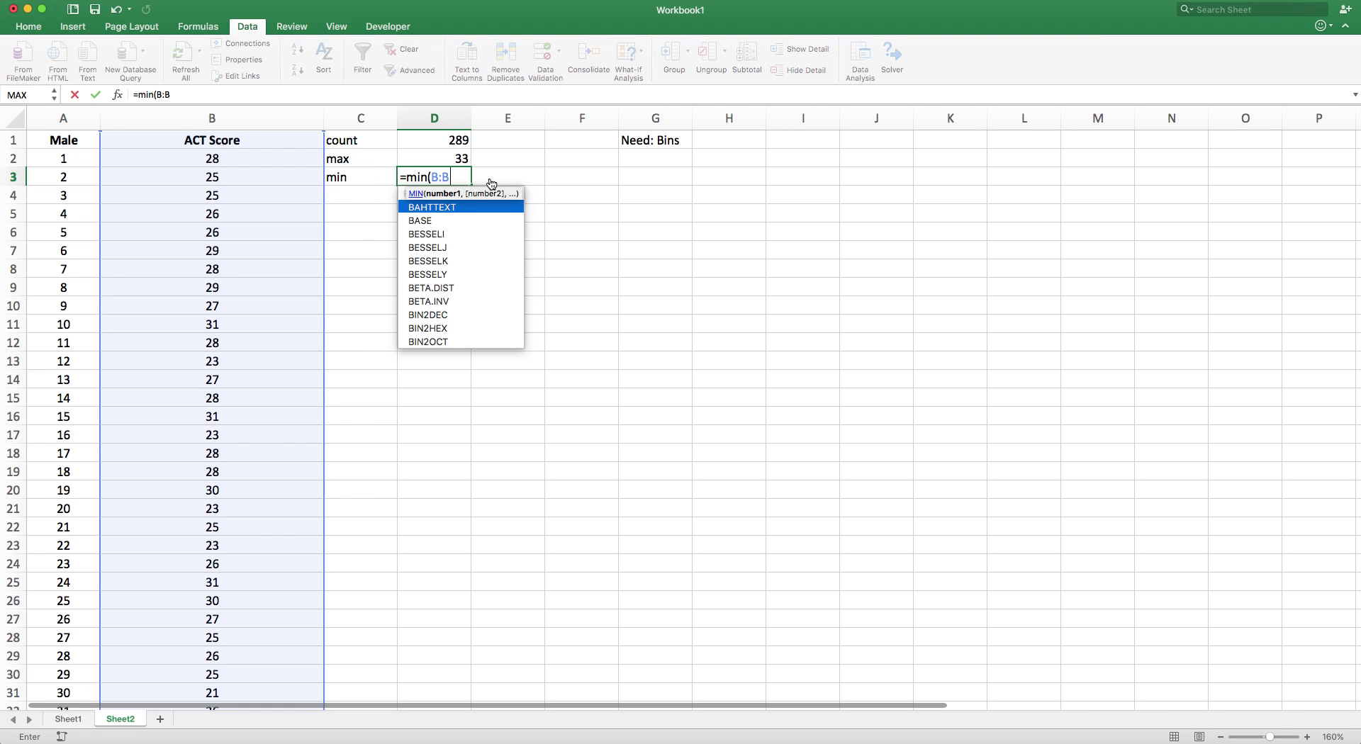
text())
key(Return)
- Add a 'range' row computing =D2-D3 in D4, giving 13
text(range)
key(BackSpace)
key(Tab)
text(=)
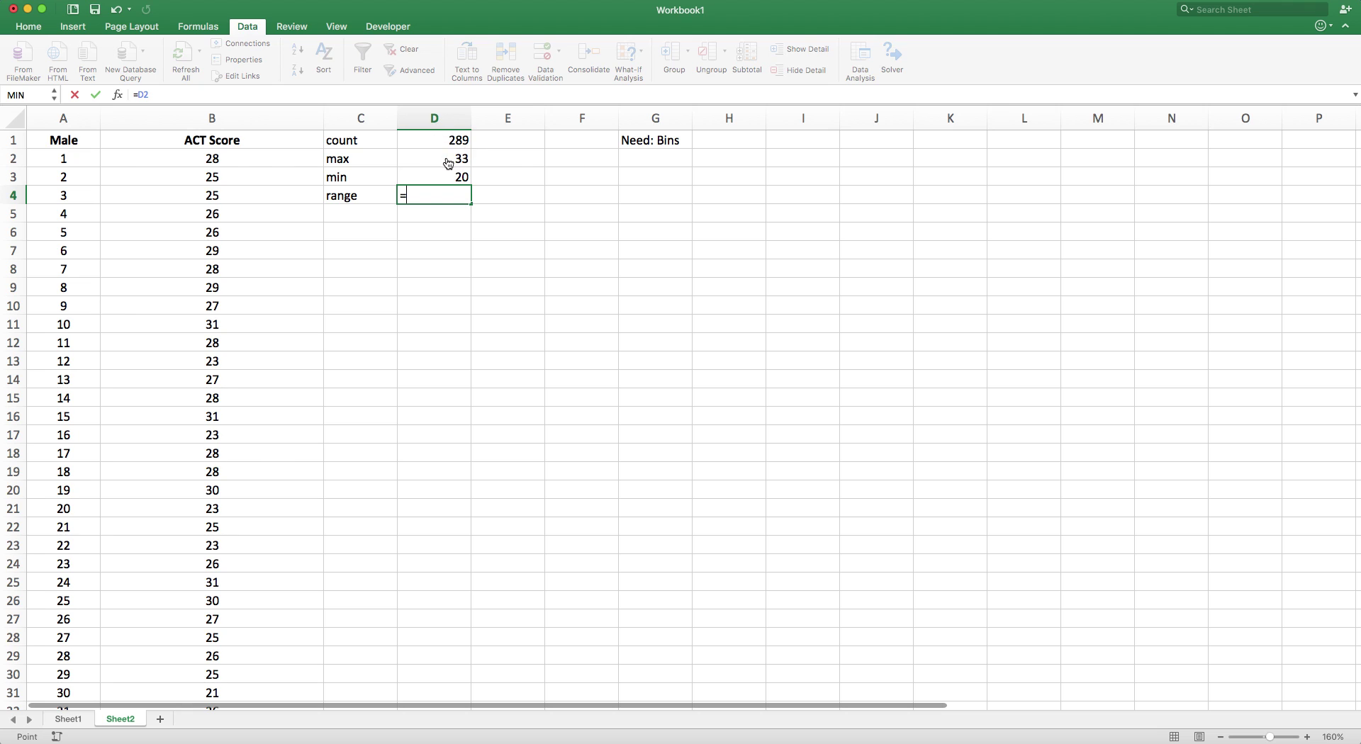
click(448, 163)
text(-)
click(446, 179)
key(Return)
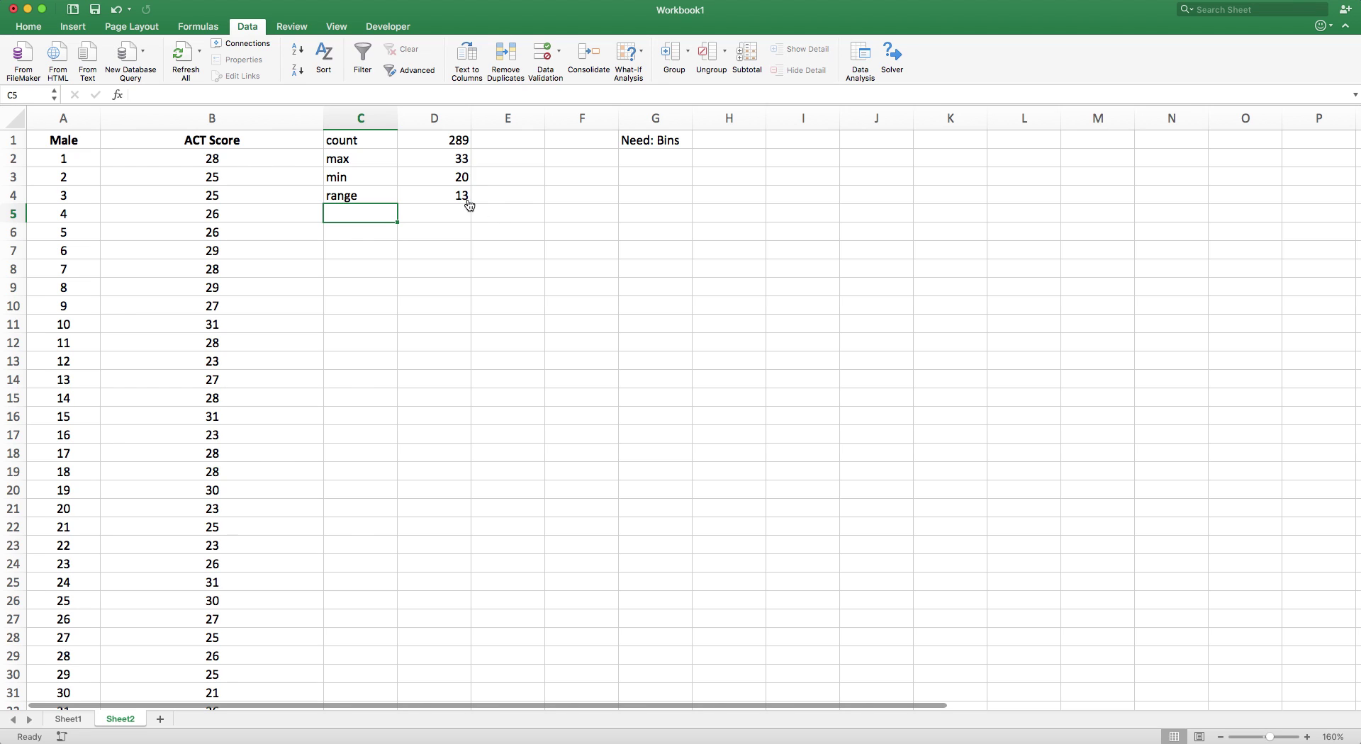
click(456, 200)
click(489, 197)
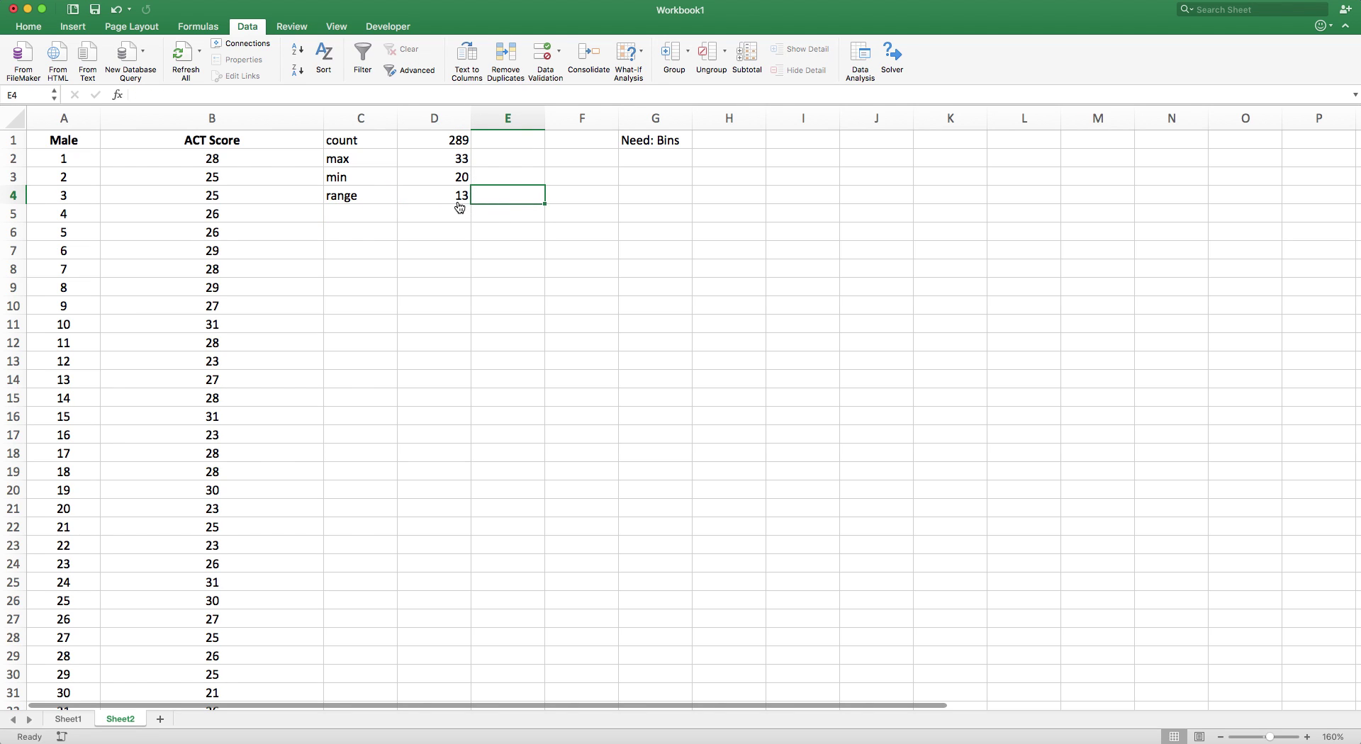
click(454, 196)
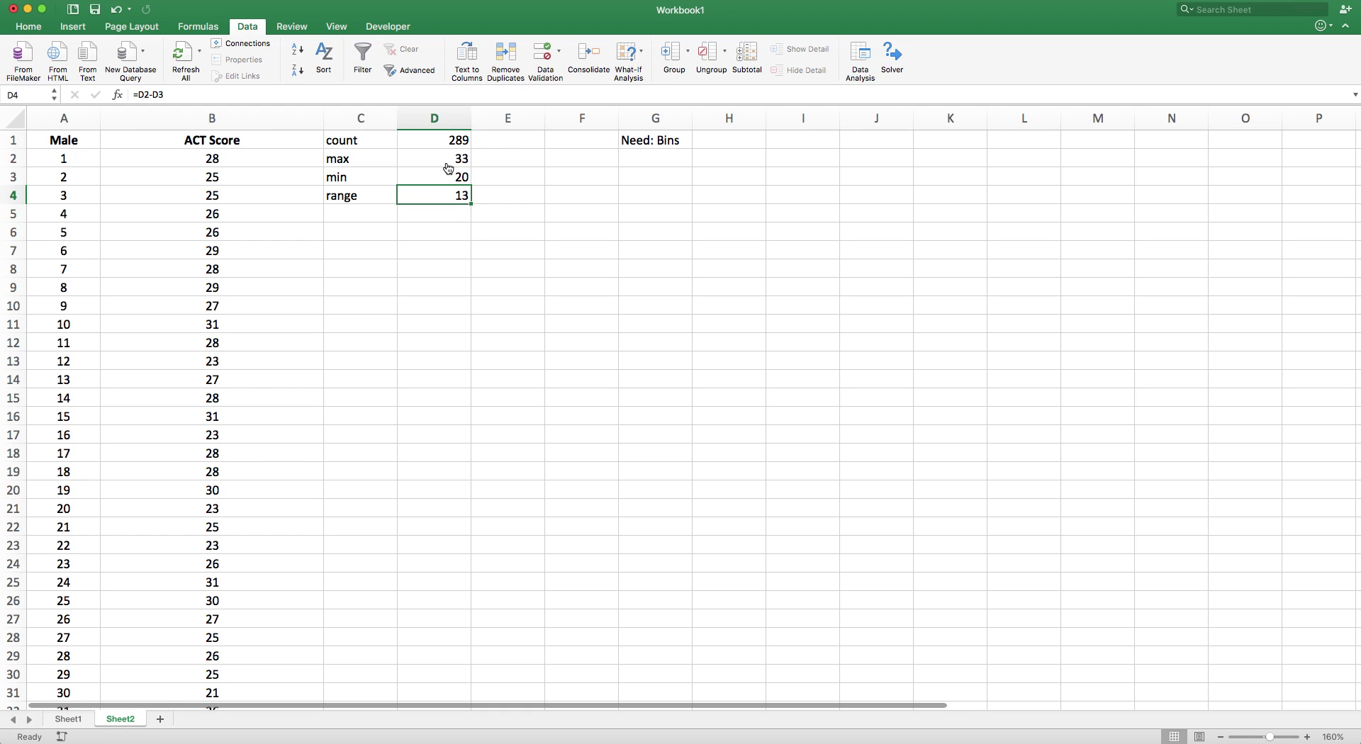
- Replace the G1 note with a 'Bins' header and enter 18, 20, 22, 24 below it
click(650, 146)
text(Bins)
key(Return)
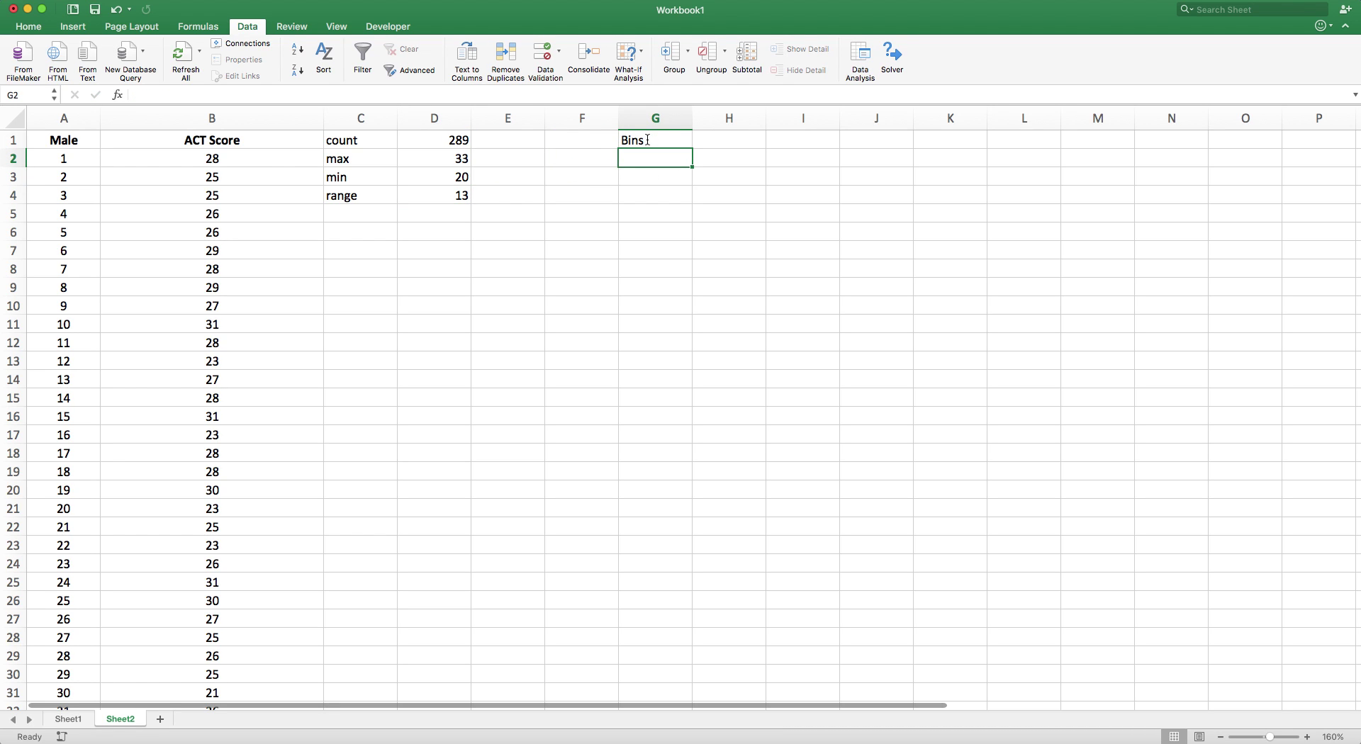
text(18)
key(Return)
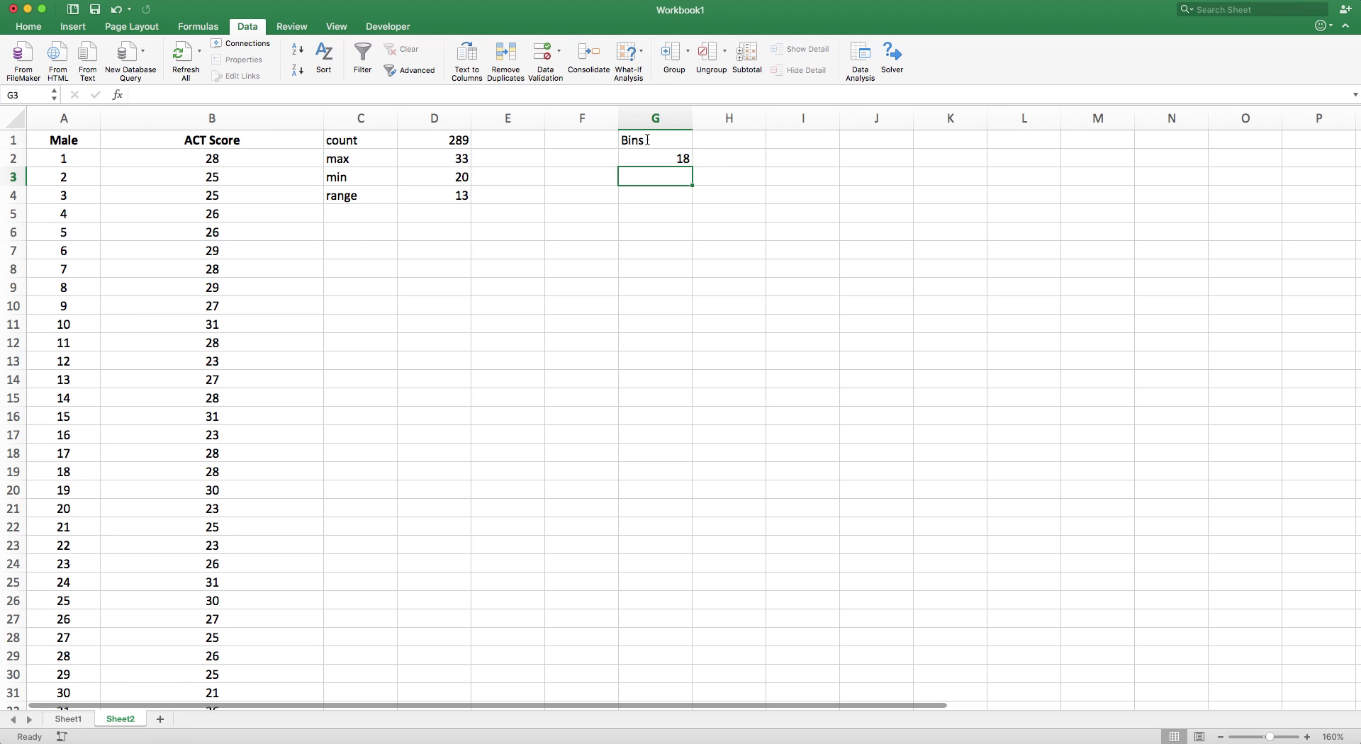
text(20)
key(Return)
text(22)
key(Return)
text(24)
key(Return)
- Extend the bin sequence in steps of 2 down to 36 in G11
key(Up)
key(Up)
key(Up)
key(Up)
key(shift+Down)
key(shift+Down)
key(shift+Down)
key(shift+Down)
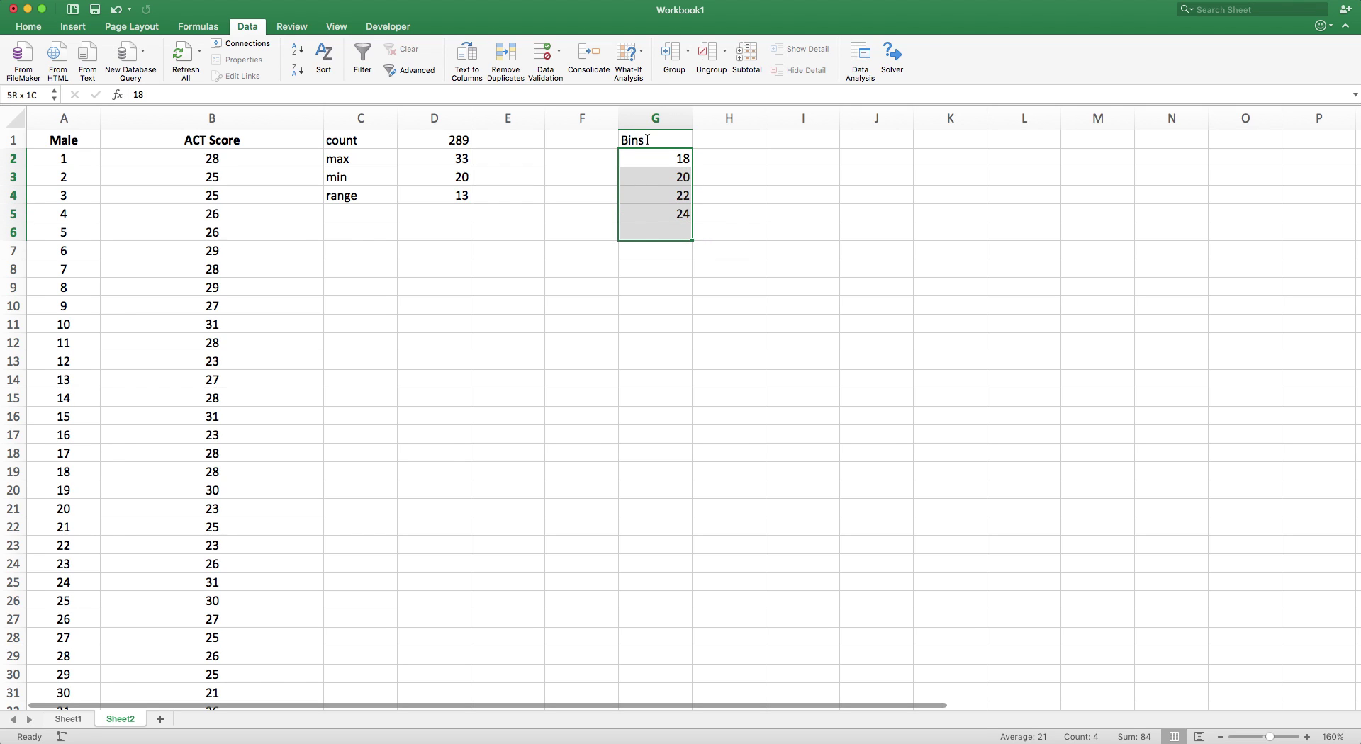
key(shift+Up)
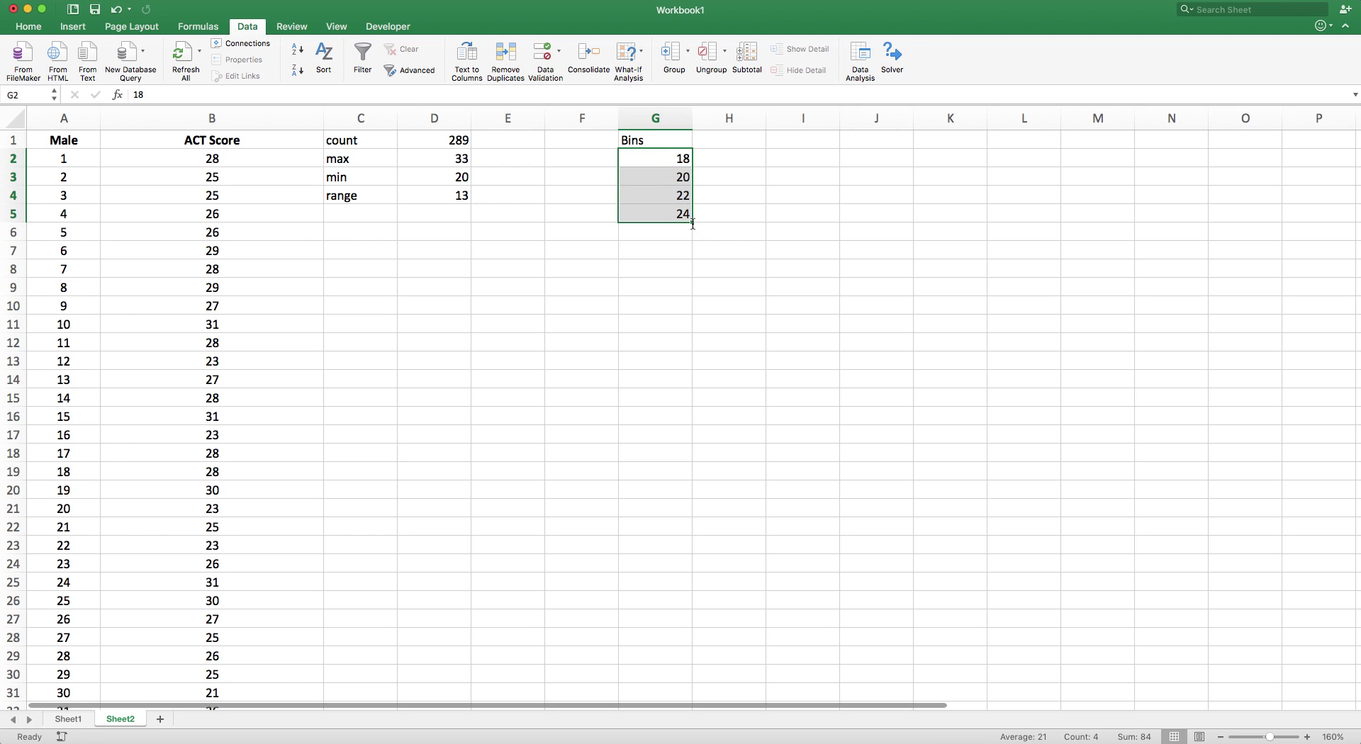
drag(691, 222, 689, 334)
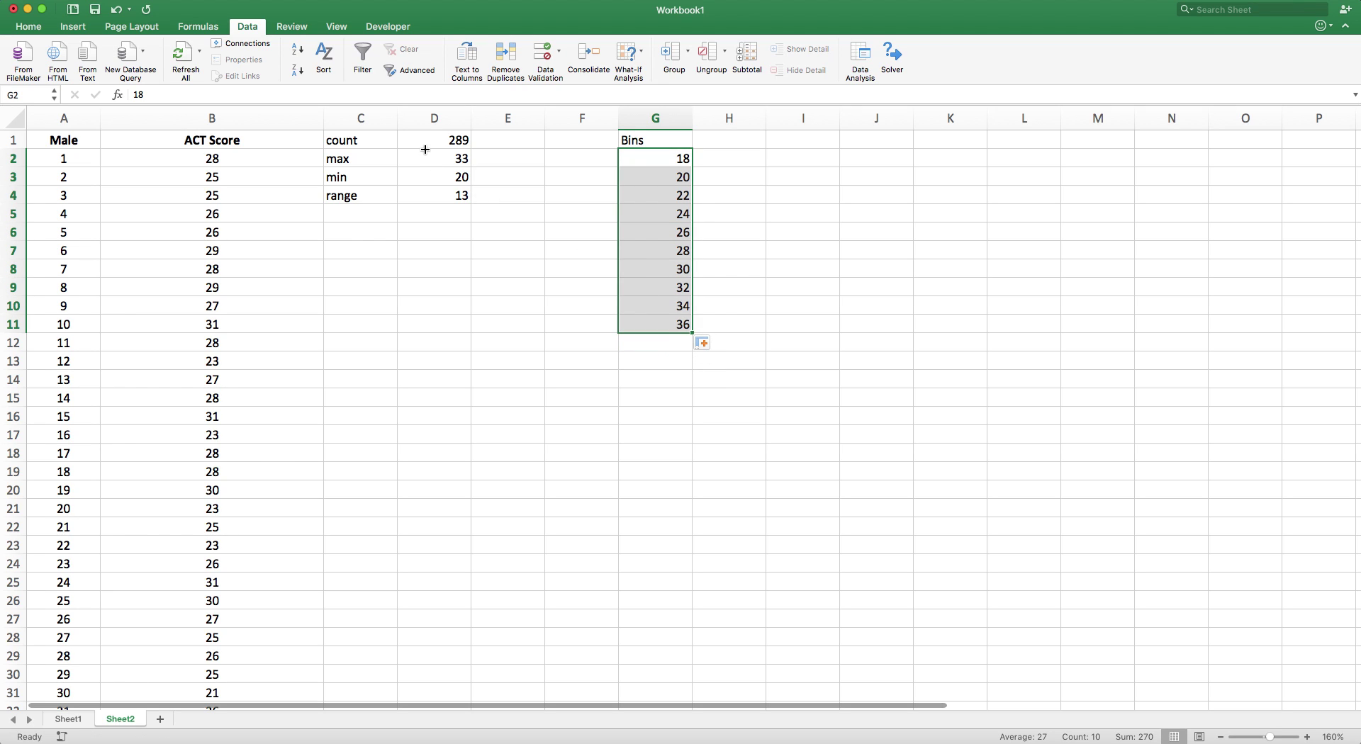
click(675, 326)
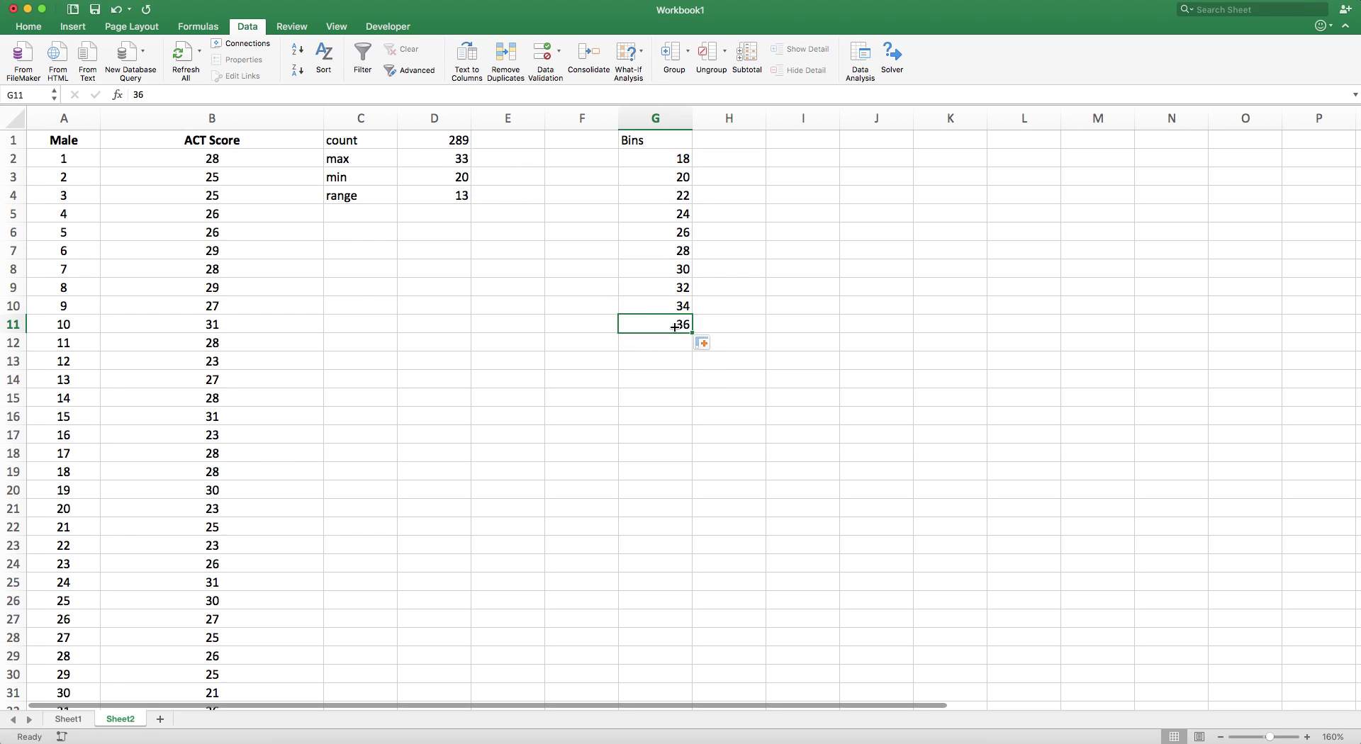
click(756, 321)
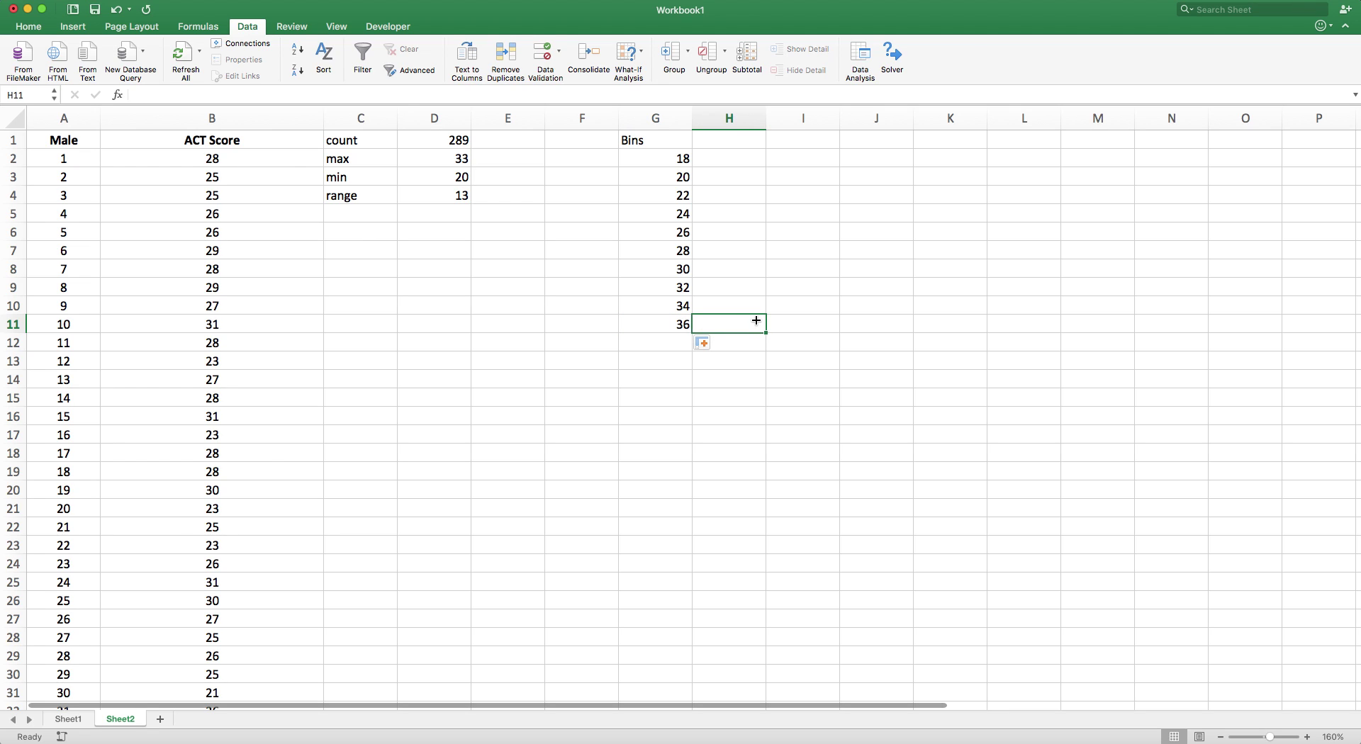
- Set Histogram input $B$1:$B$290, bin range $G$1:$G$11 and output range $I$1:$J$11
click(863, 63)
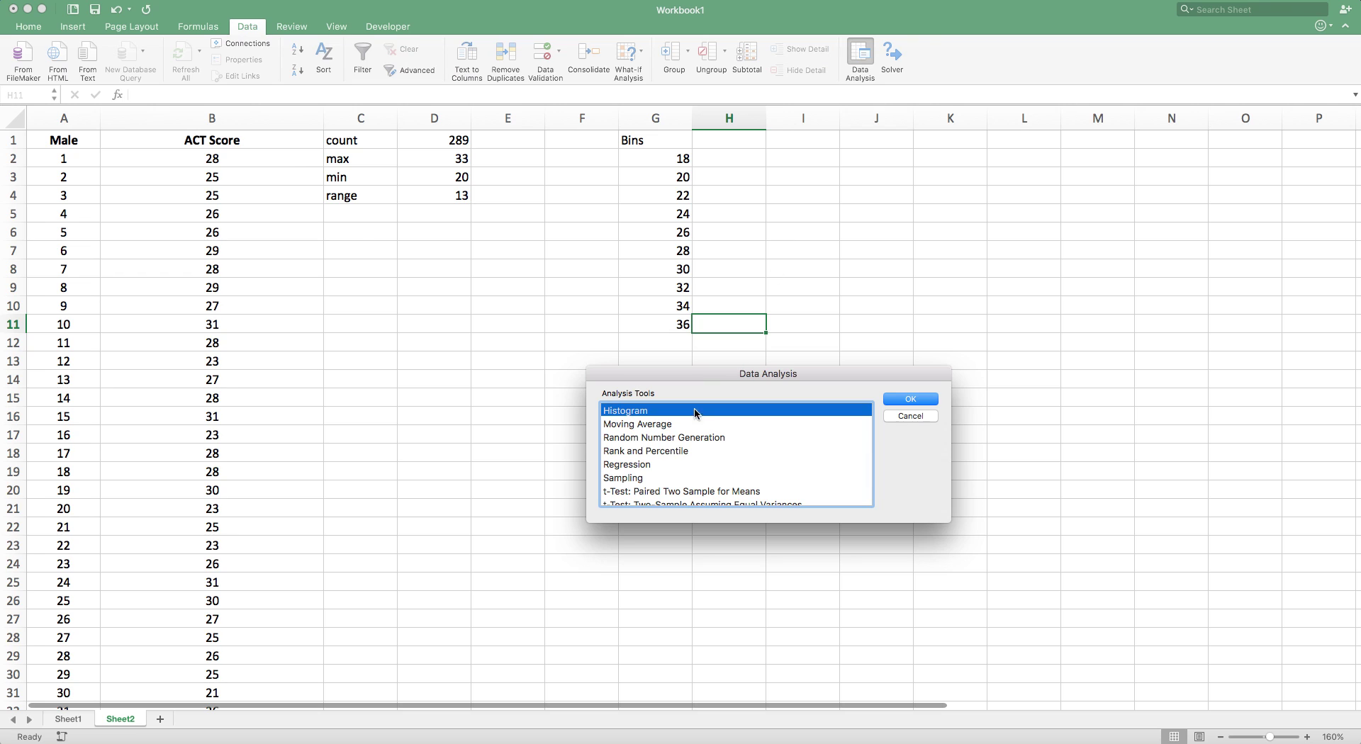
click(910, 401)
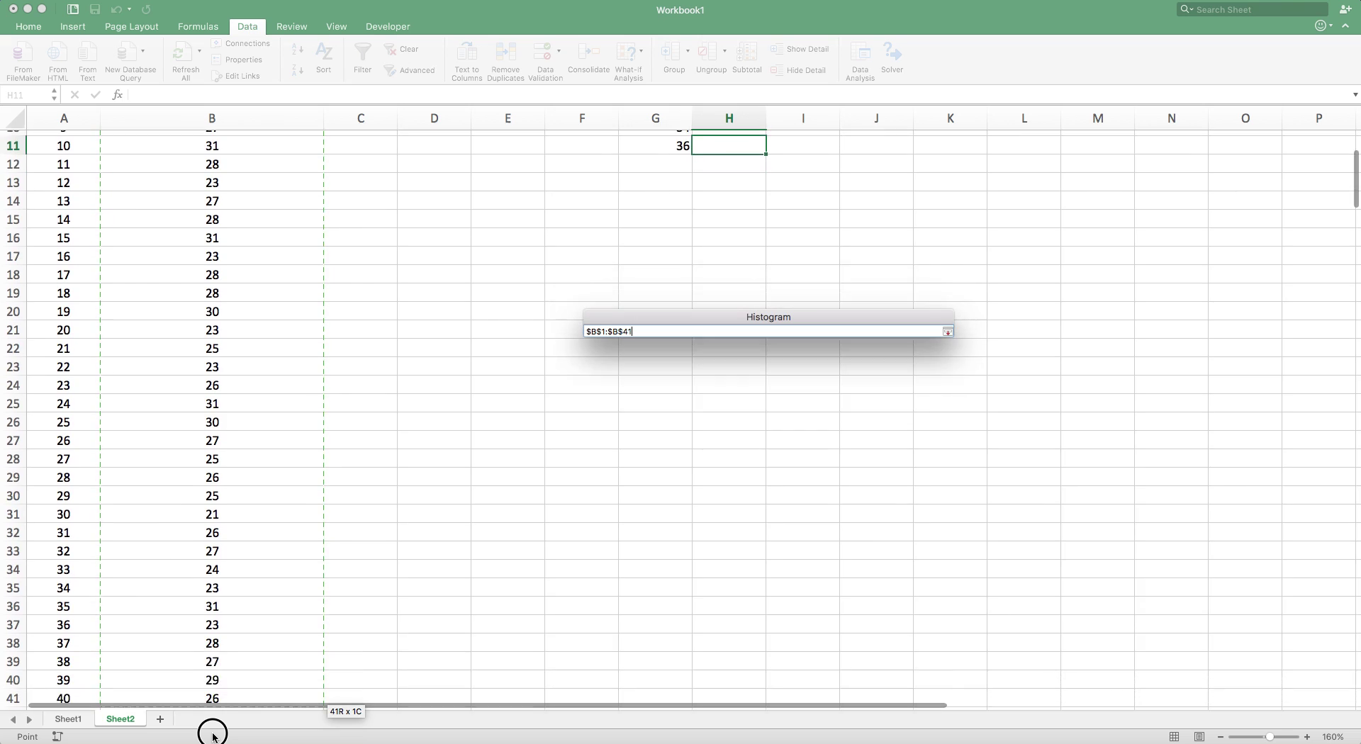
drag(212, 737, 229, 621)
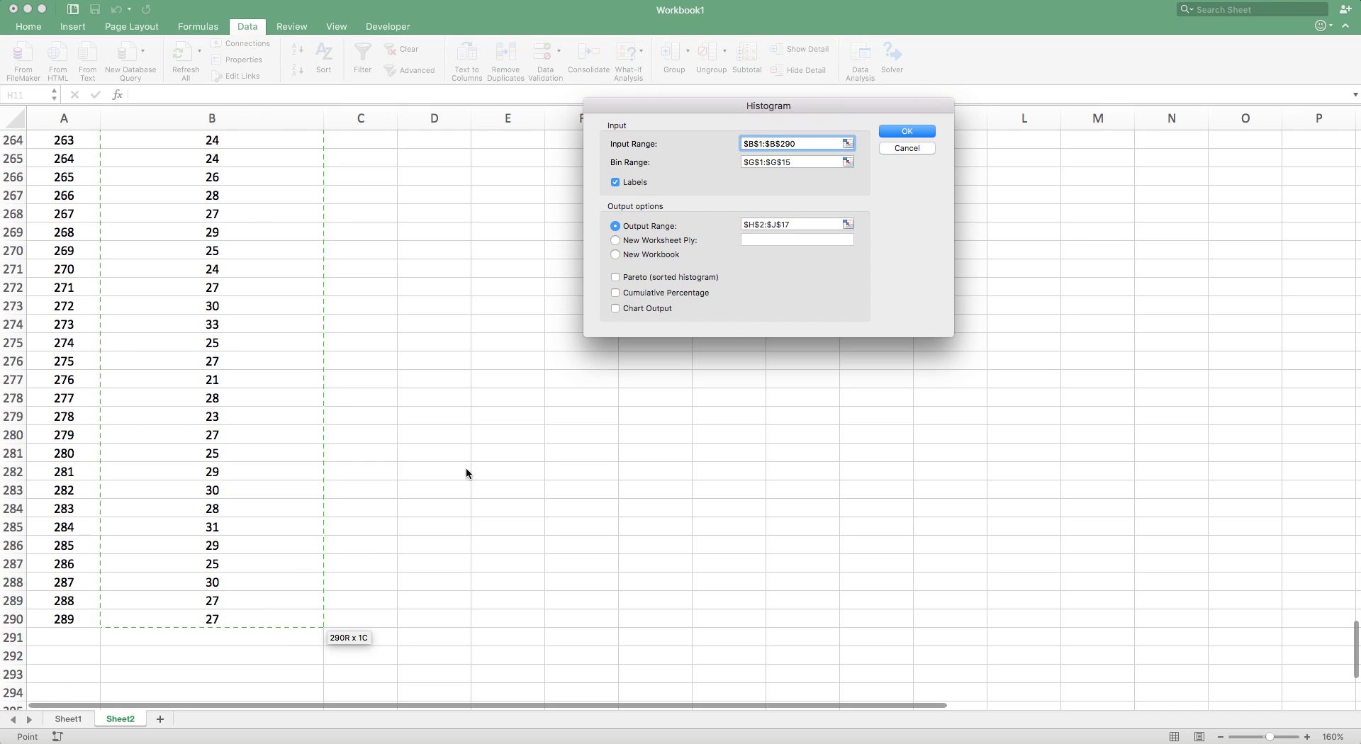
click(814, 161)
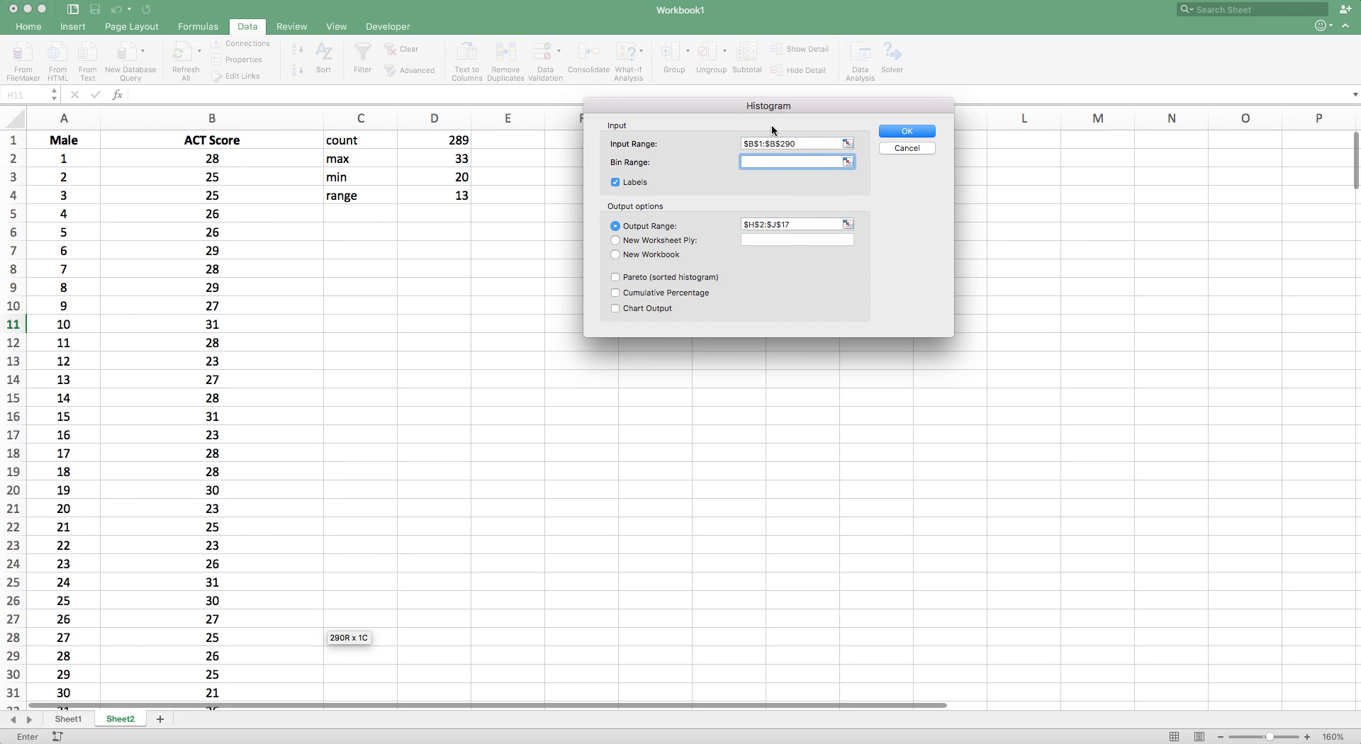
drag(719, 110, 379, 210)
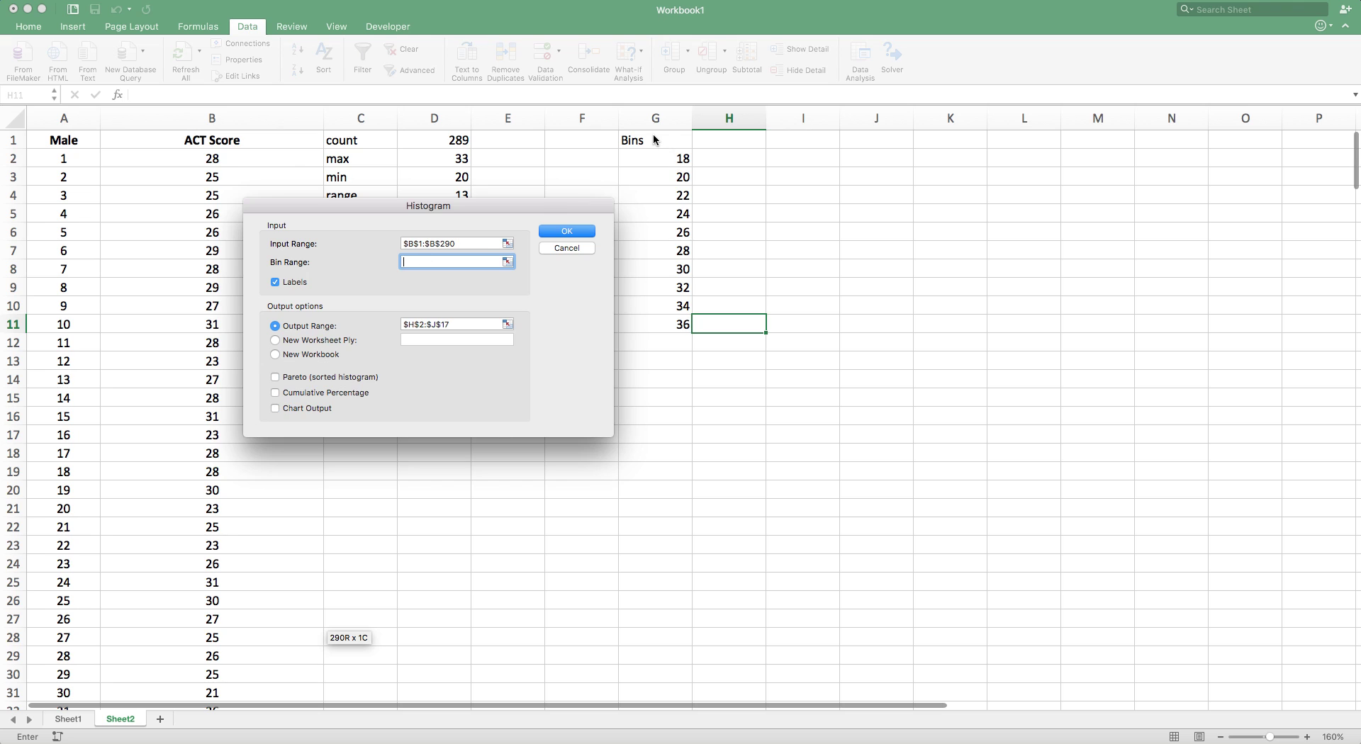
drag(655, 140, 661, 319)
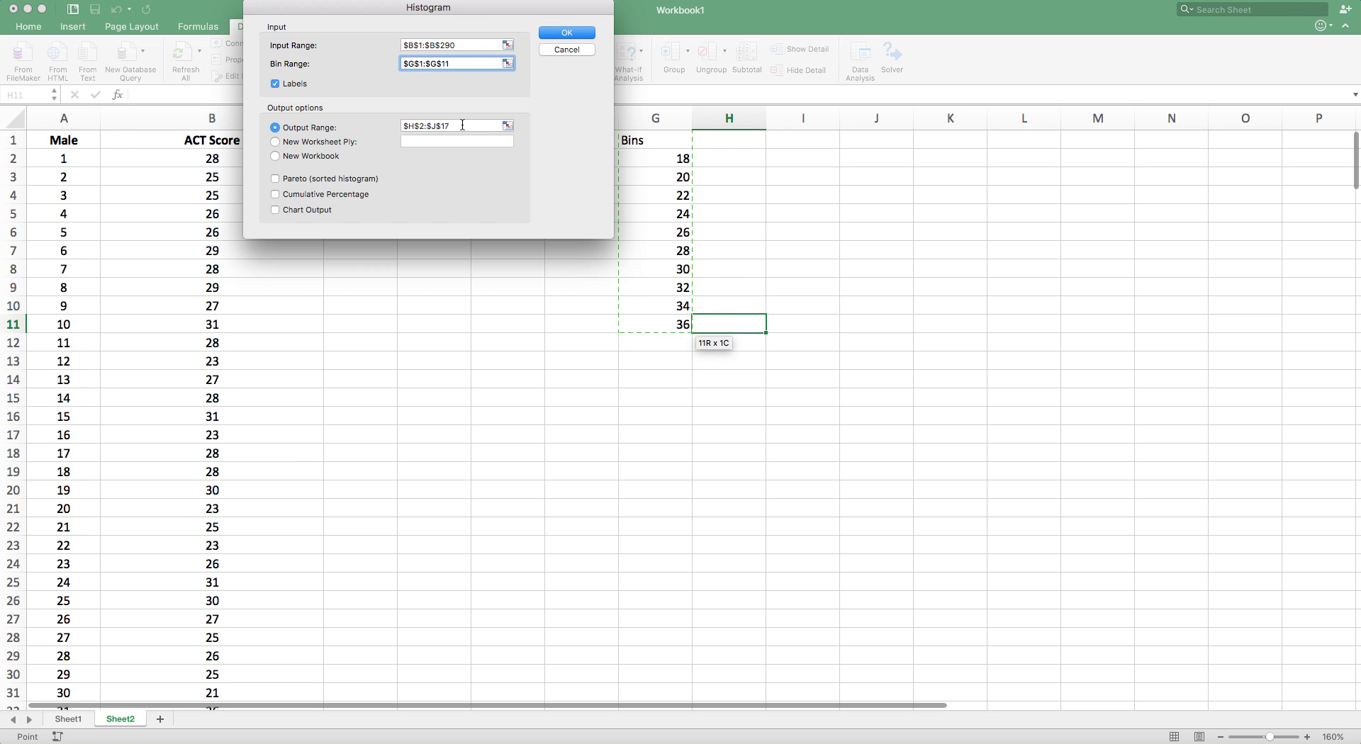
drag(462, 126, 388, 126)
key(BackSpace)
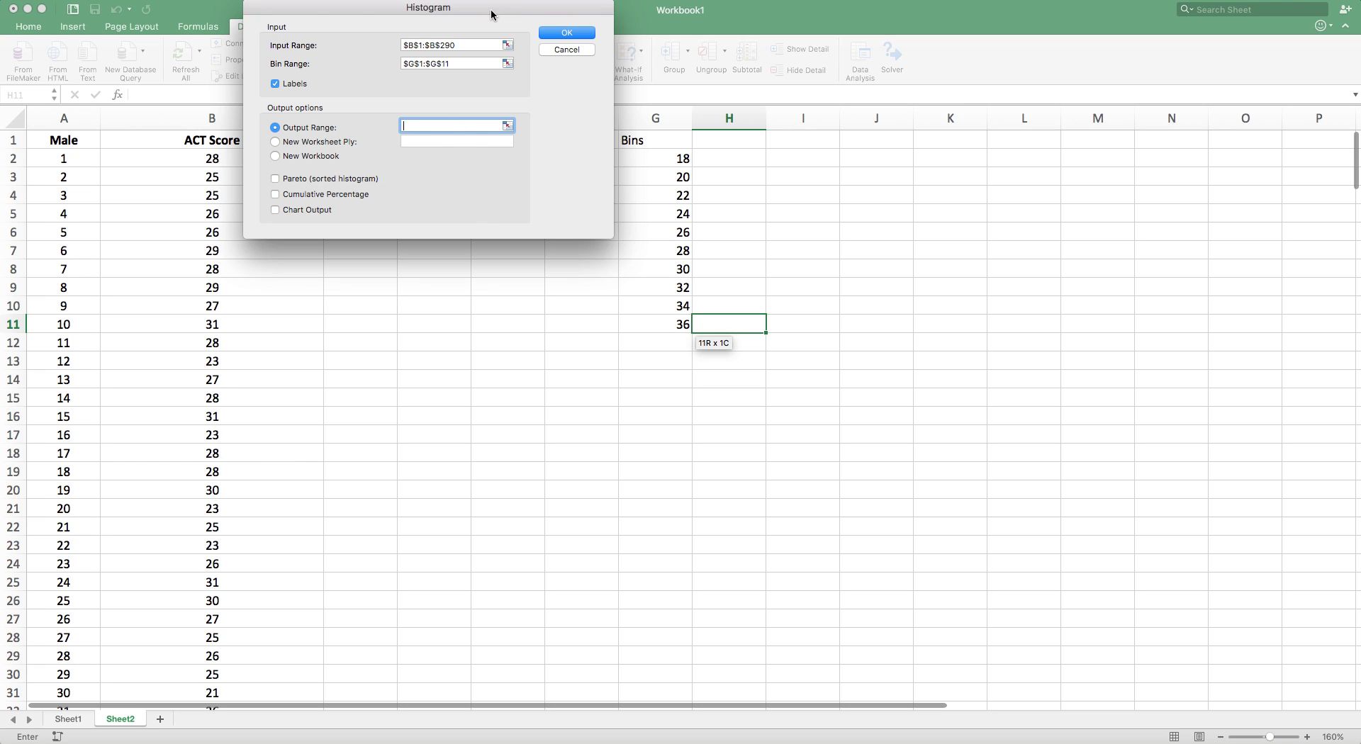
drag(490, 12, 463, 114)
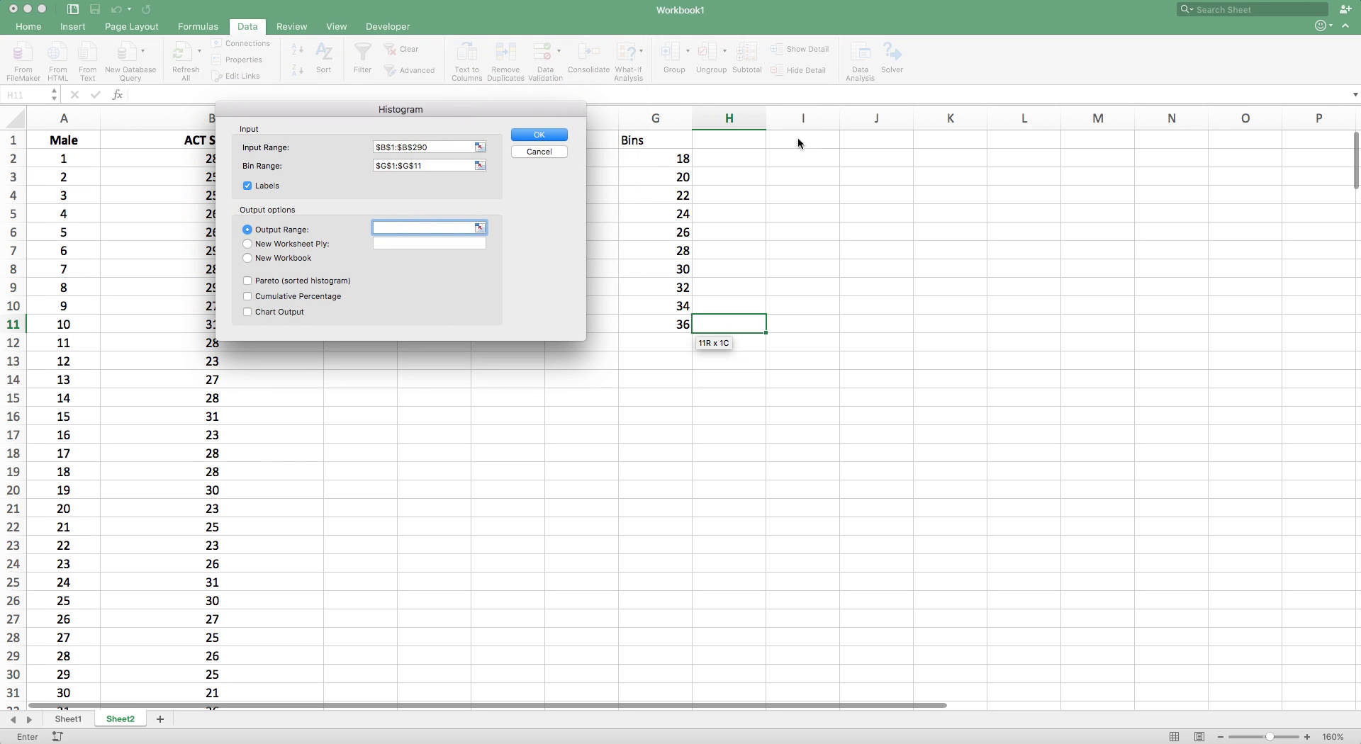
drag(793, 134, 883, 327)
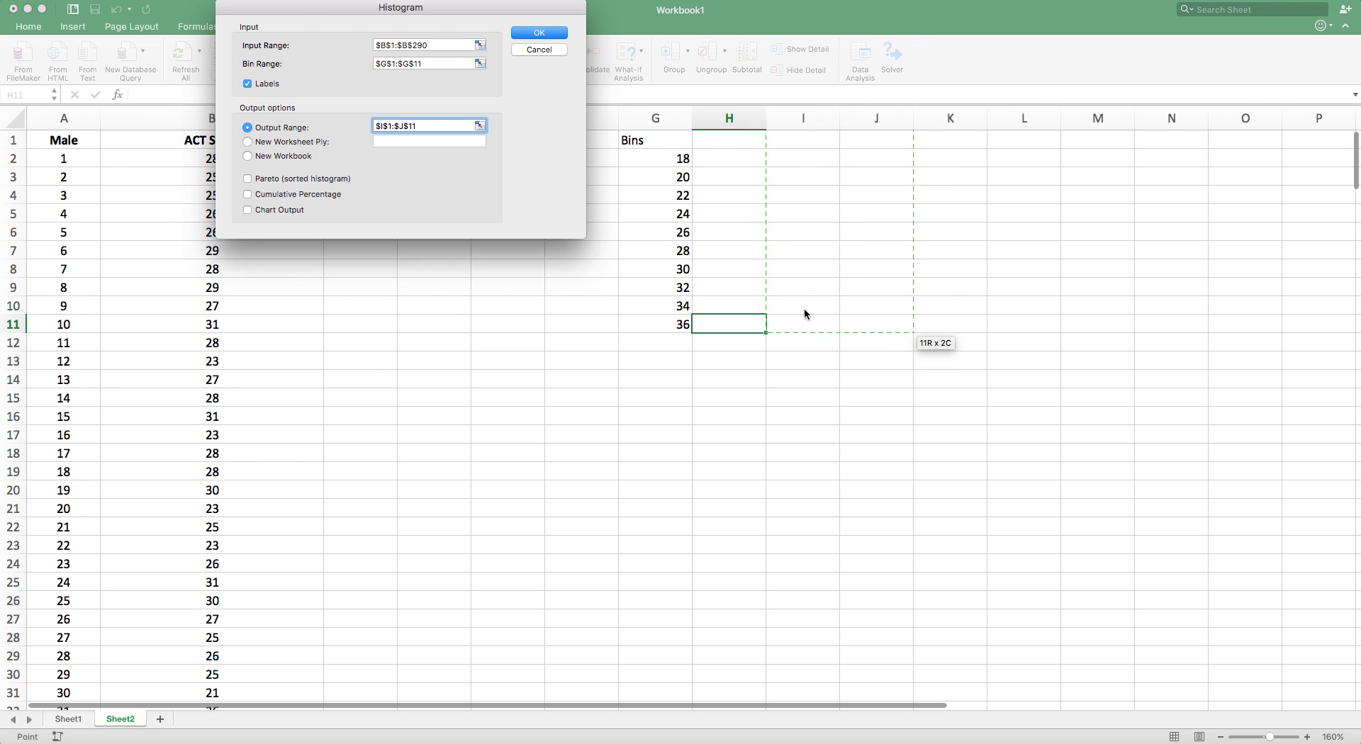
- Generate the frequency table, spot-check counts for bins 18–22, and select counts J2:J11
click(538, 32)
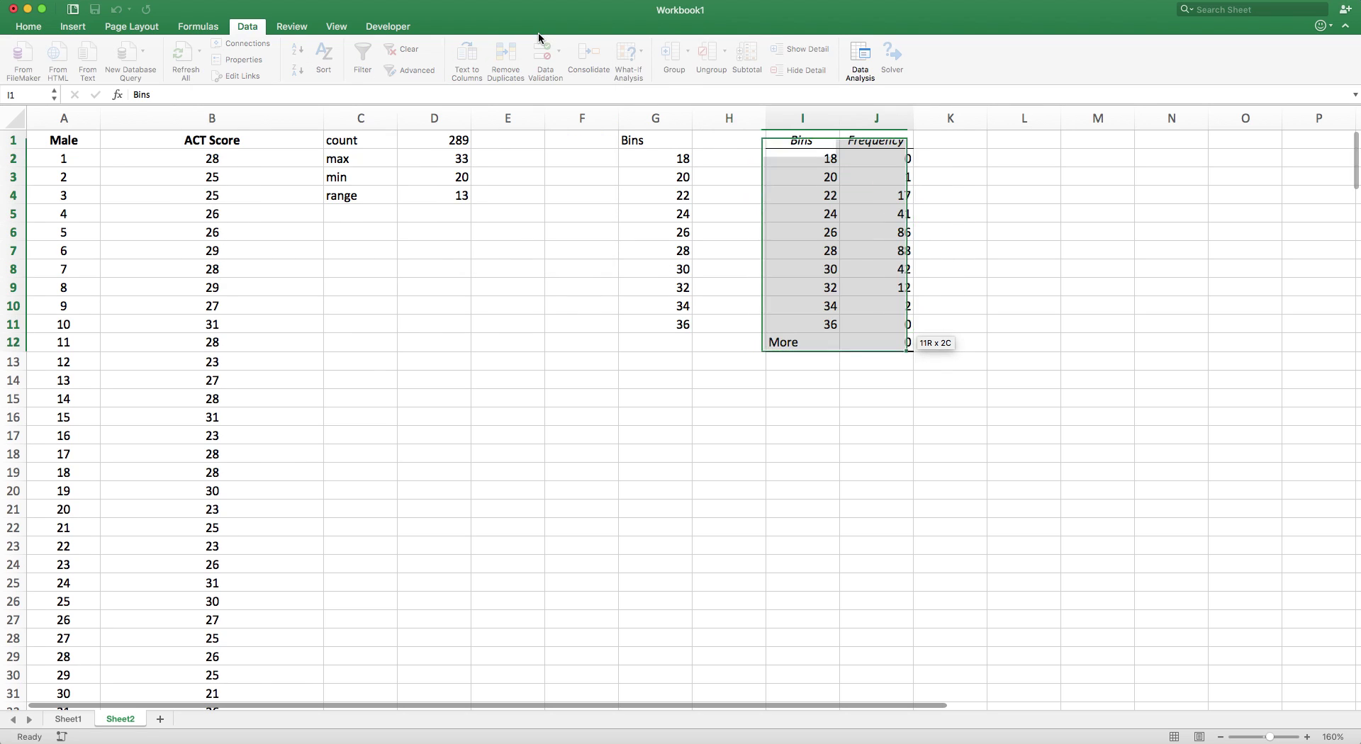
click(799, 182)
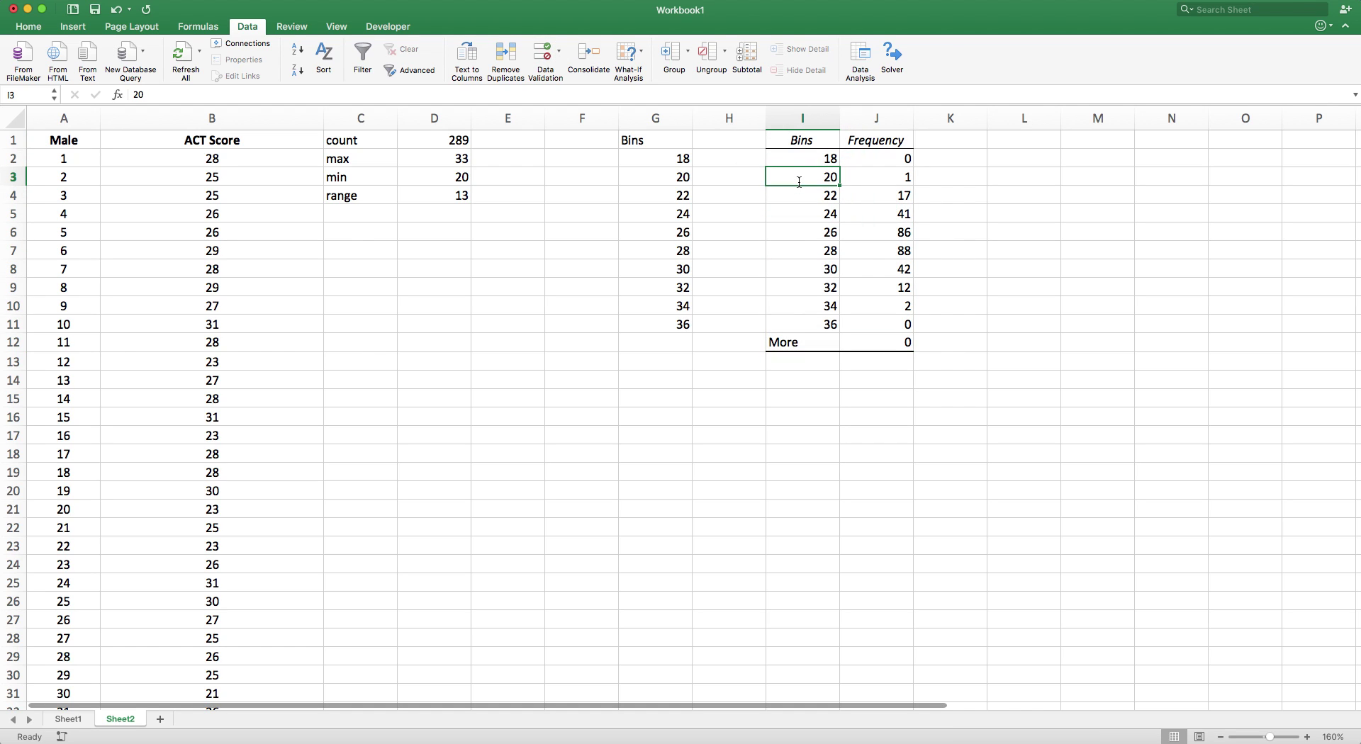
click(872, 159)
click(815, 174)
click(908, 175)
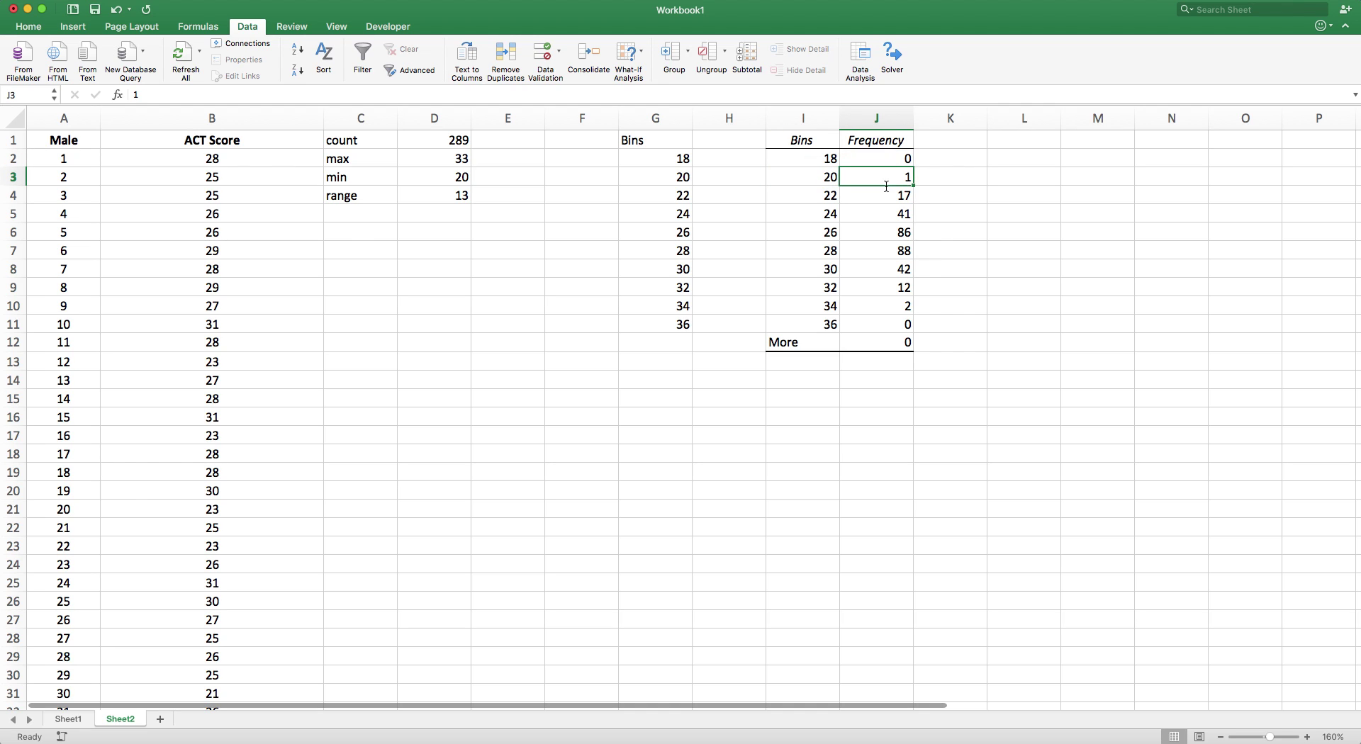
click(827, 199)
click(875, 199)
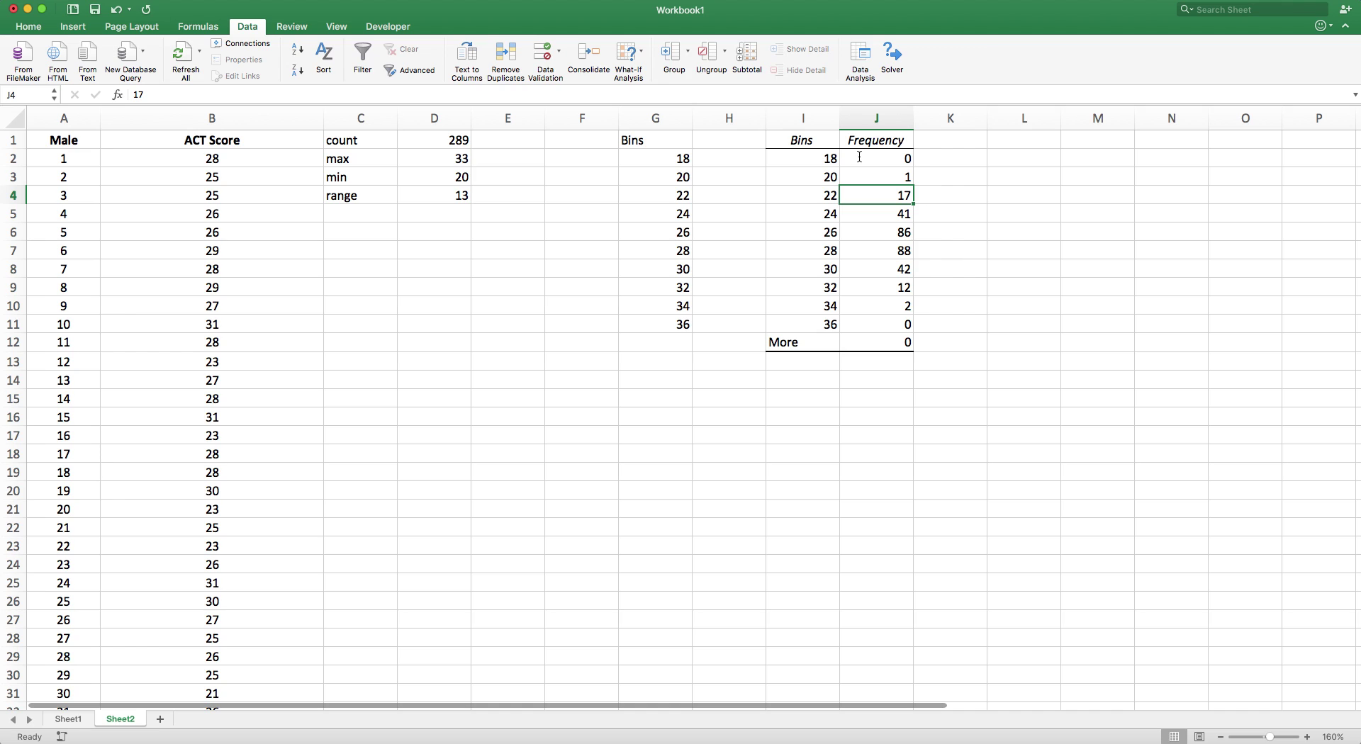
drag(860, 157, 870, 323)
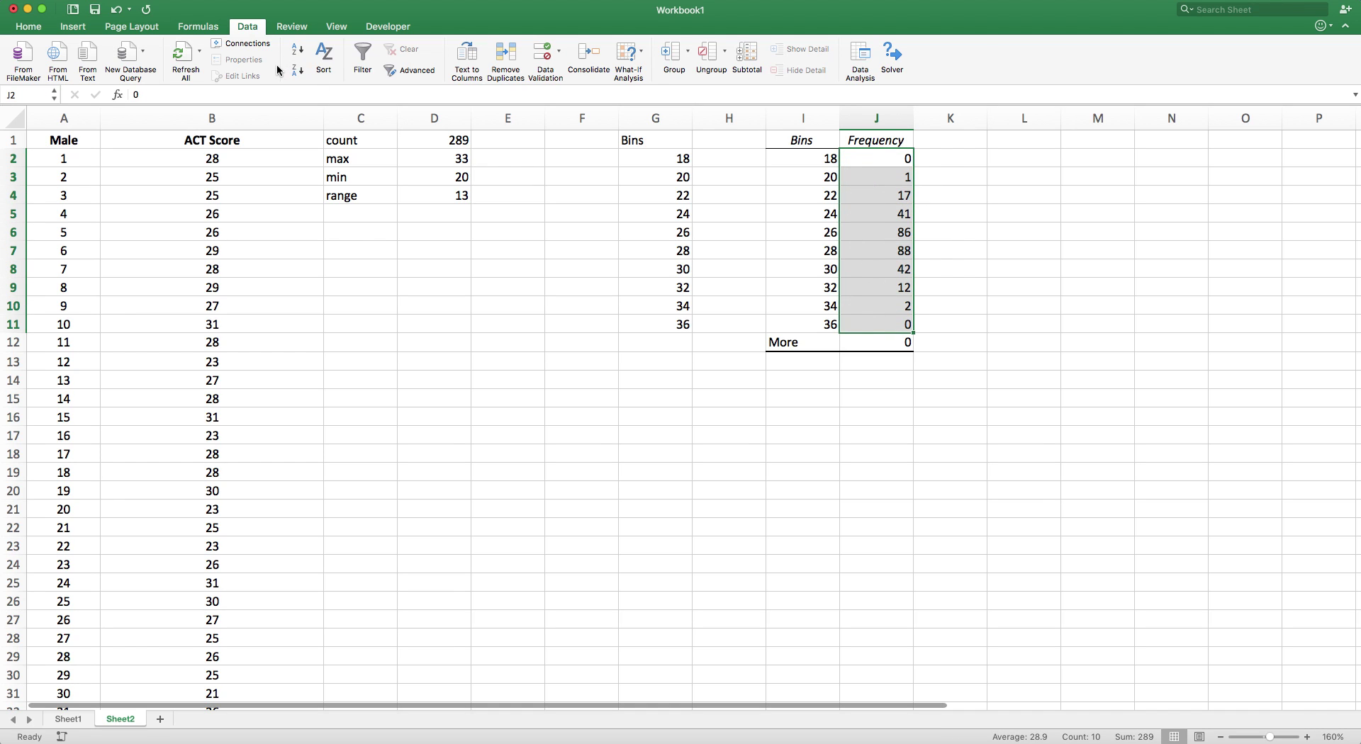
- Insert a Clustered Column chart of the frequencies and place it over columns B to G
click(67, 27)
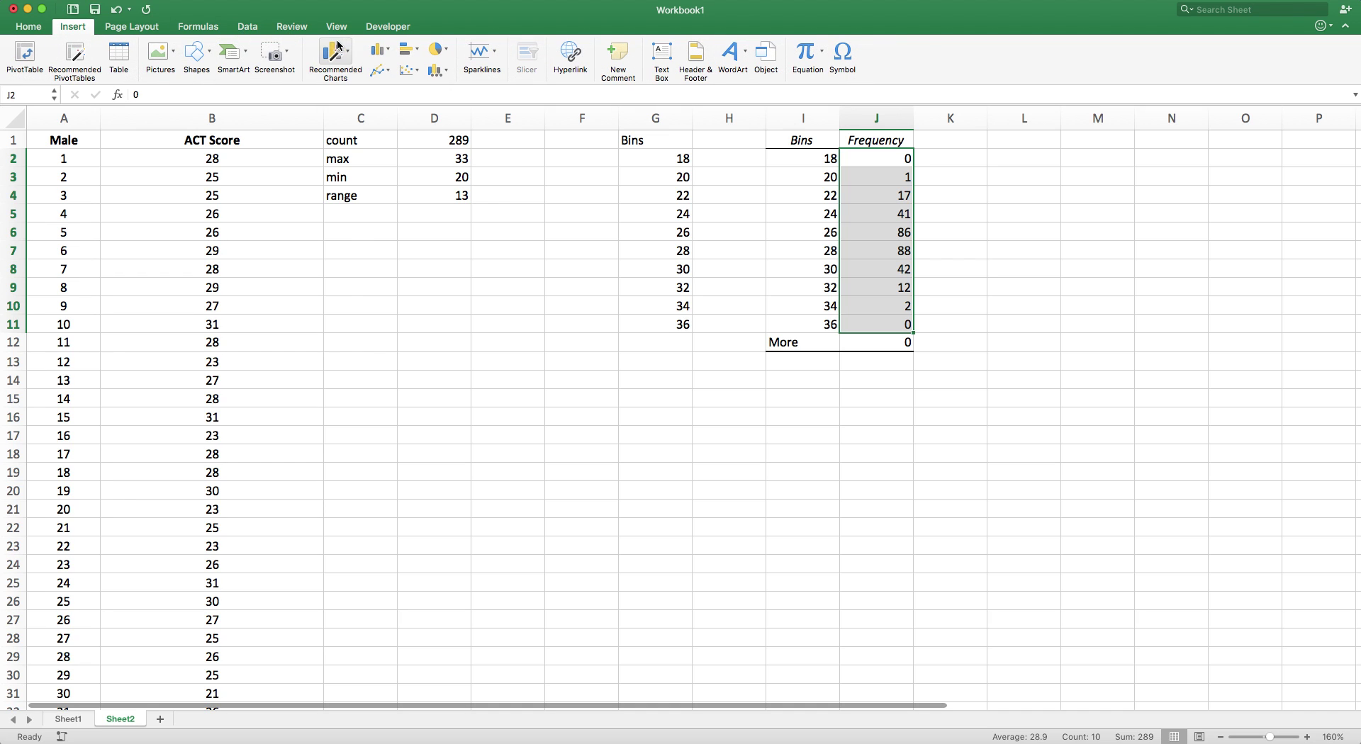
click(377, 50)
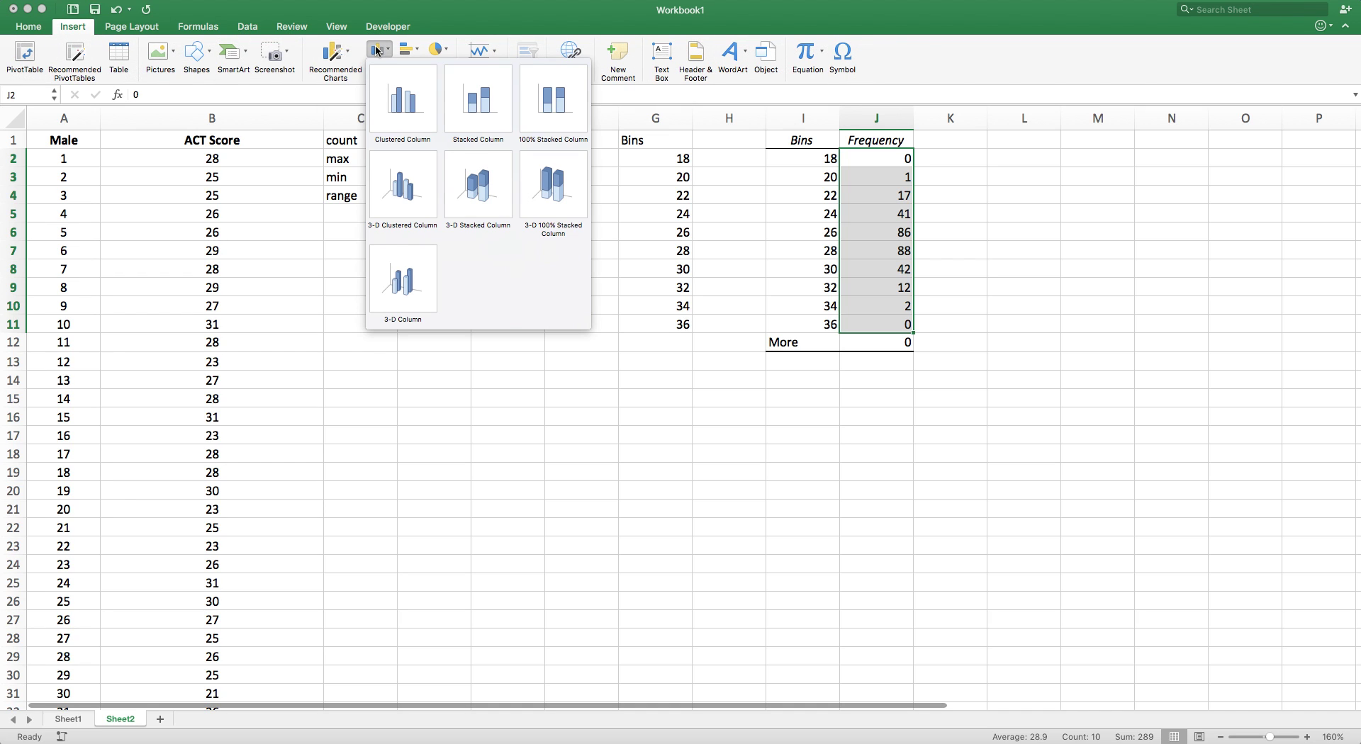
click(388, 91)
drag(598, 335, 268, 252)
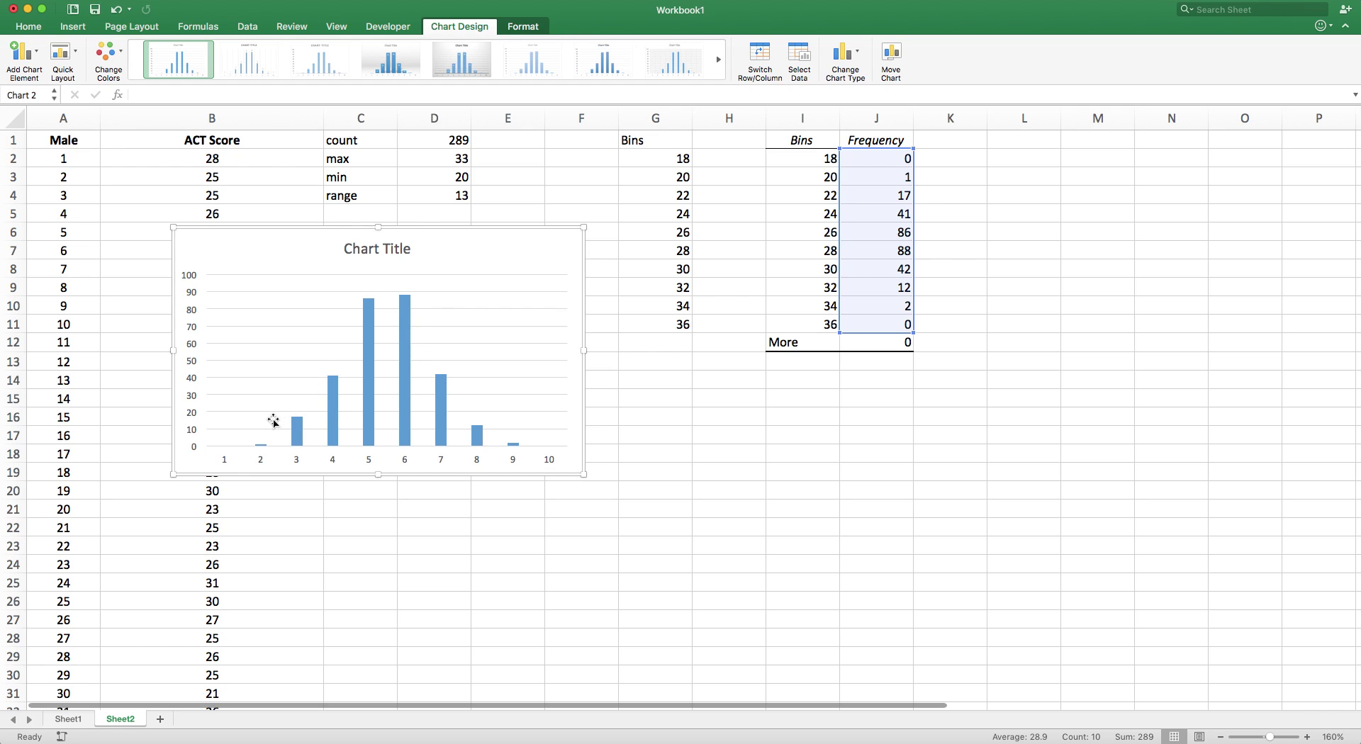
click(407, 462)
- Use the bin values in I2:I11 (18 to 36) as the chart's horizontal axis labels
right_click(407, 463)
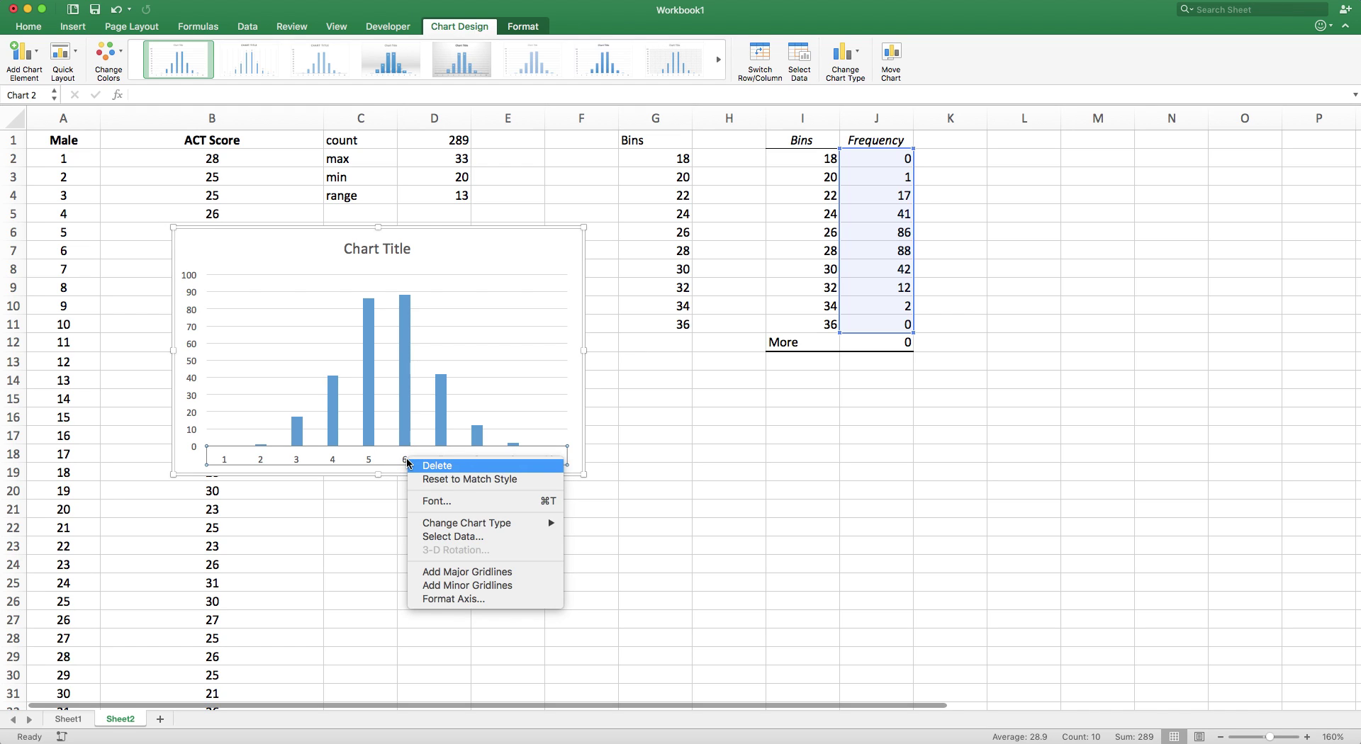
click(426, 536)
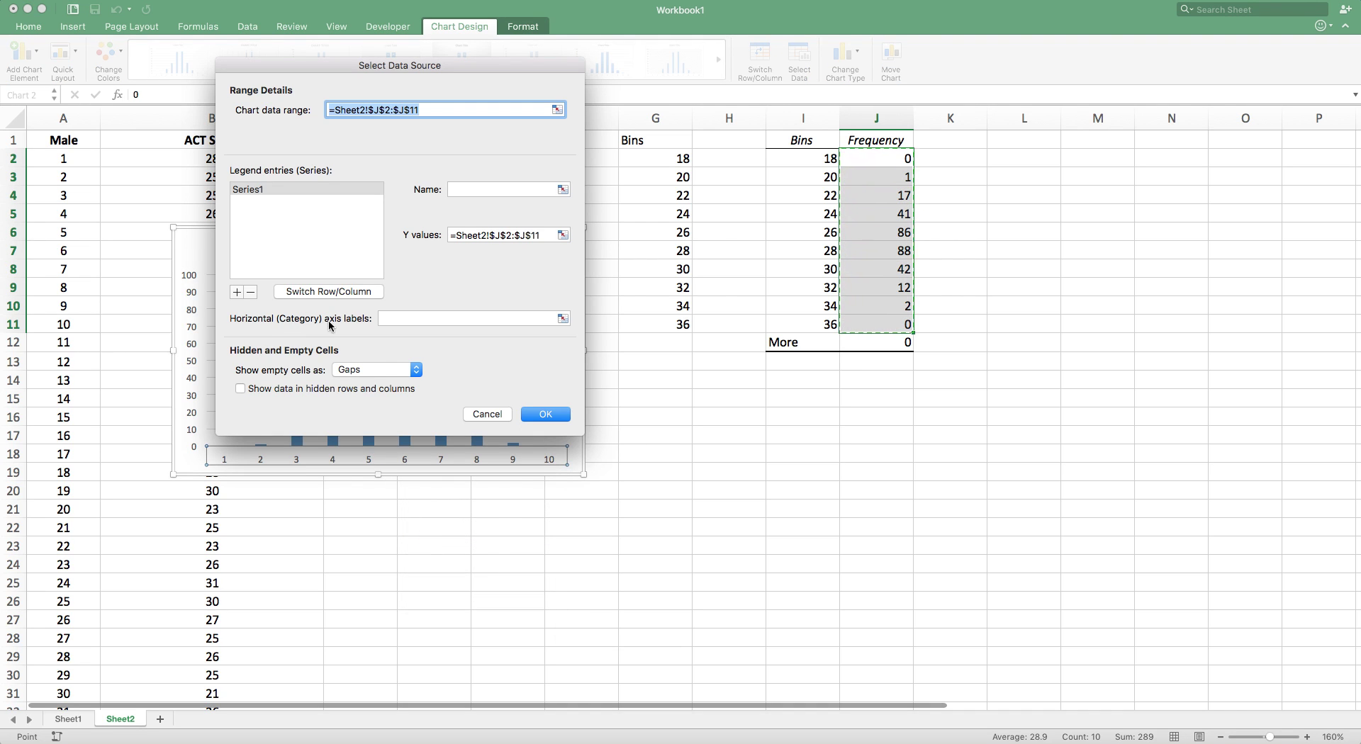
click(389, 317)
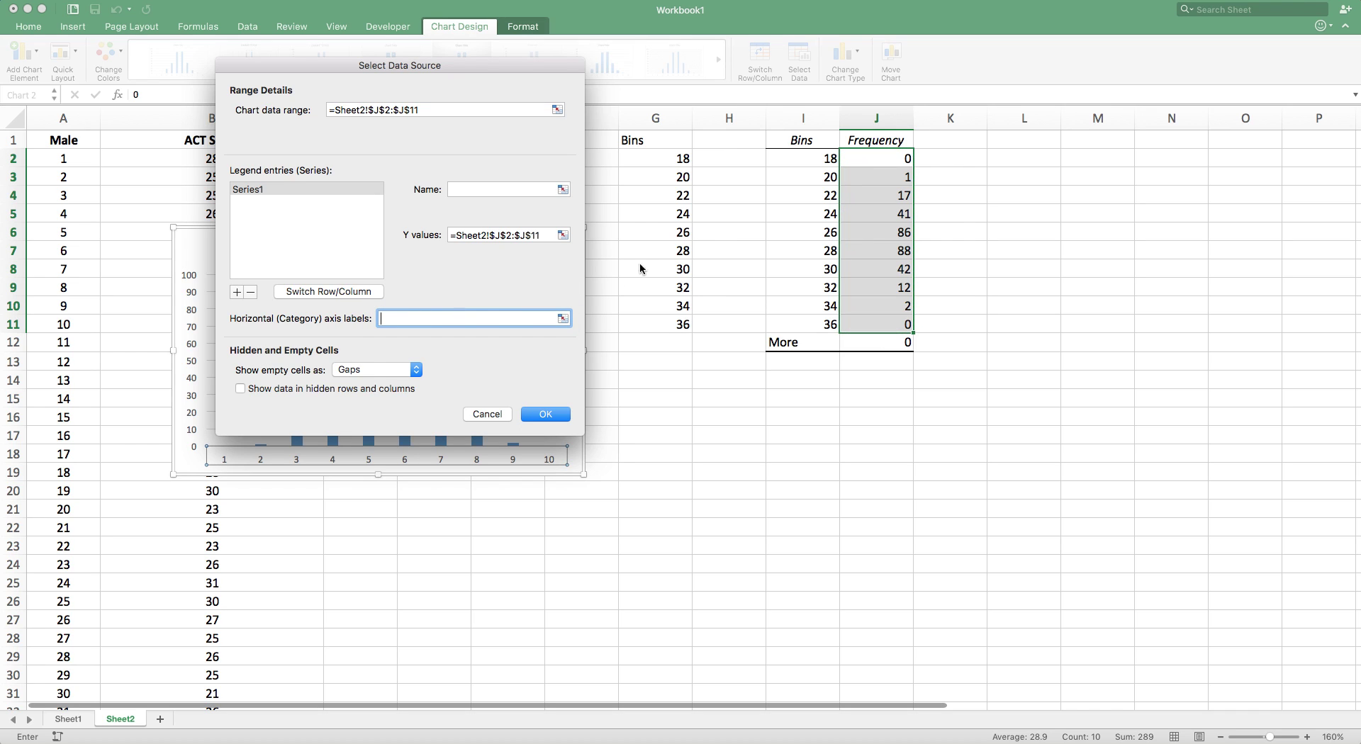
drag(806, 157, 796, 326)
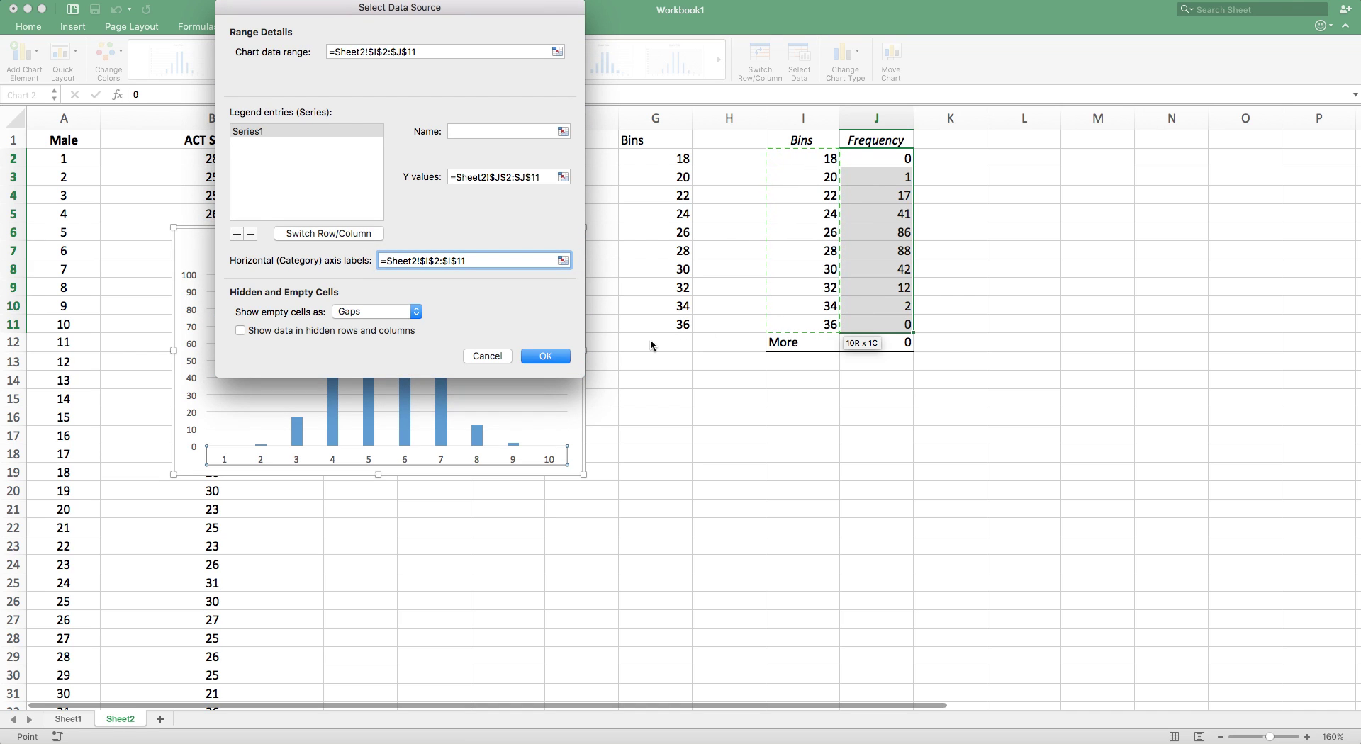
click(560, 360)
- Set the bar series gap width to 0% so the histogram columns touch
click(228, 459)
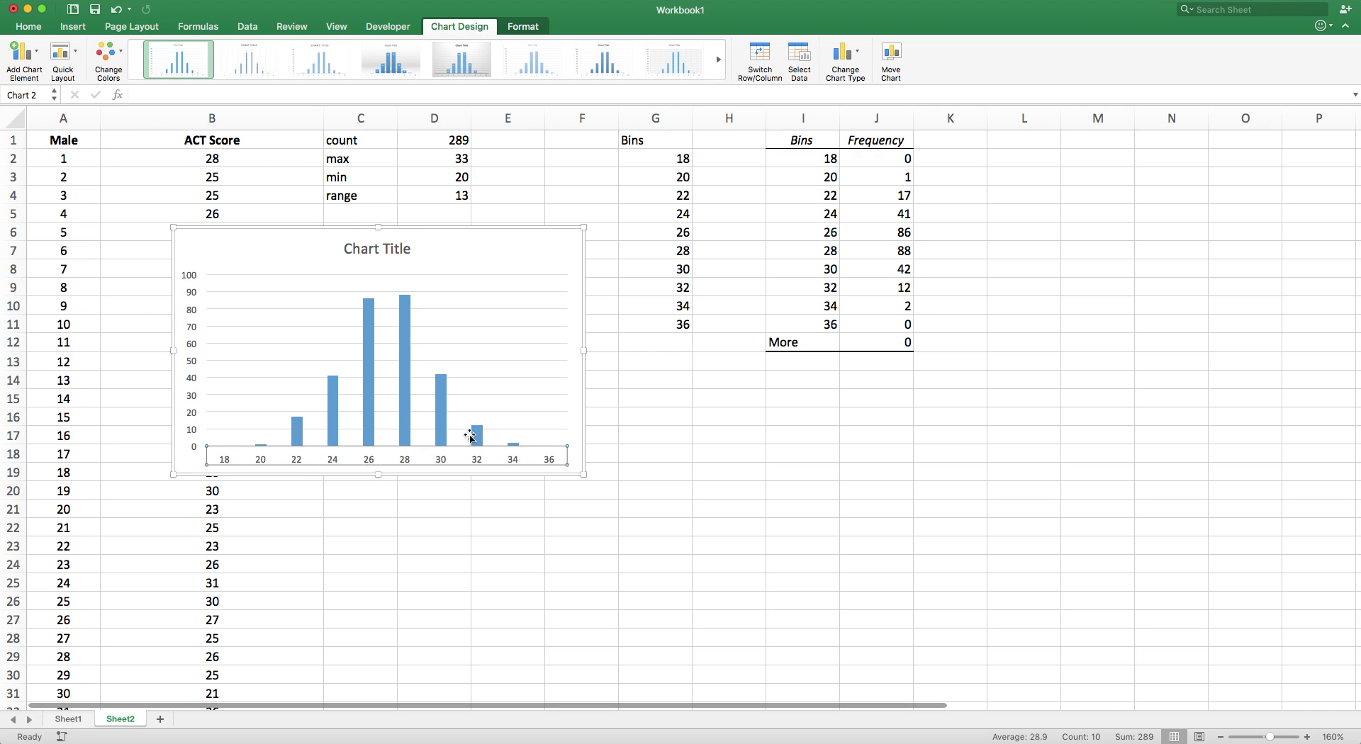
click(404, 342)
double_click(403, 342)
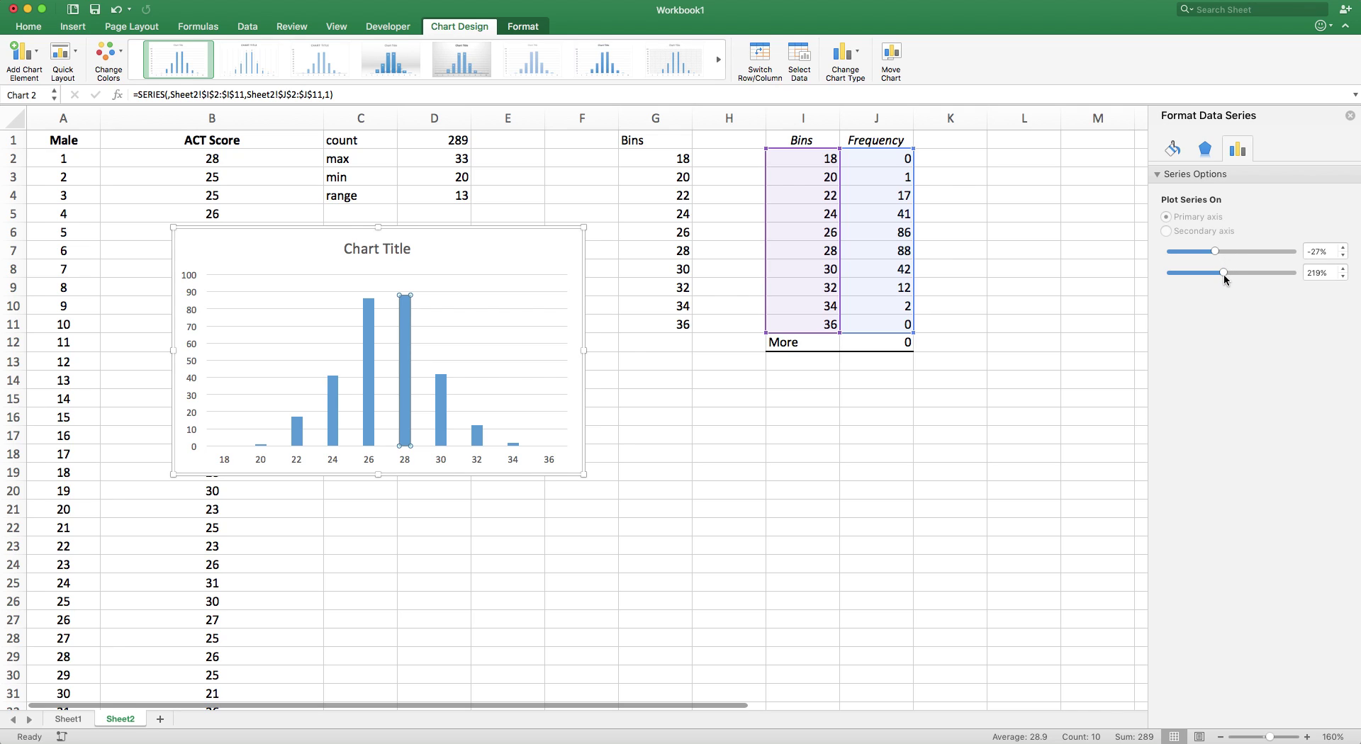
drag(1223, 272, 1168, 272)
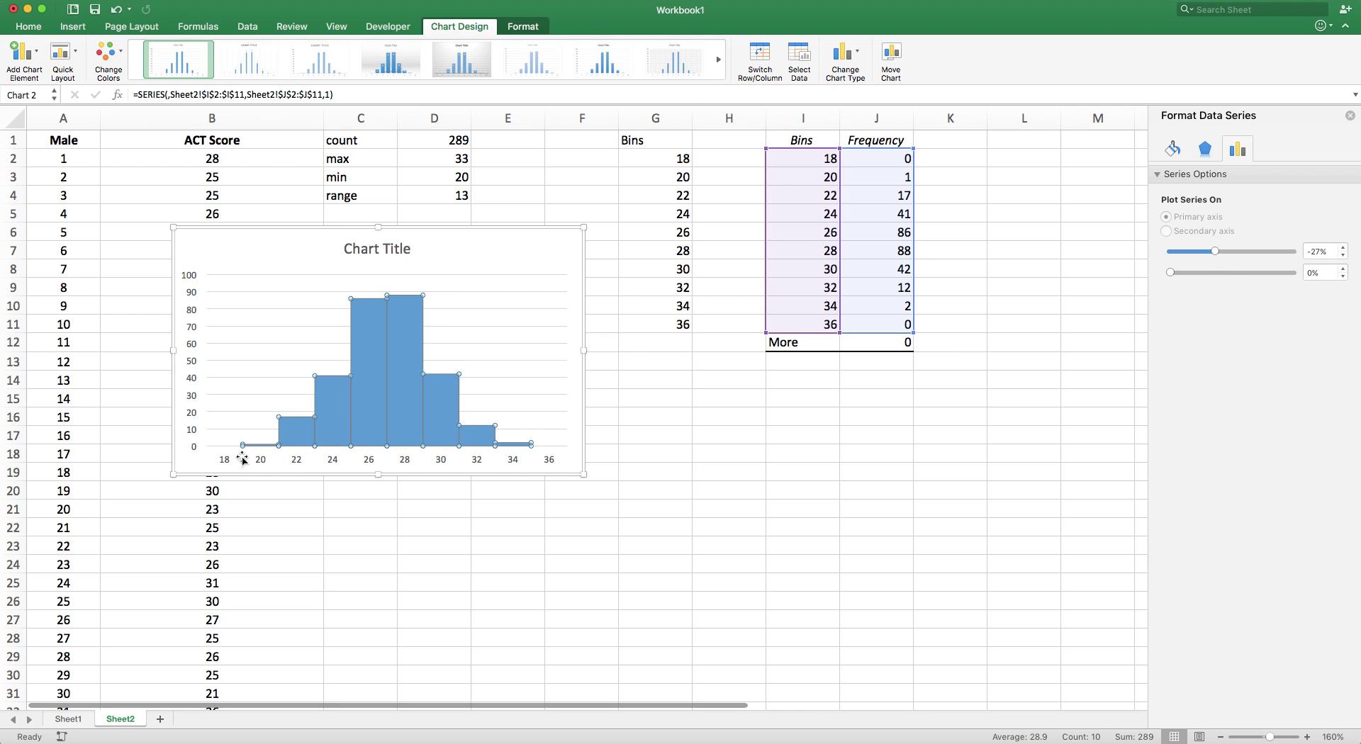
click(240, 433)
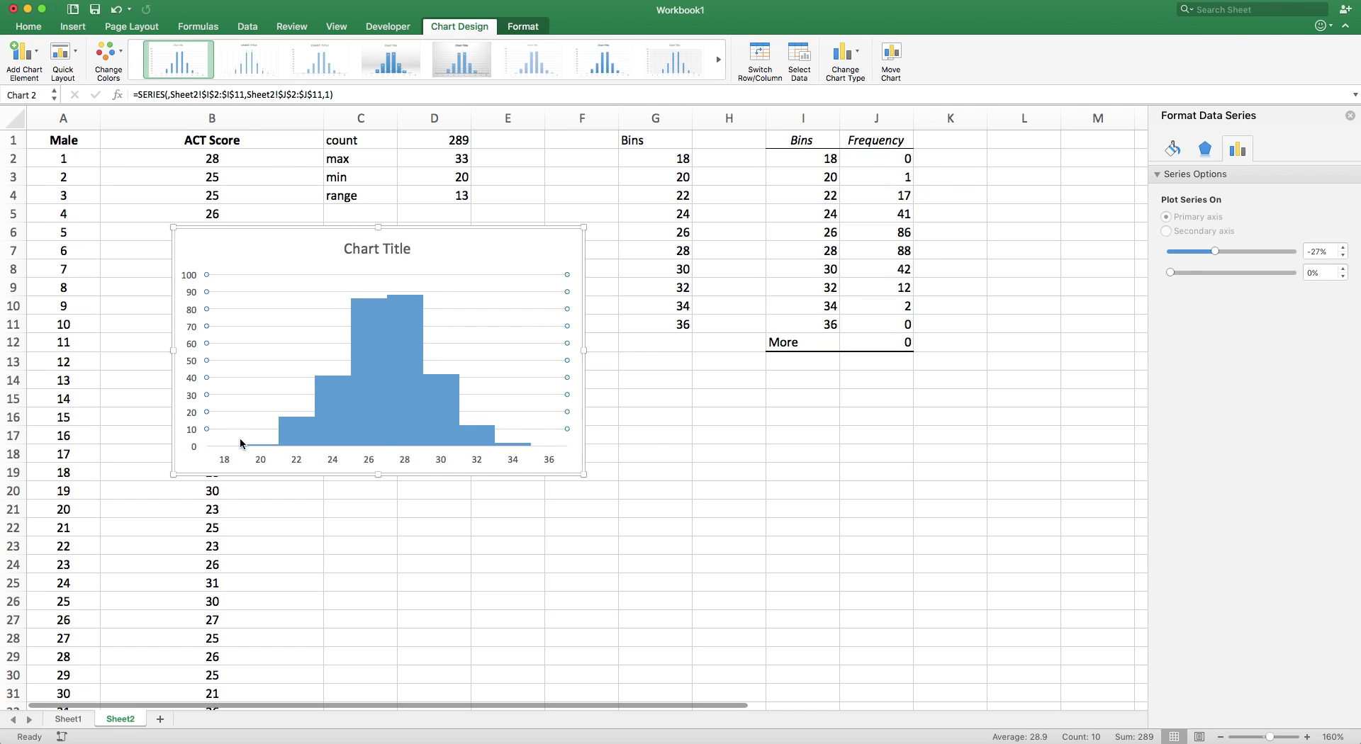
click(248, 448)
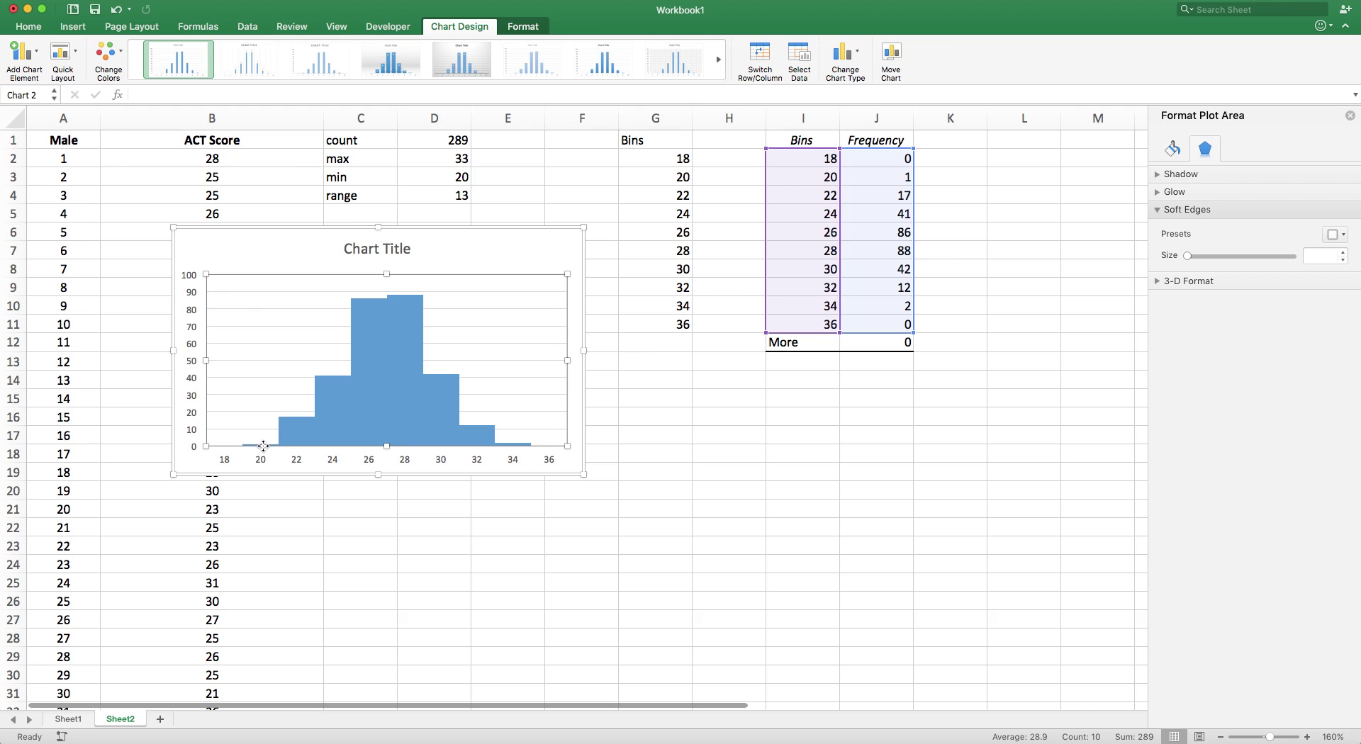
- Give the histogram bars a solid black outline of 0.75 pt
click(397, 364)
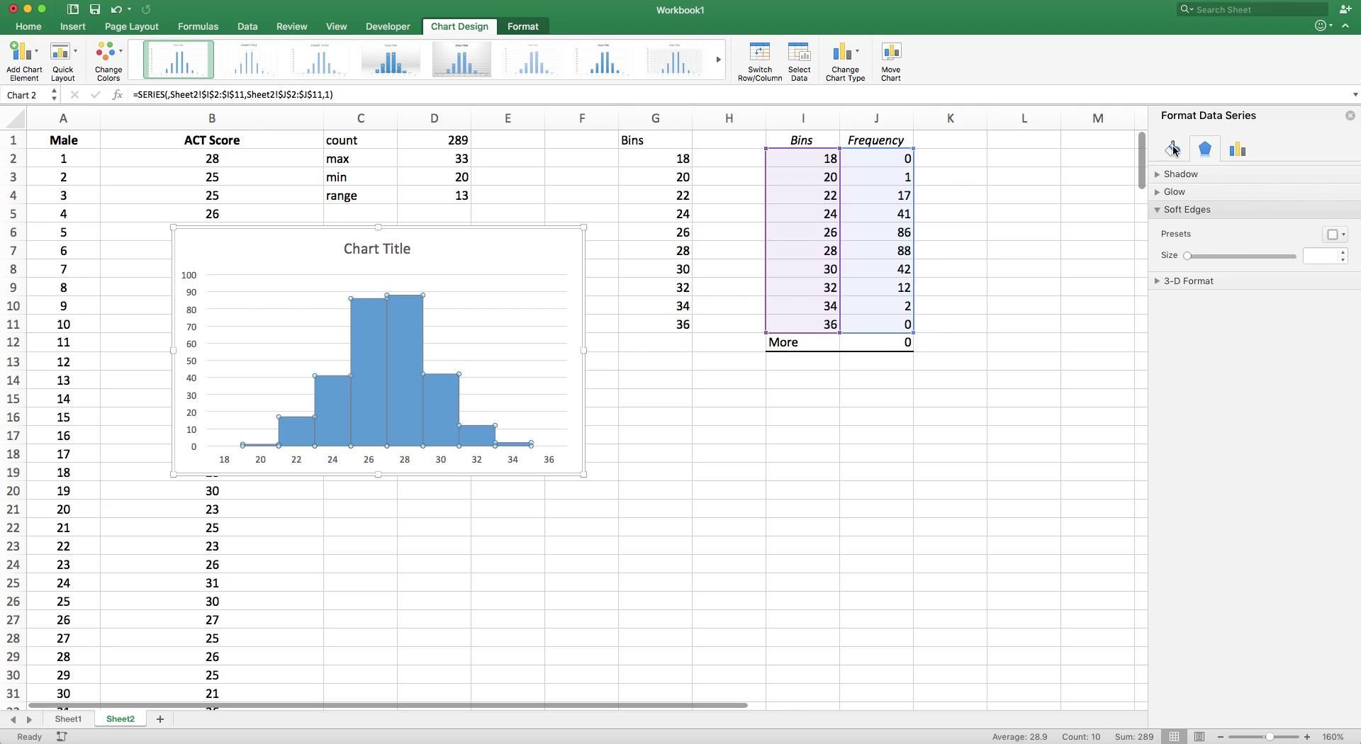
click(1174, 150)
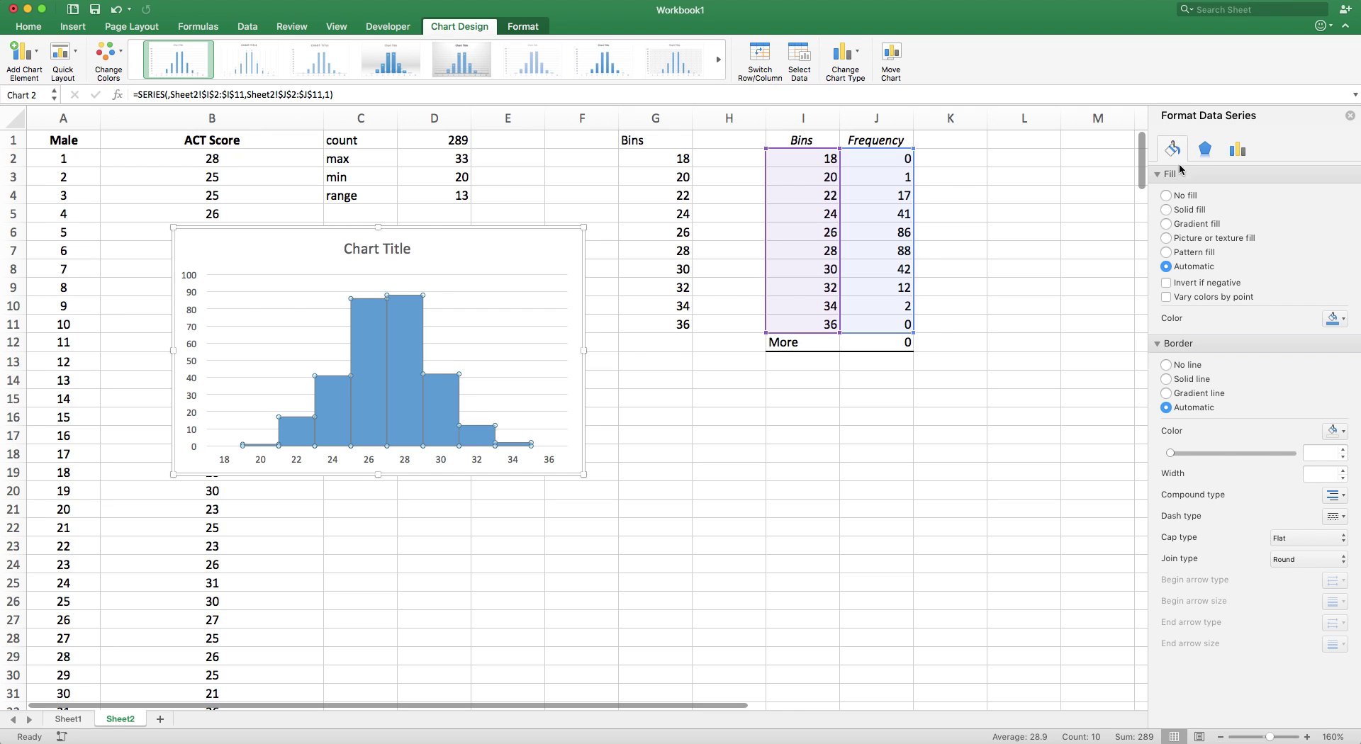
click(1183, 380)
click(1337, 433)
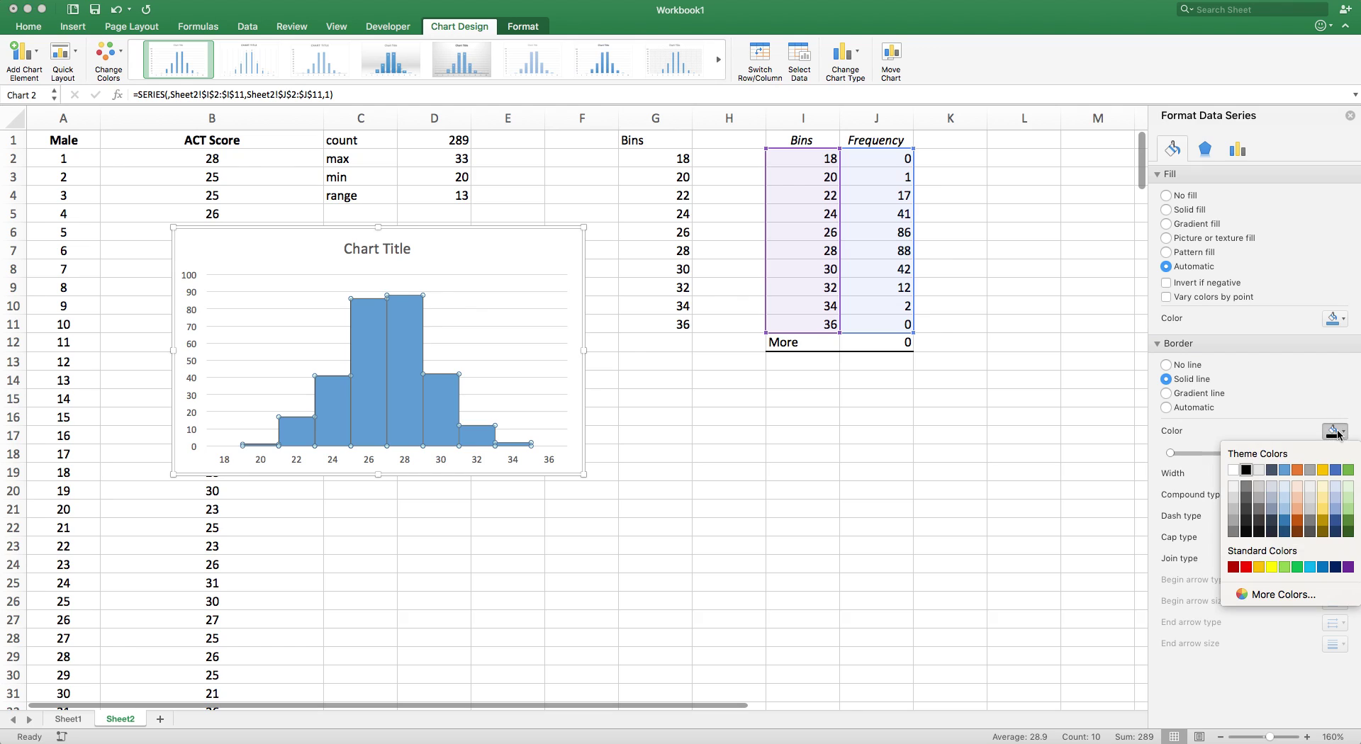
click(1246, 470)
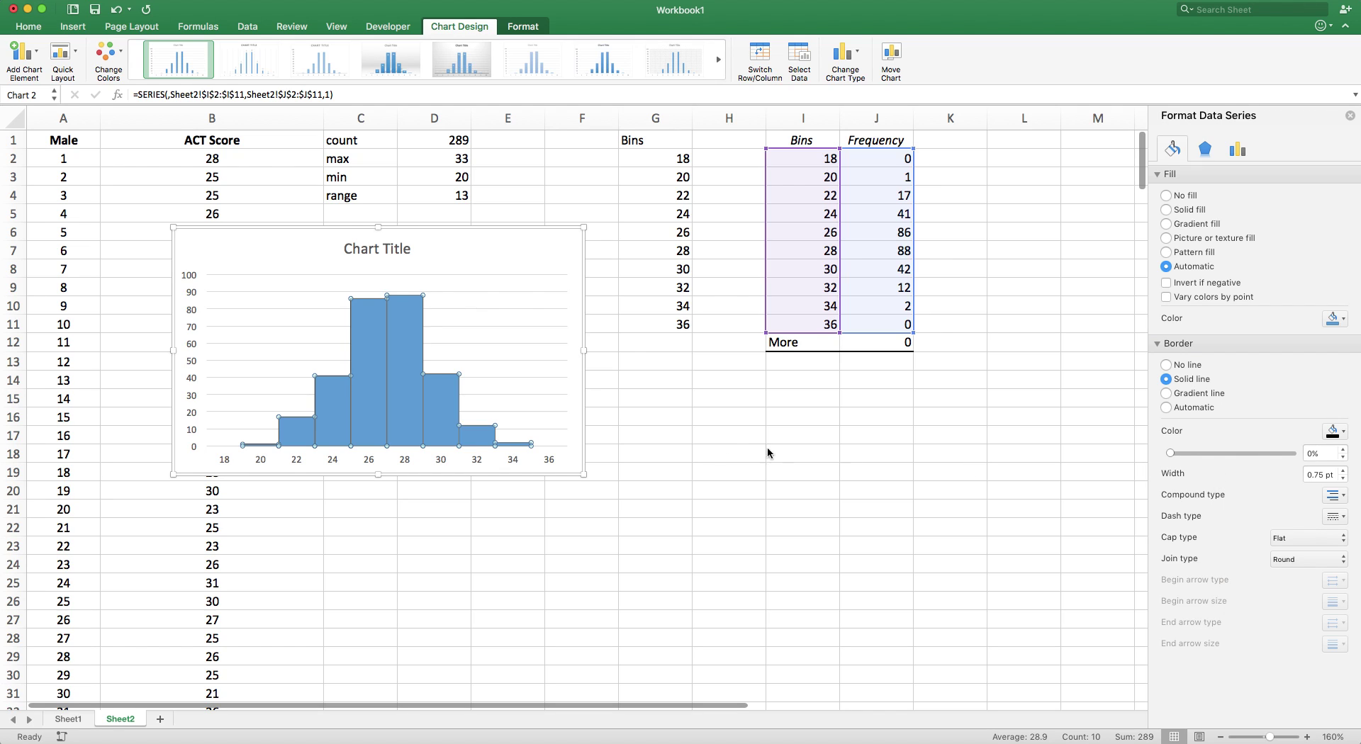
click(519, 428)
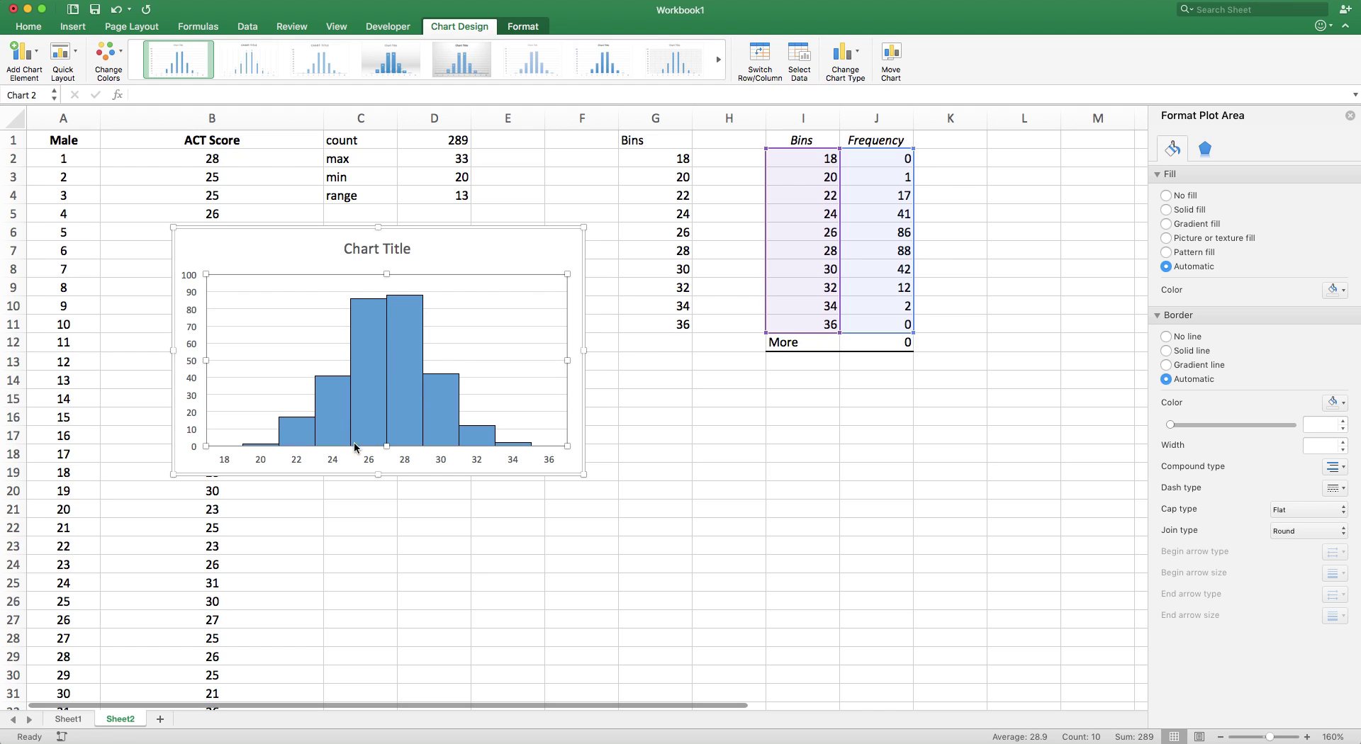
- Replace the 'Chart Title' placeholder with 'Histogram of ACT Scores (Men)'
click(368, 249)
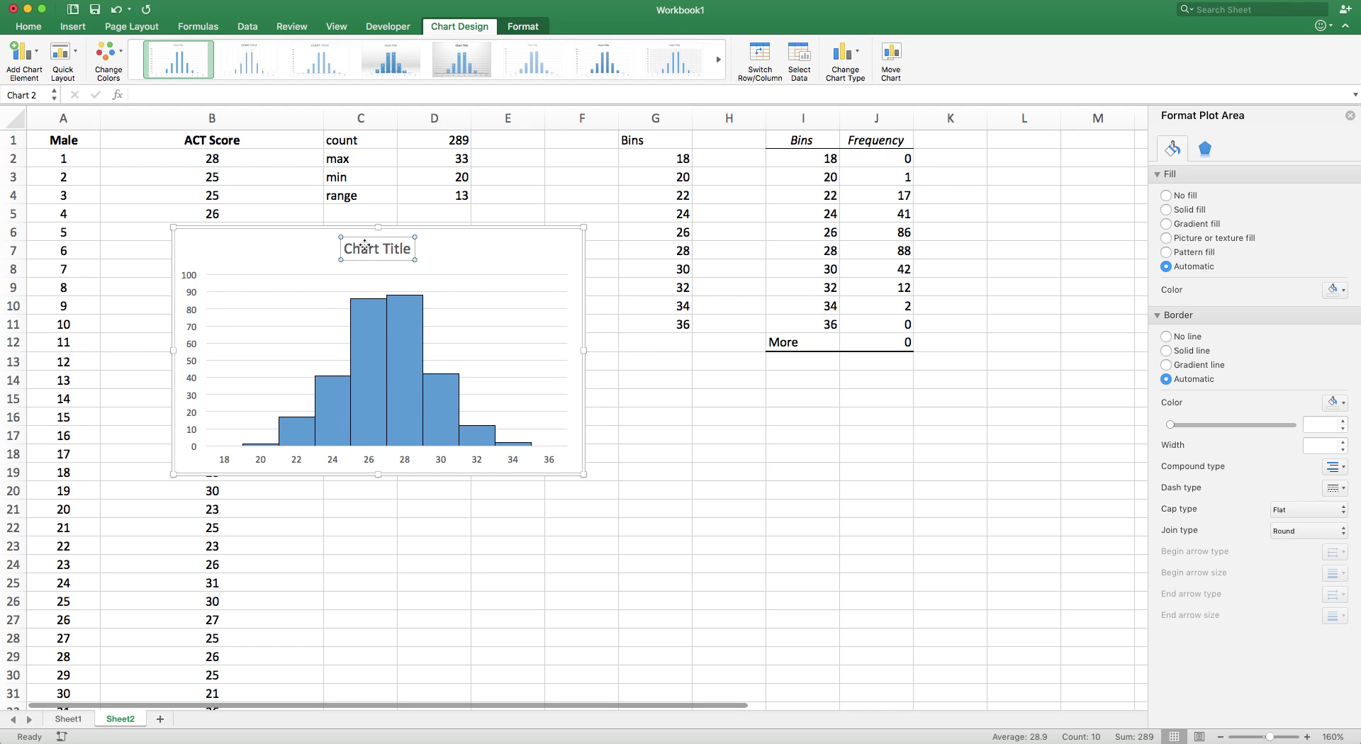
double_click(368, 250)
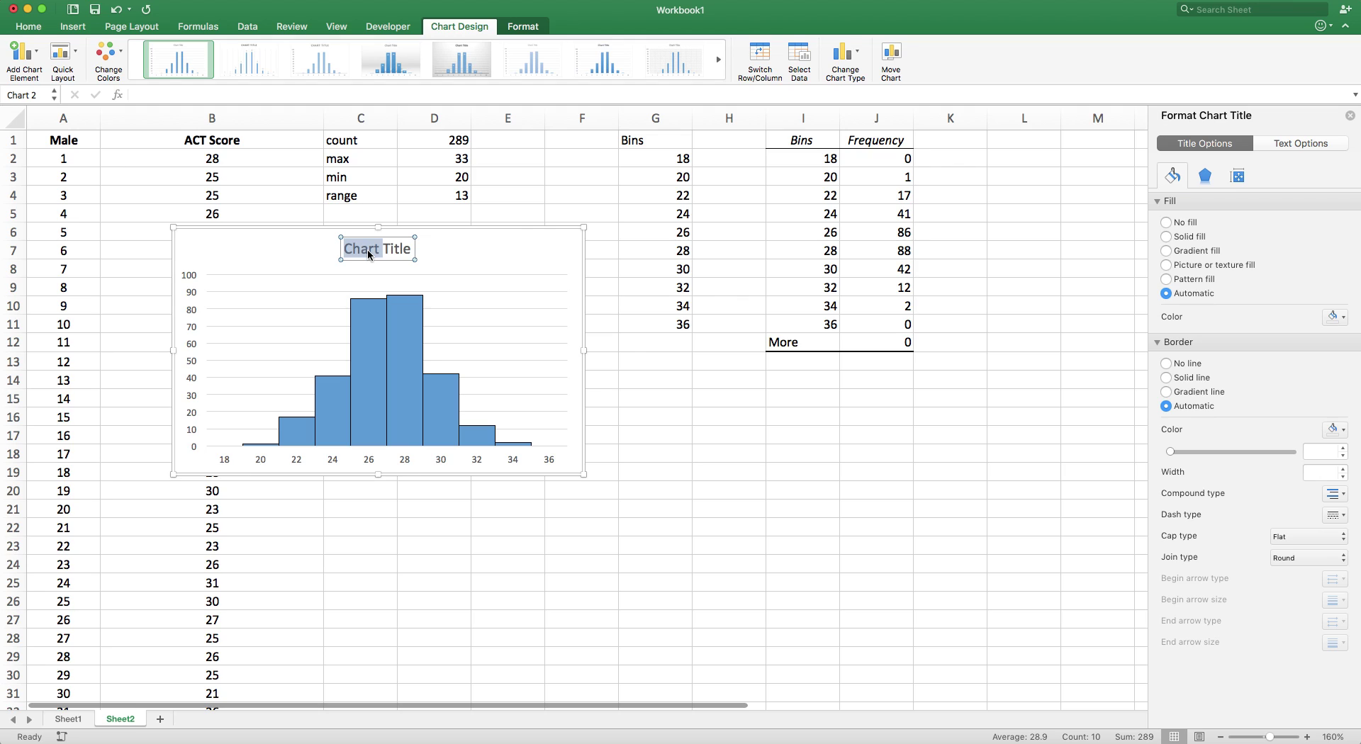
triple_click(368, 250)
text(History)
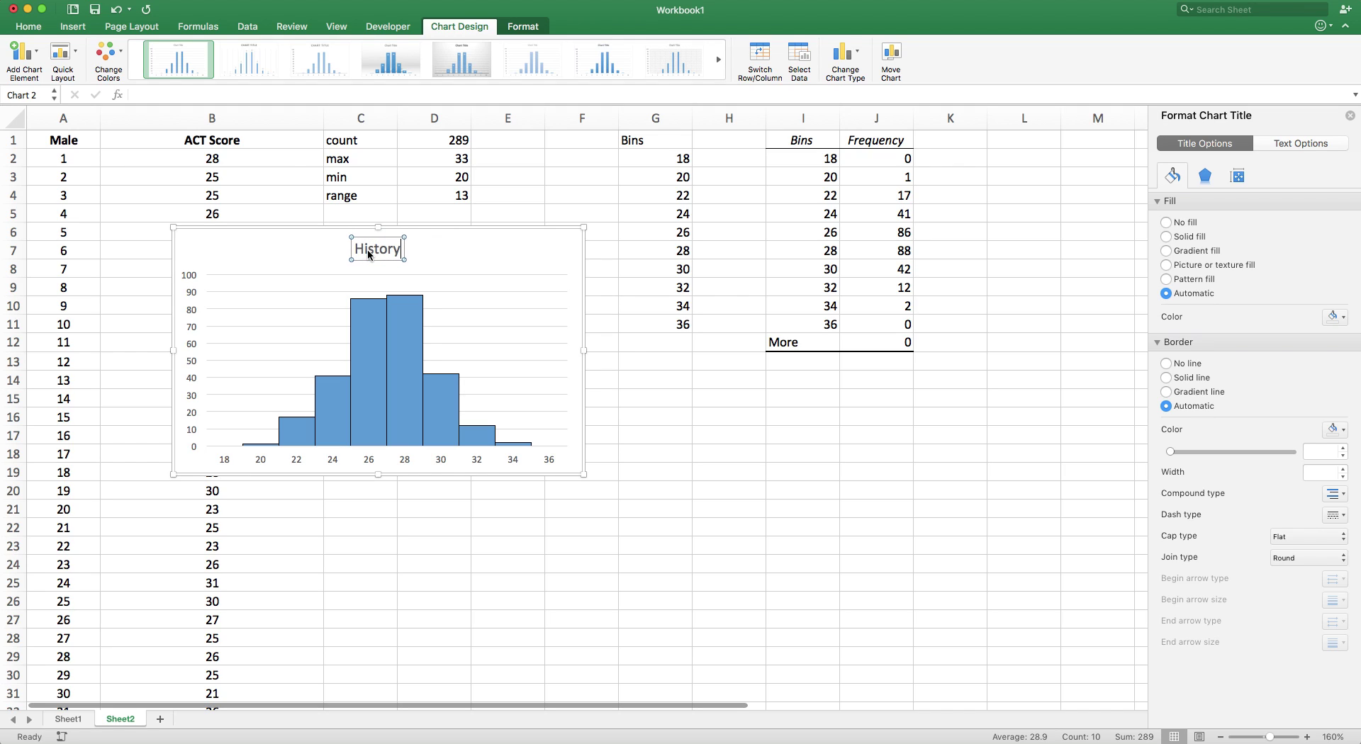
text(gram of ACT)
text( Scores)
text( (MEn)
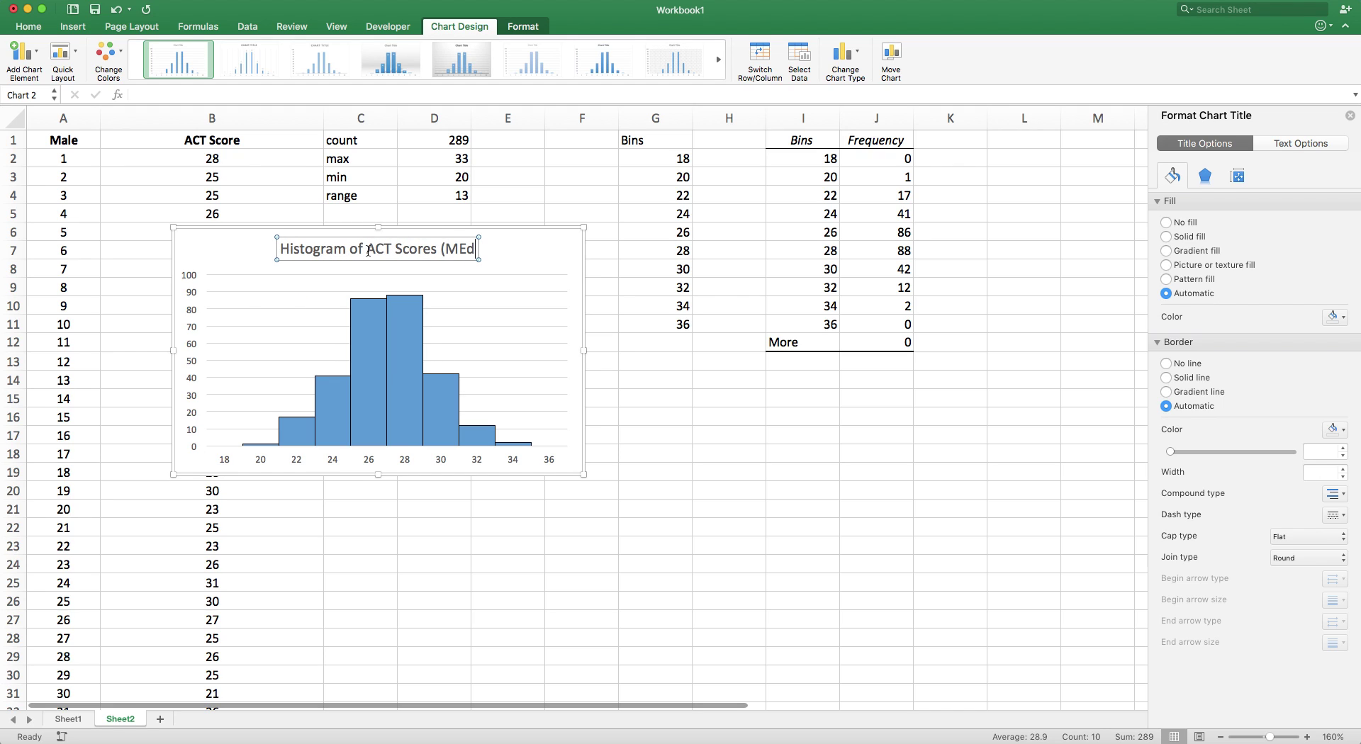
key(BackSpace)
key(BackSpace)
text(en))
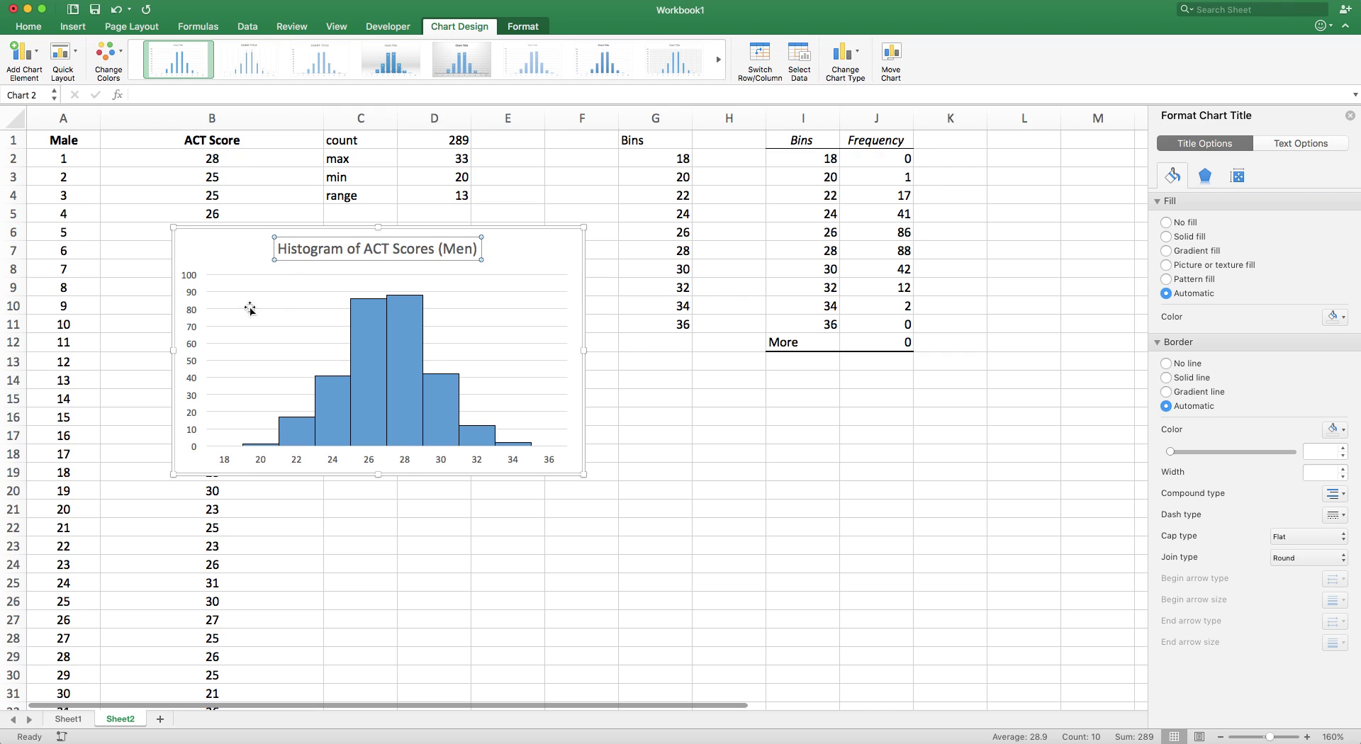
click(188, 349)
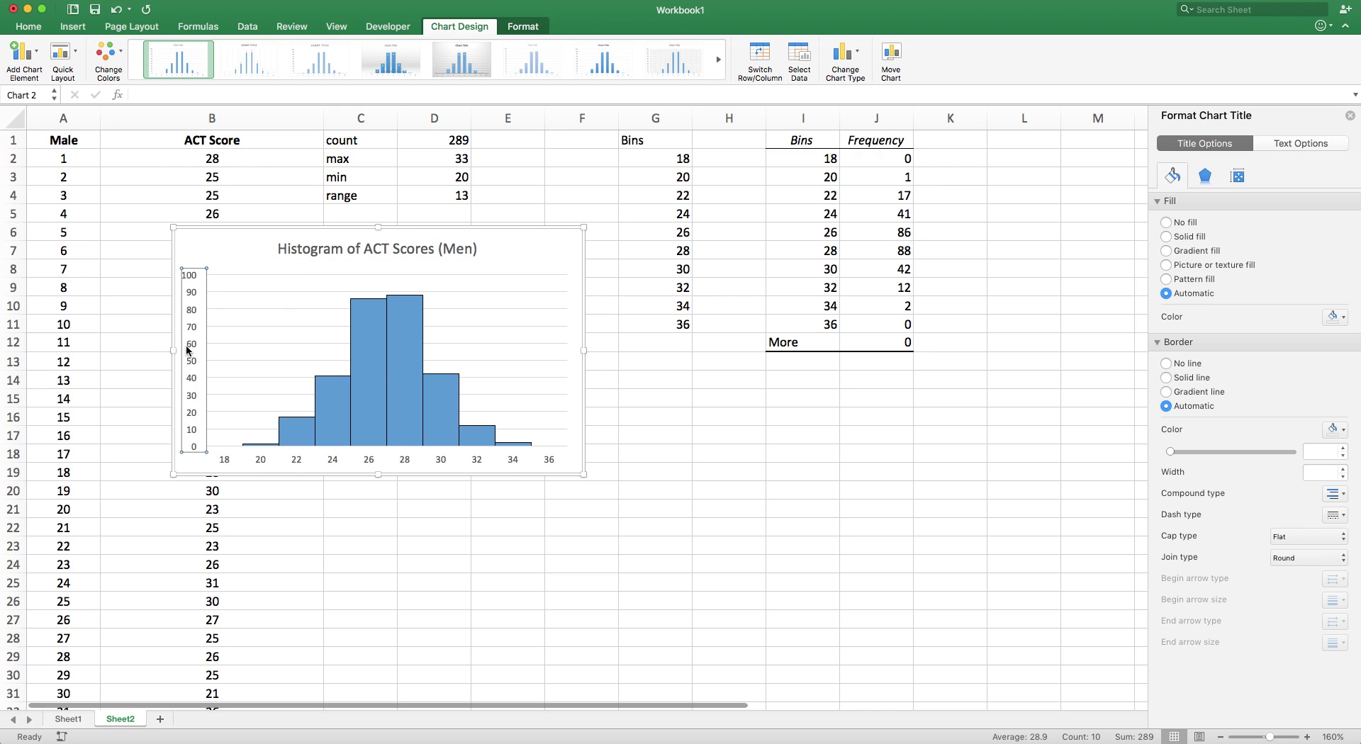
- Add a primary vertical axis title reading 'Frequency'
click(34, 62)
mouse_move(49, 97)
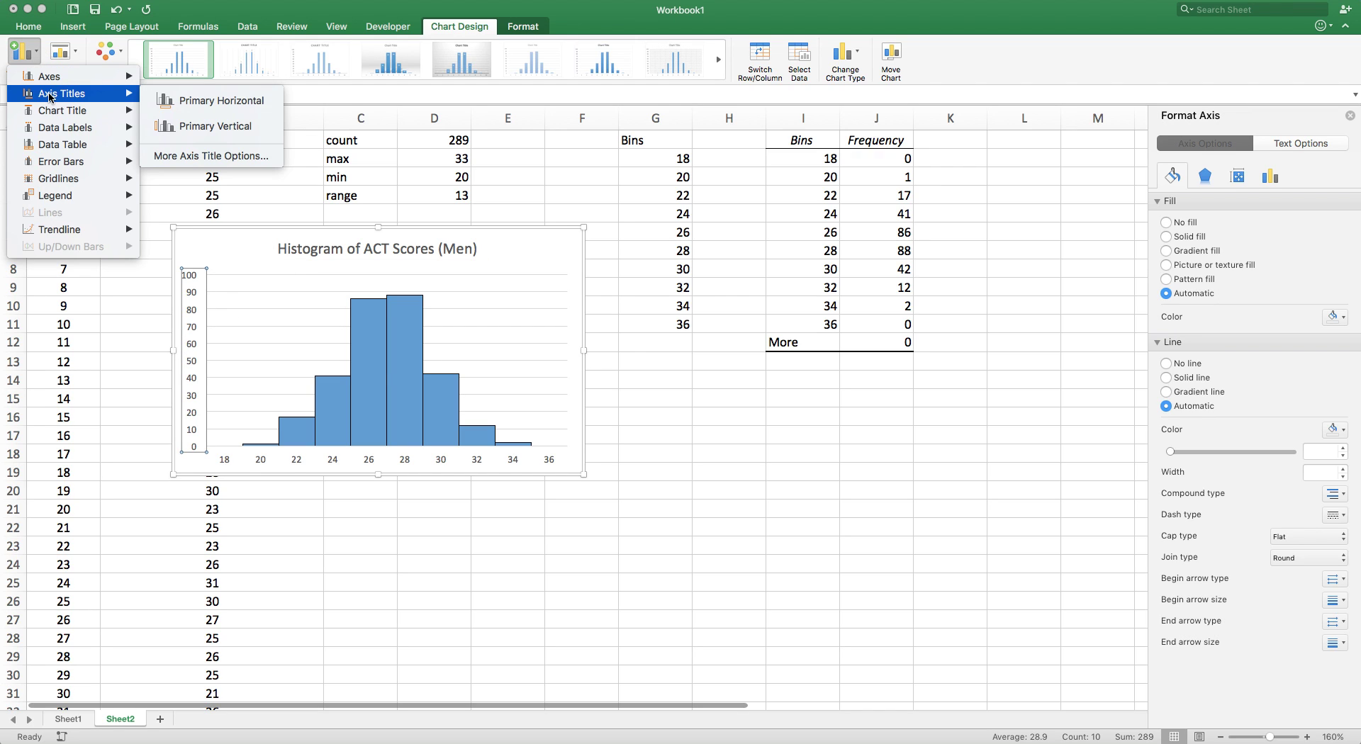
click(161, 126)
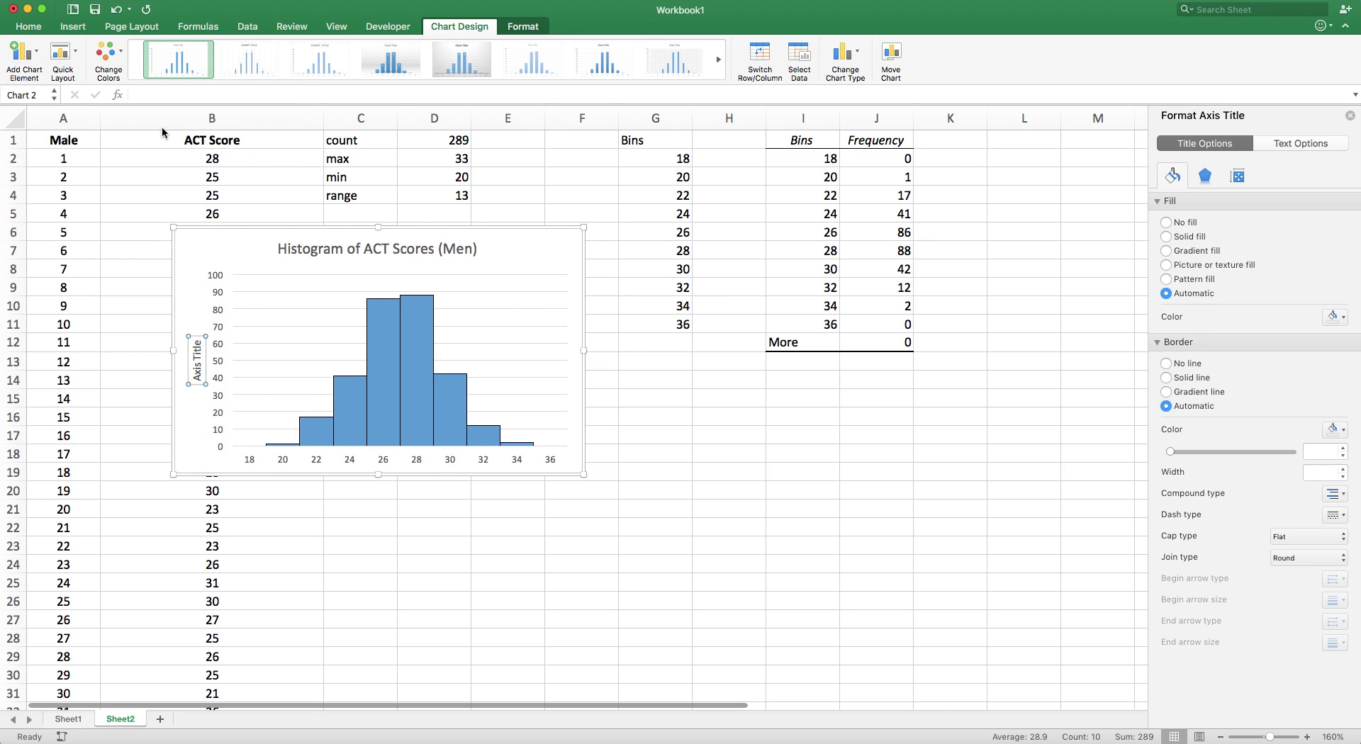
double_click(197, 370)
key(Delete)
key(Delete)
key(Delete)
key(Delete)
key(Delete)
key(Delete)
text(Frequency)
click(199, 419)
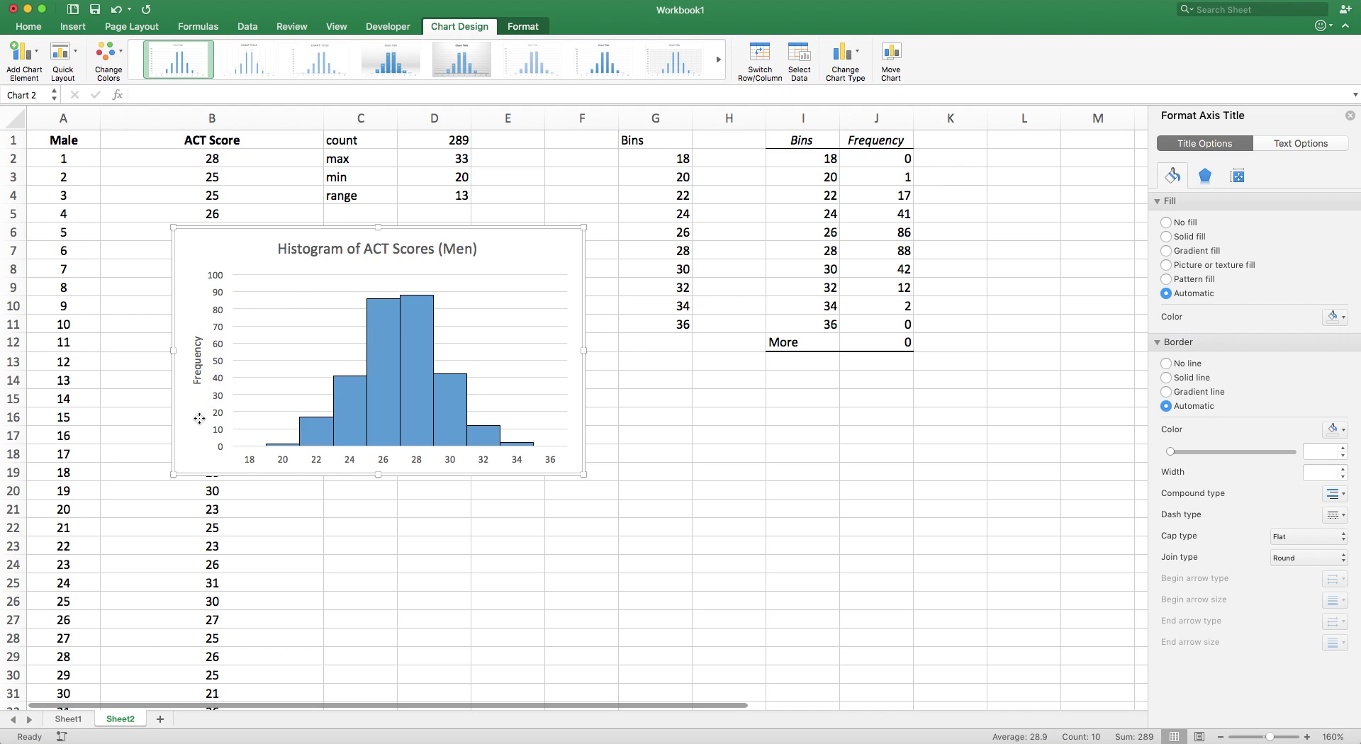
- Select the horizontal axis and bar series, then deselect the chart by clicking an empty cell
click(286, 445)
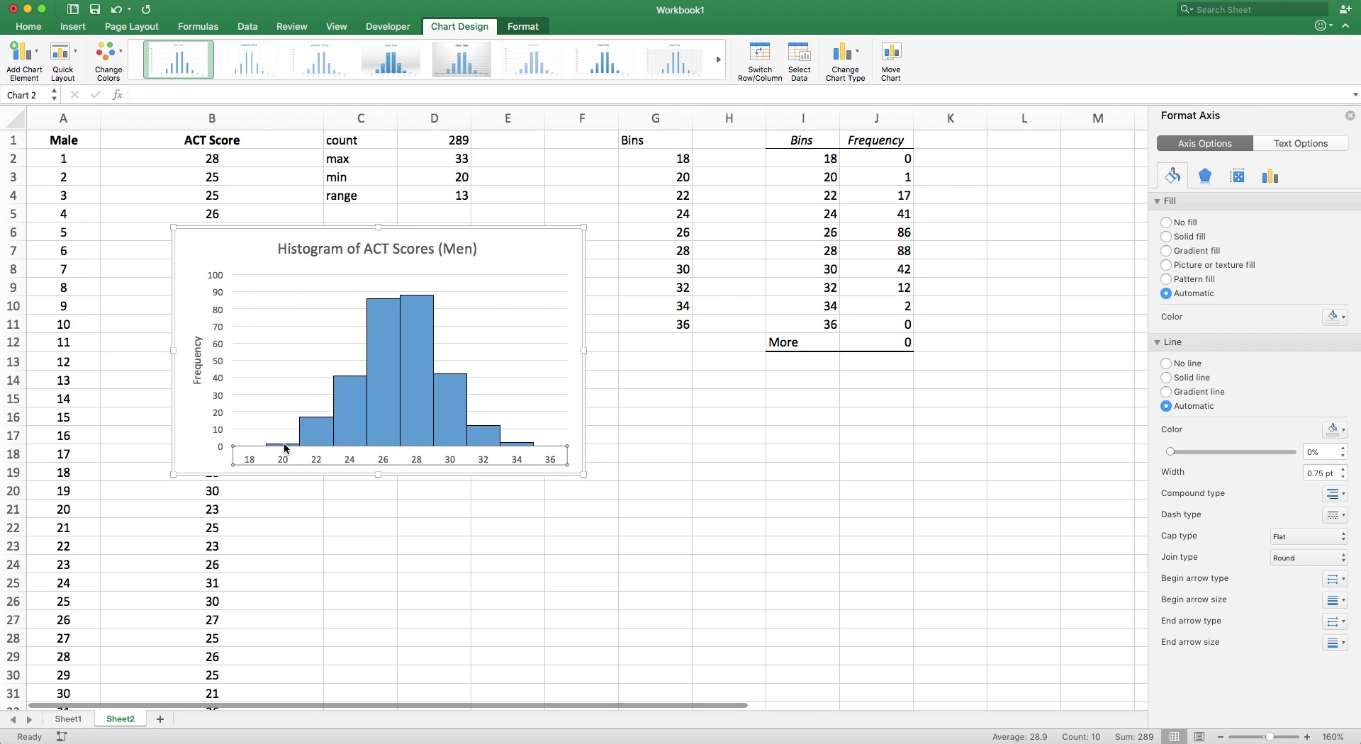
click(902, 182)
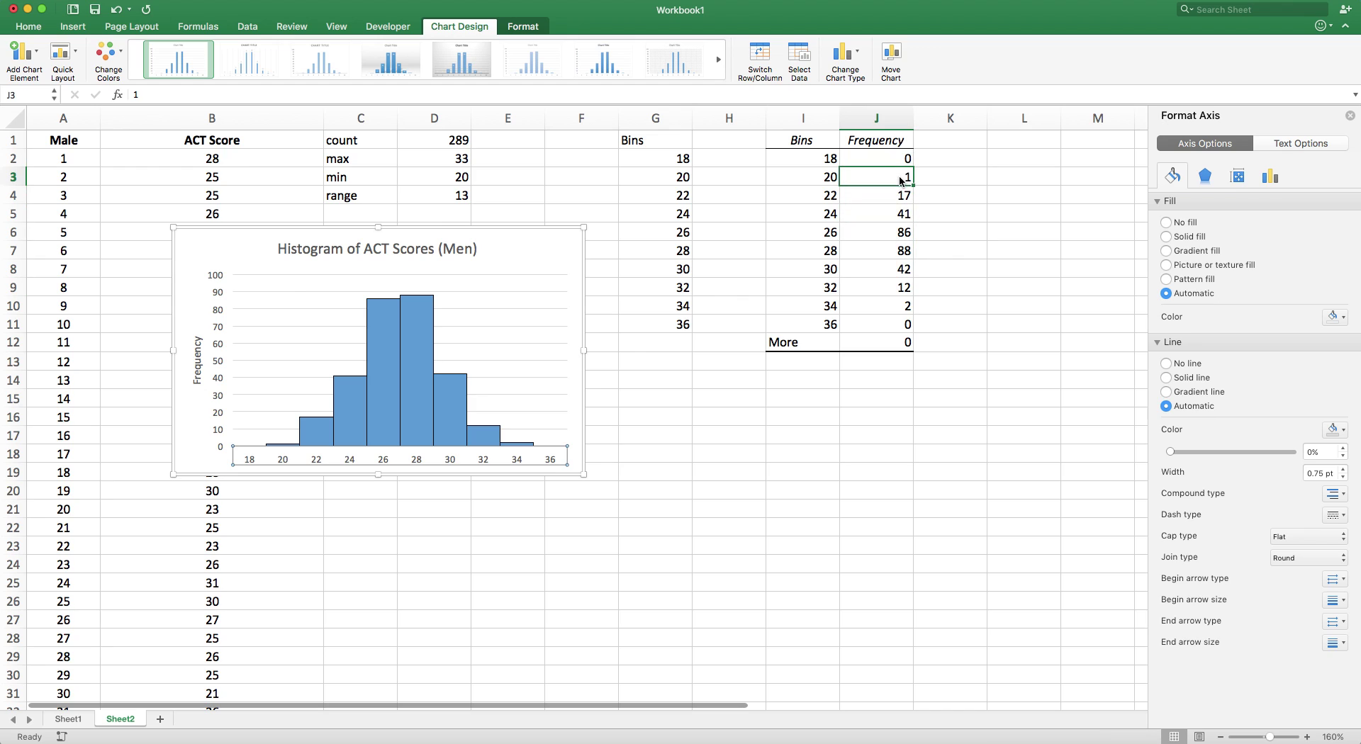
click(310, 439)
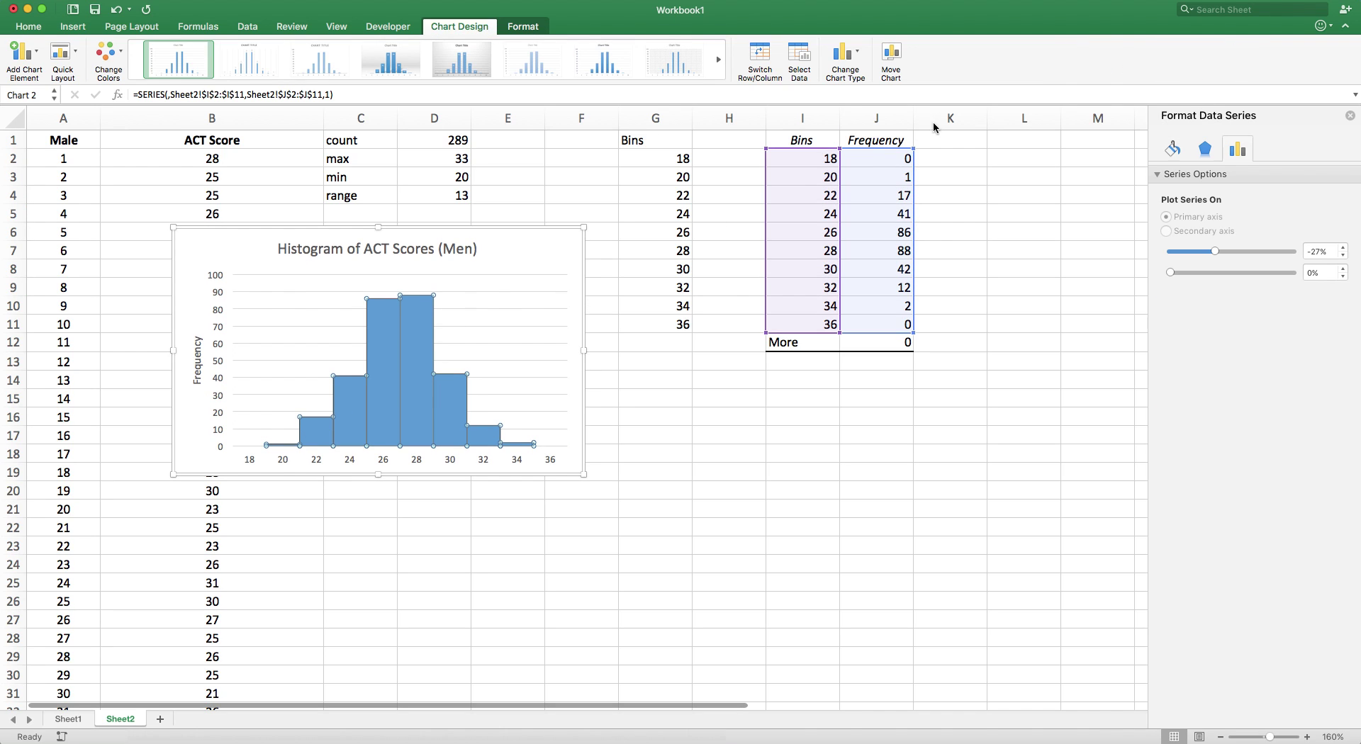
click(885, 199)
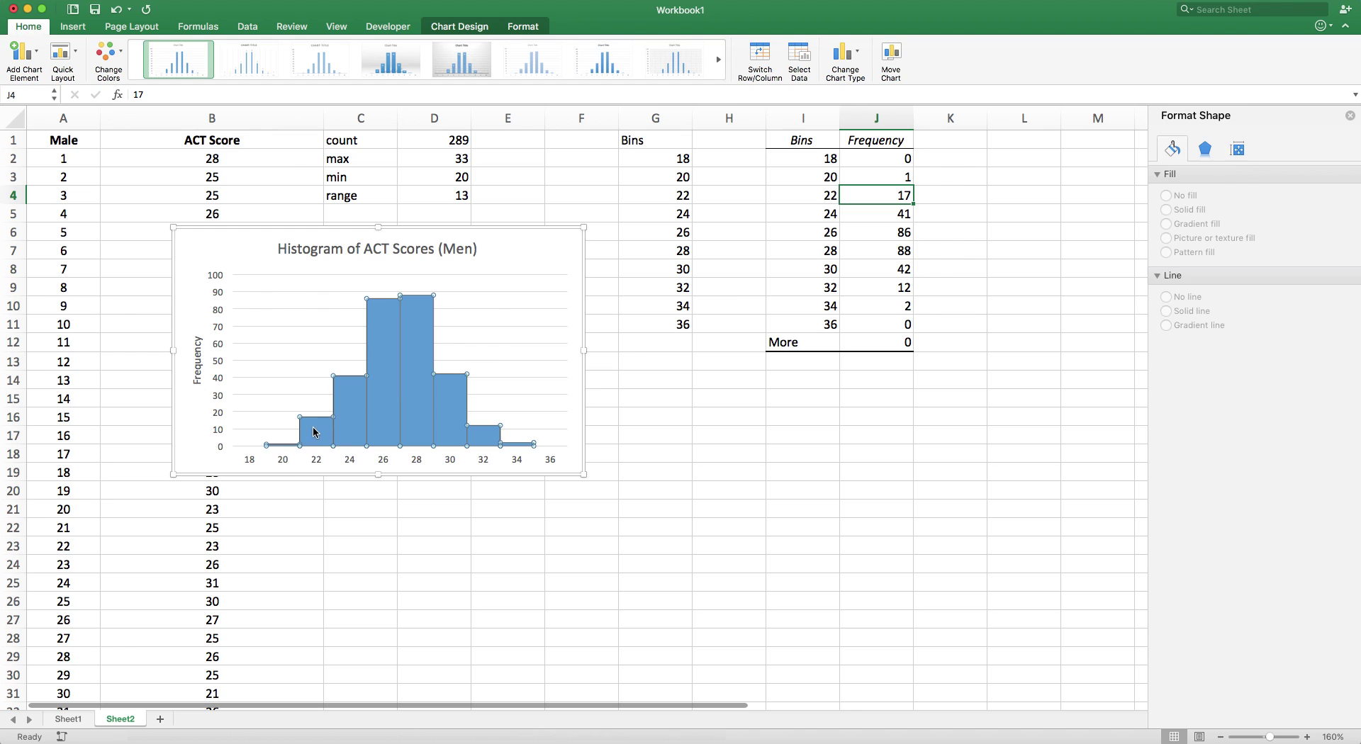
click(691, 473)
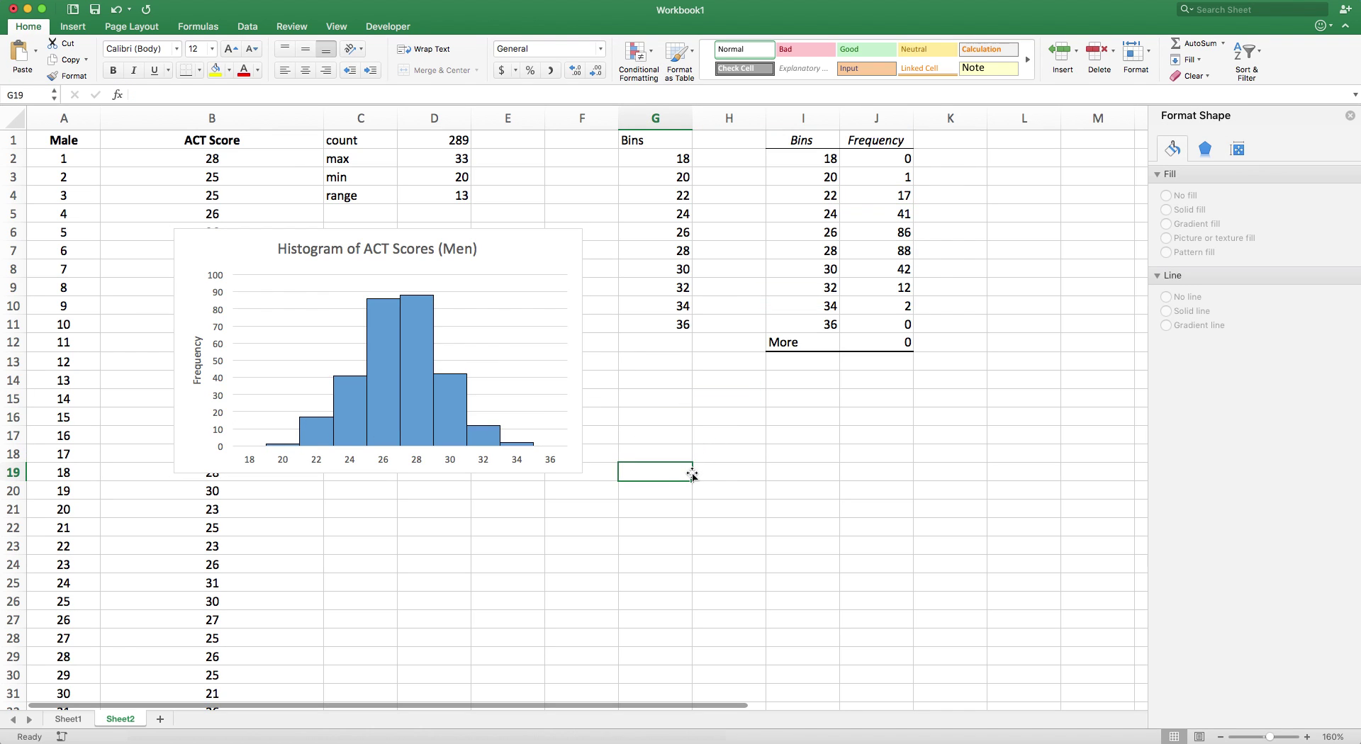
- Add a primary horizontal axis title reading 'ACT Scores (Bin Width = 2)', then deselect the chart
click(419, 461)
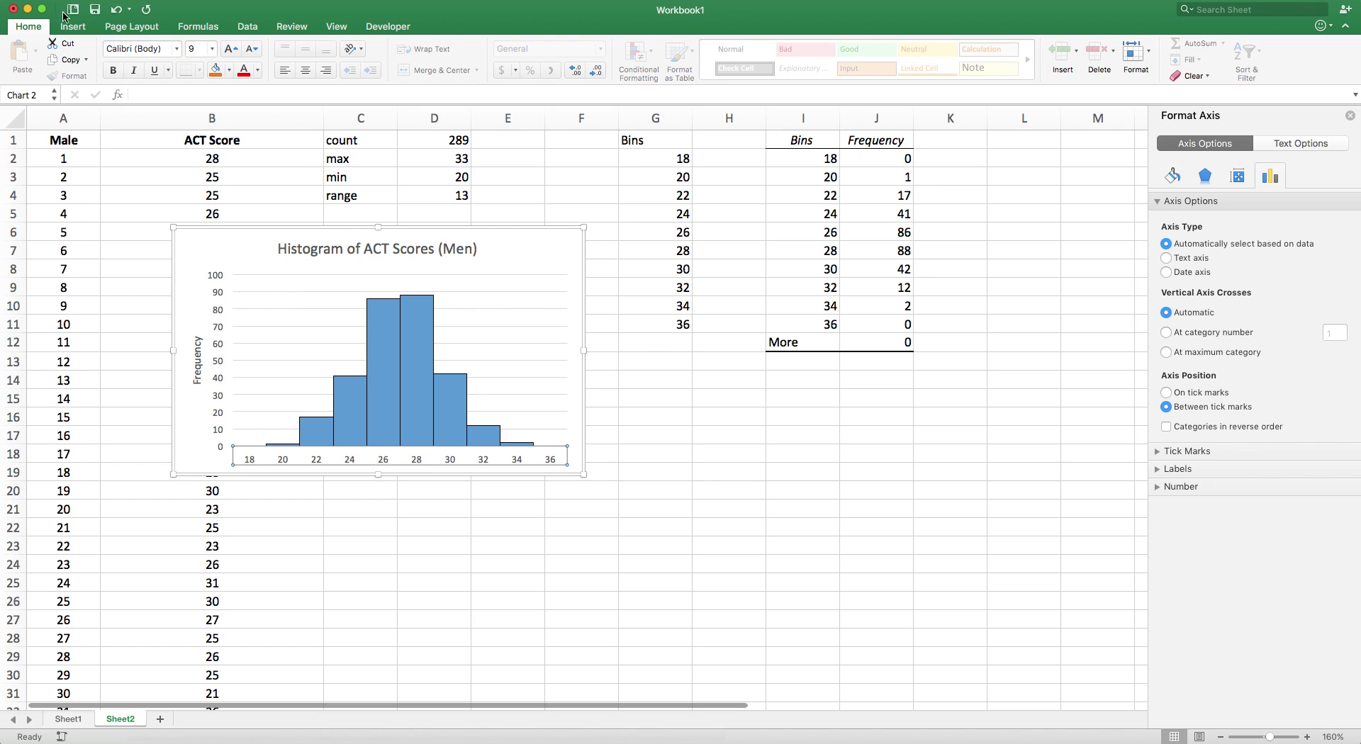
click(241, 244)
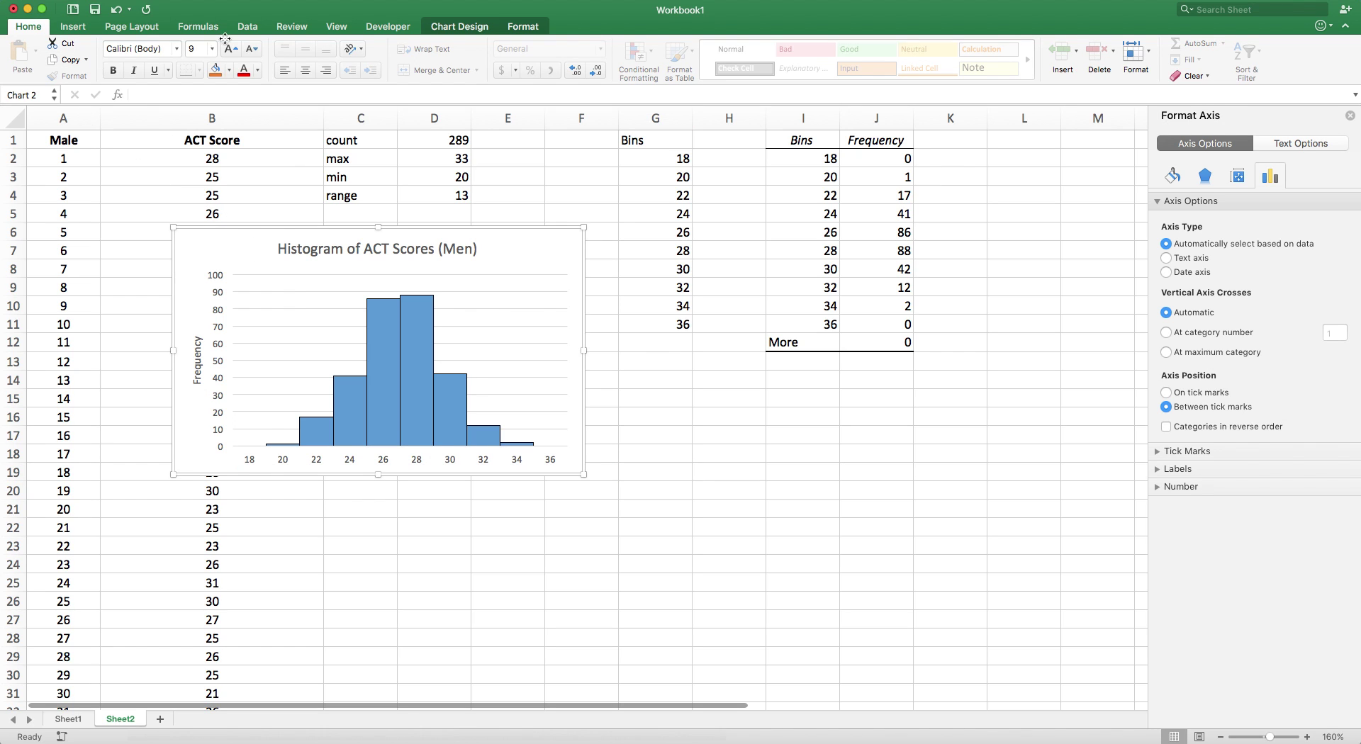
click(530, 26)
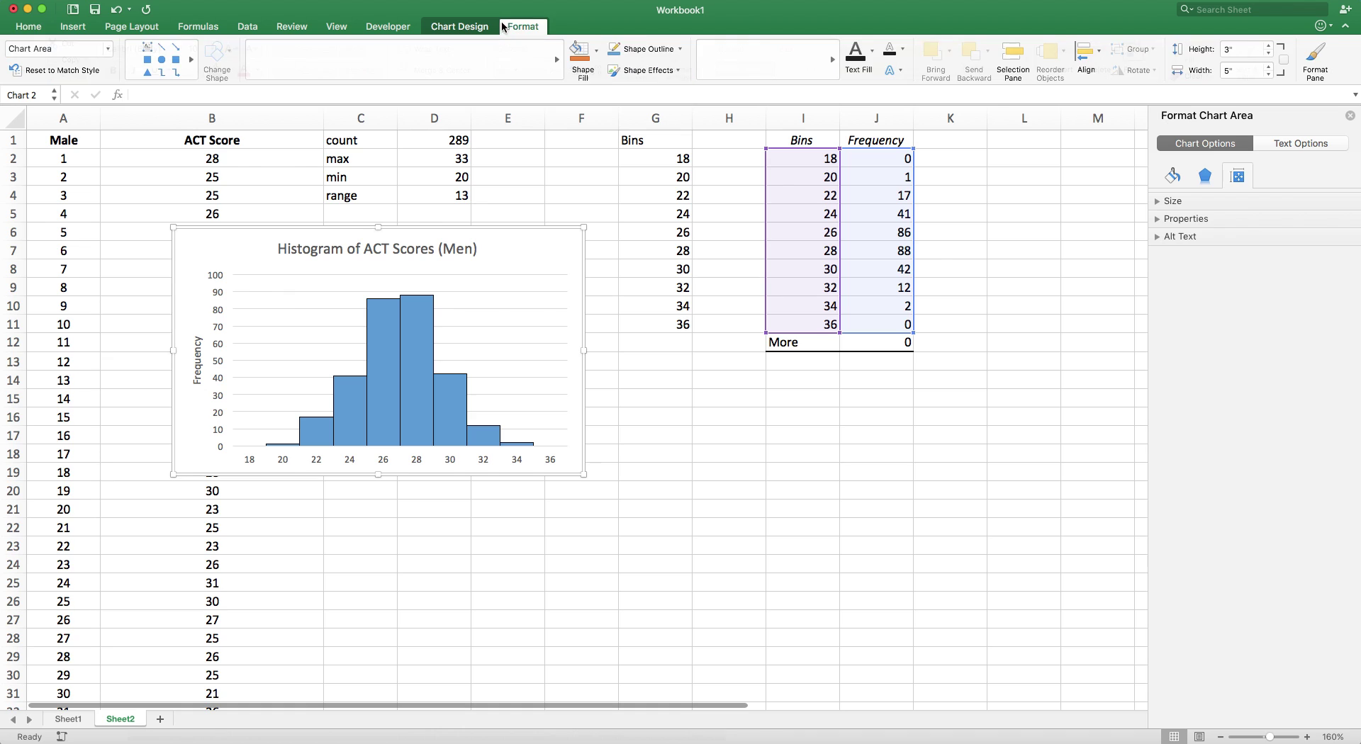
click(465, 26)
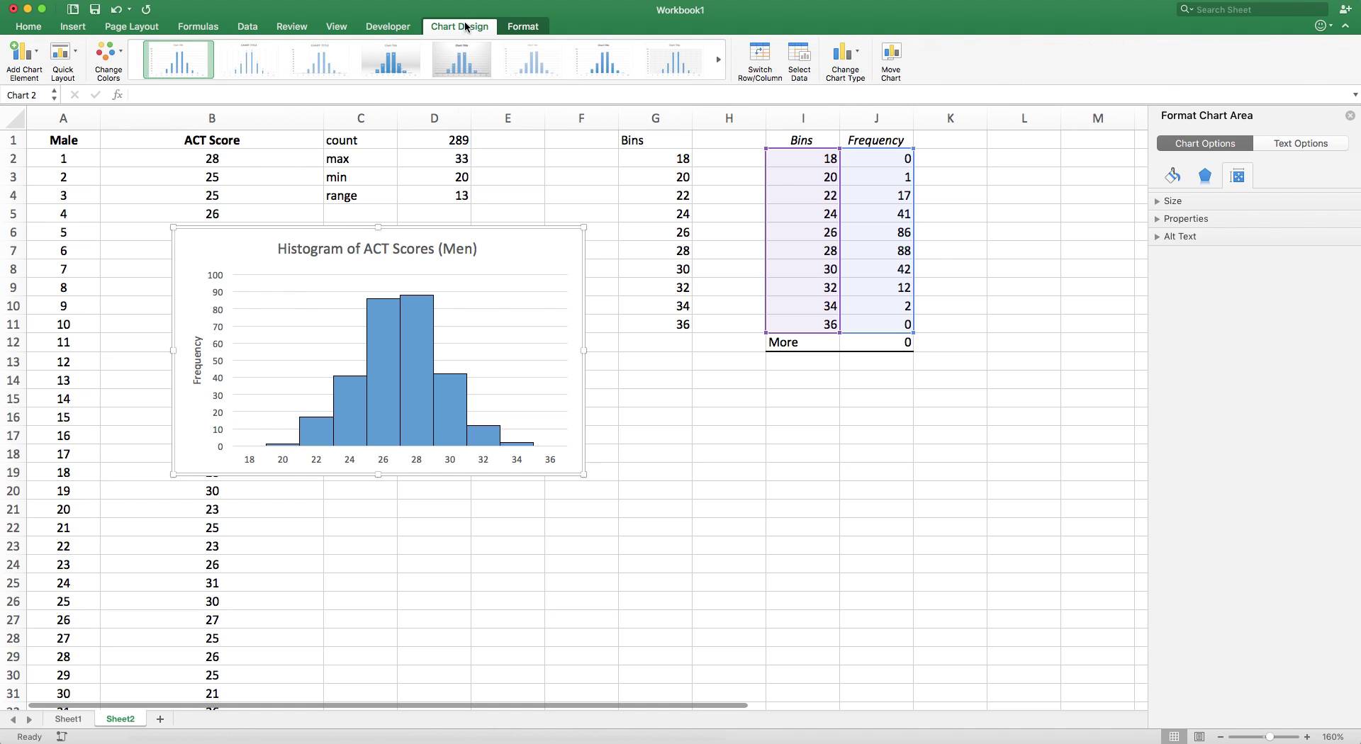
click(21, 52)
mouse_move(99, 96)
click(163, 103)
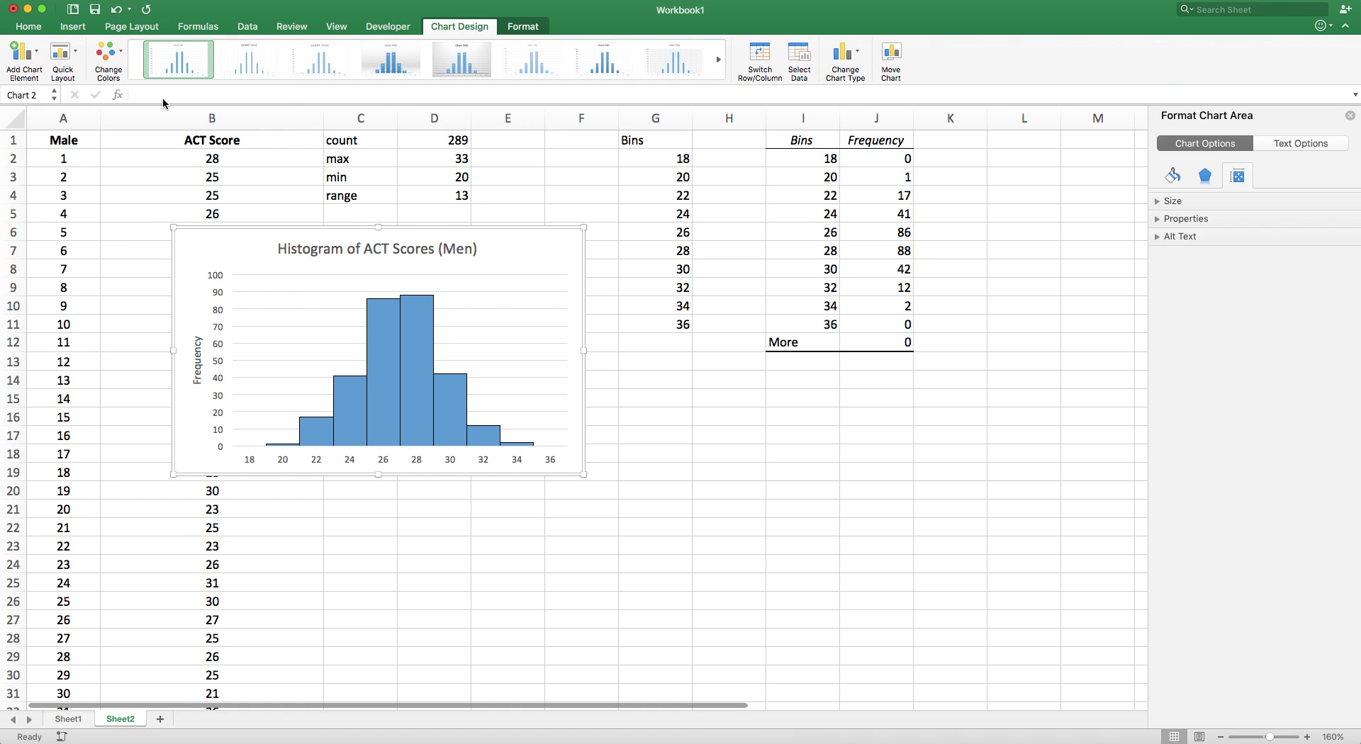
double_click(395, 455)
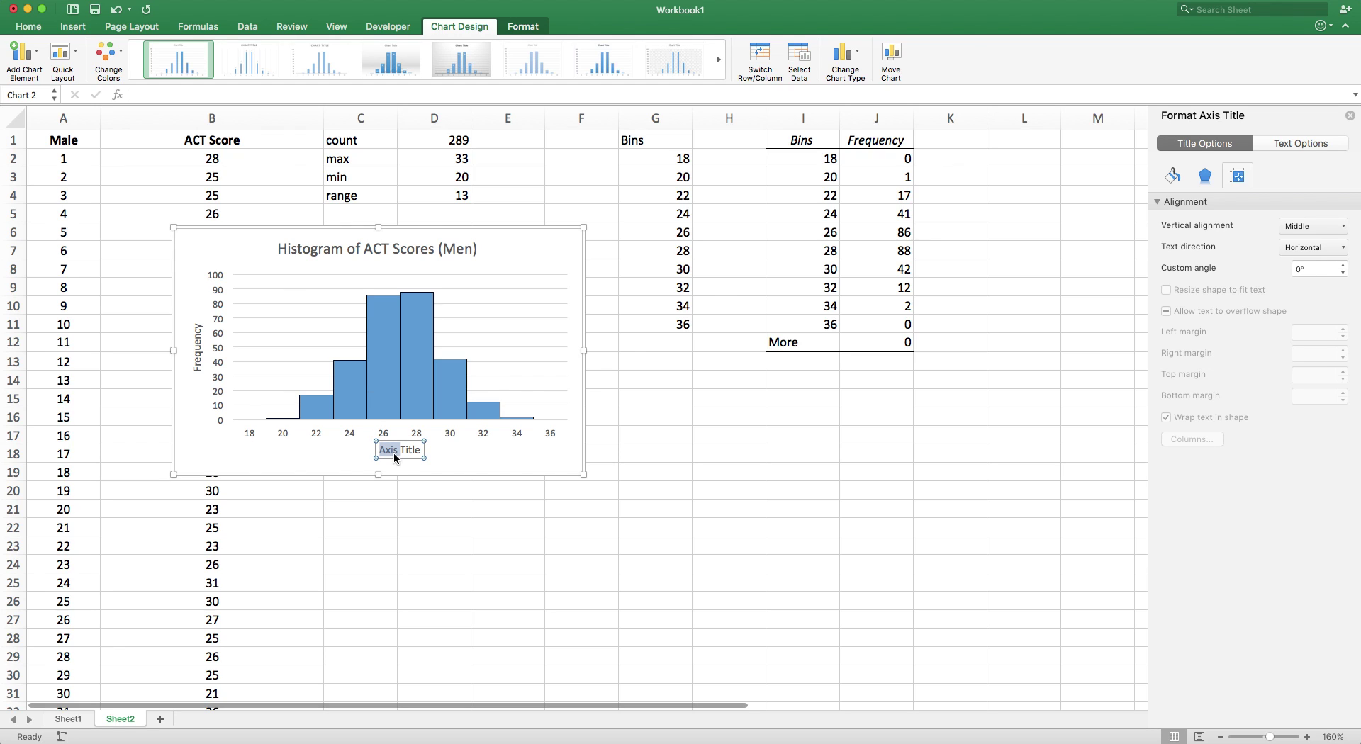
text(ACT Scores (Bin Width = 2))
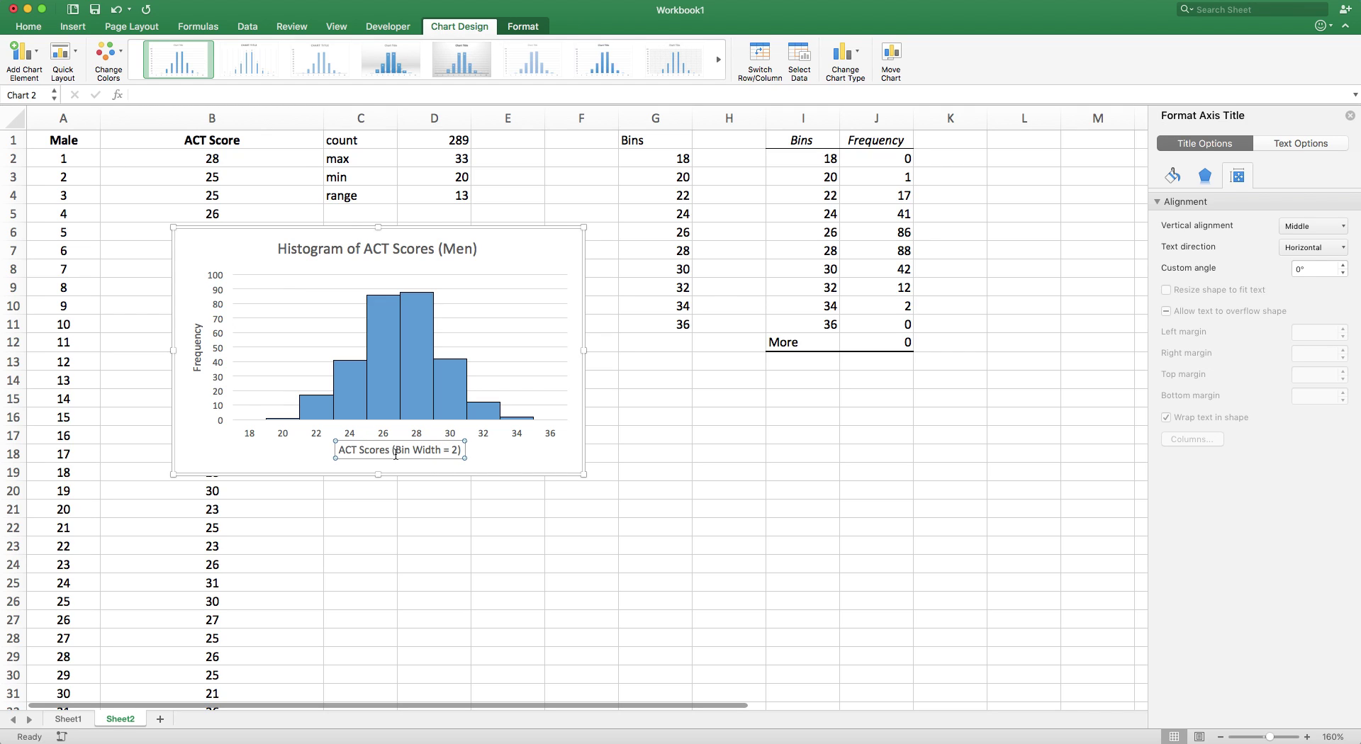
click(514, 493)
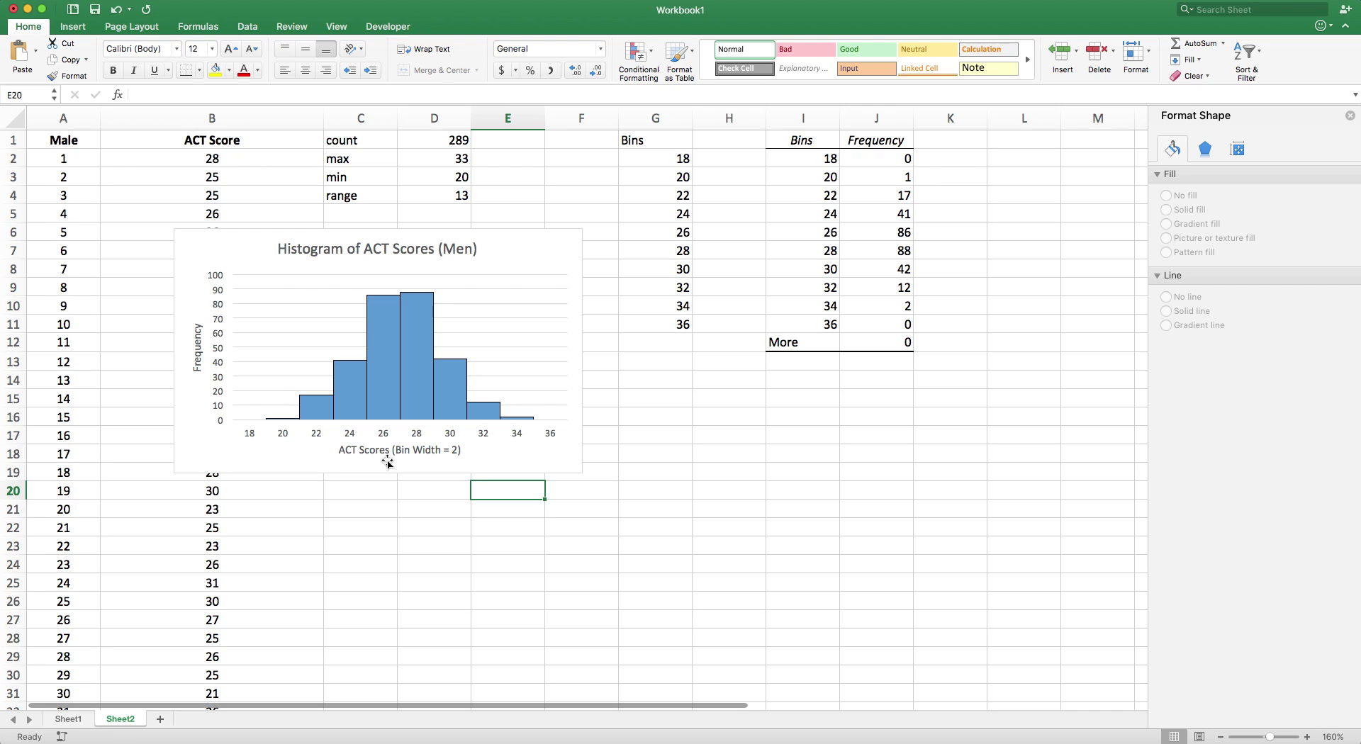
click(411, 489)
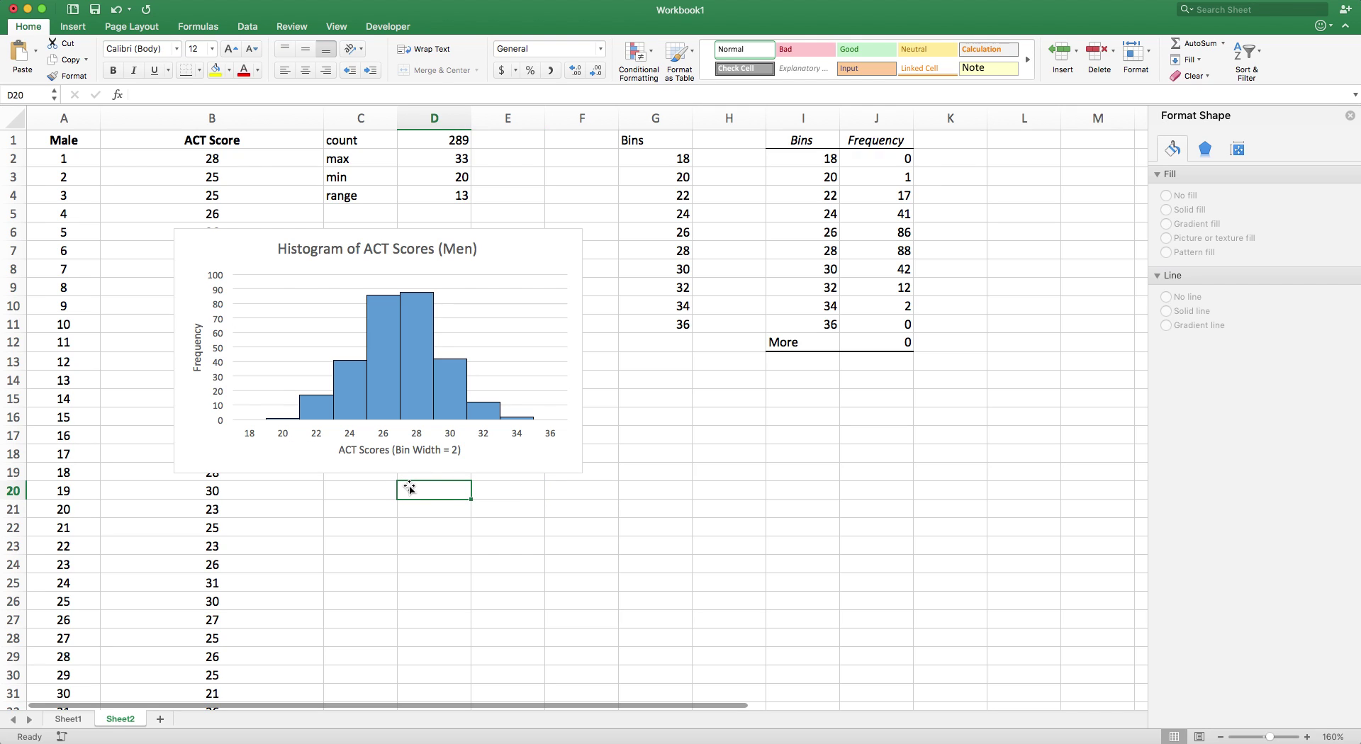